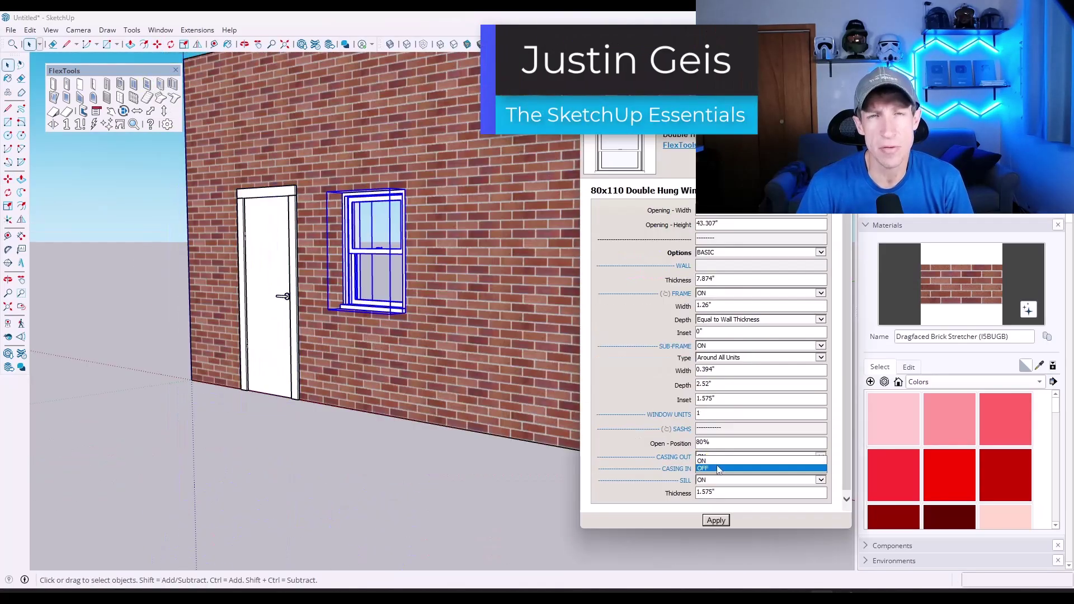
pyautogui.click(719, 469)
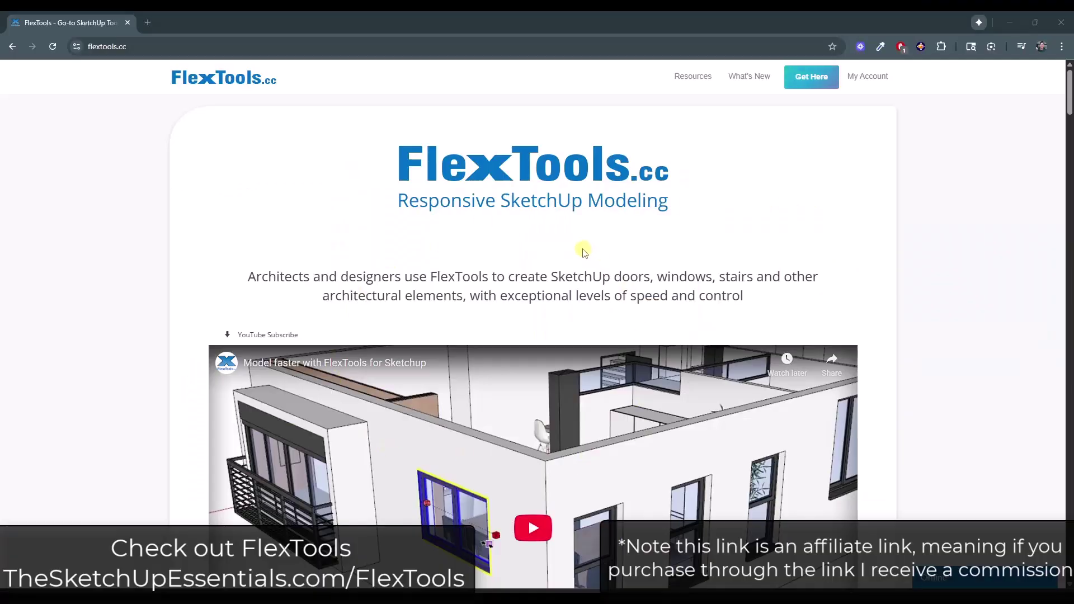
# - Look through the FlexTools home page features and the blog post about door and window casing
pyautogui.scroll(-4, 579, 246)
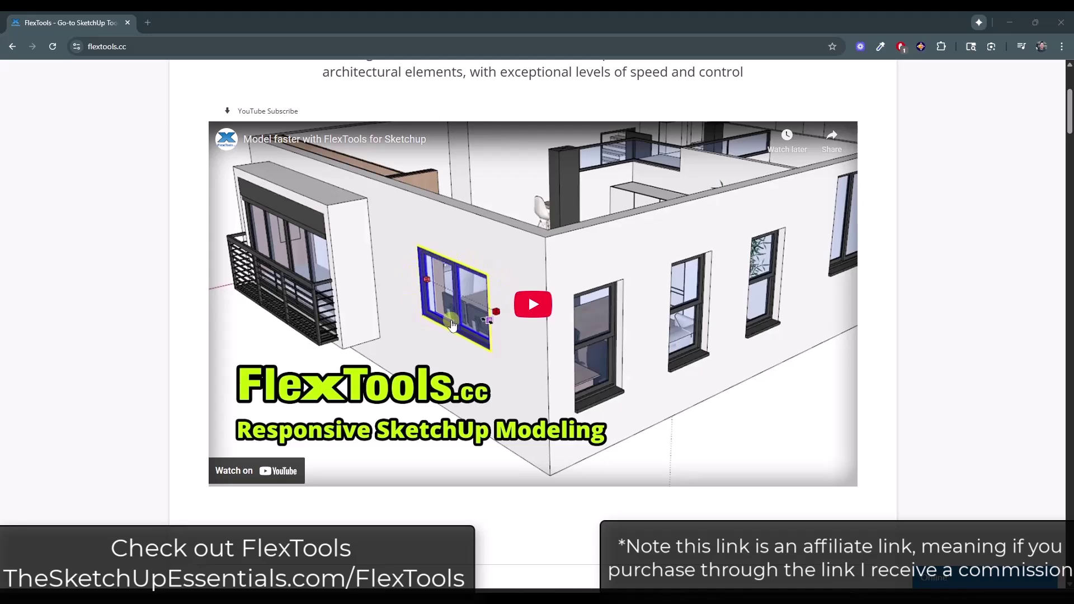
pyautogui.scroll(4, 452, 324)
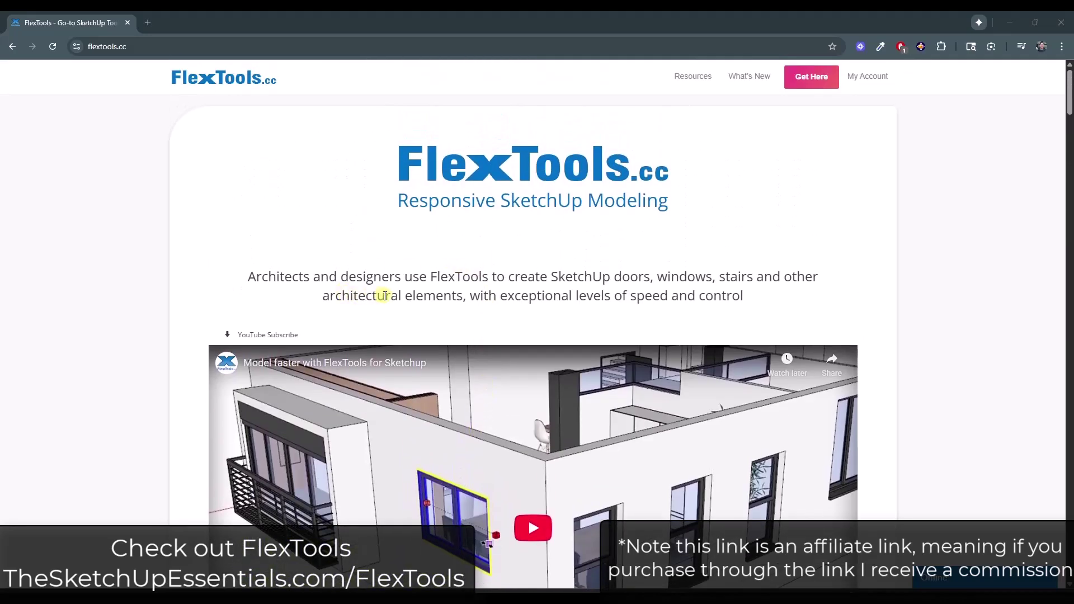
pyautogui.scroll(-12, 385, 302)
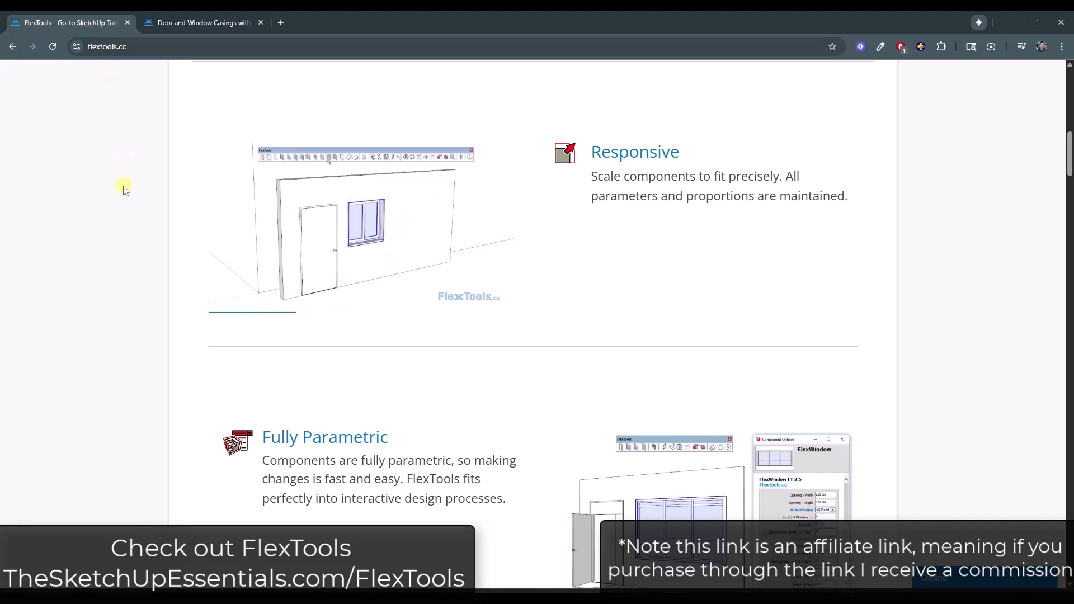
pyautogui.scroll(-7, 156, 220)
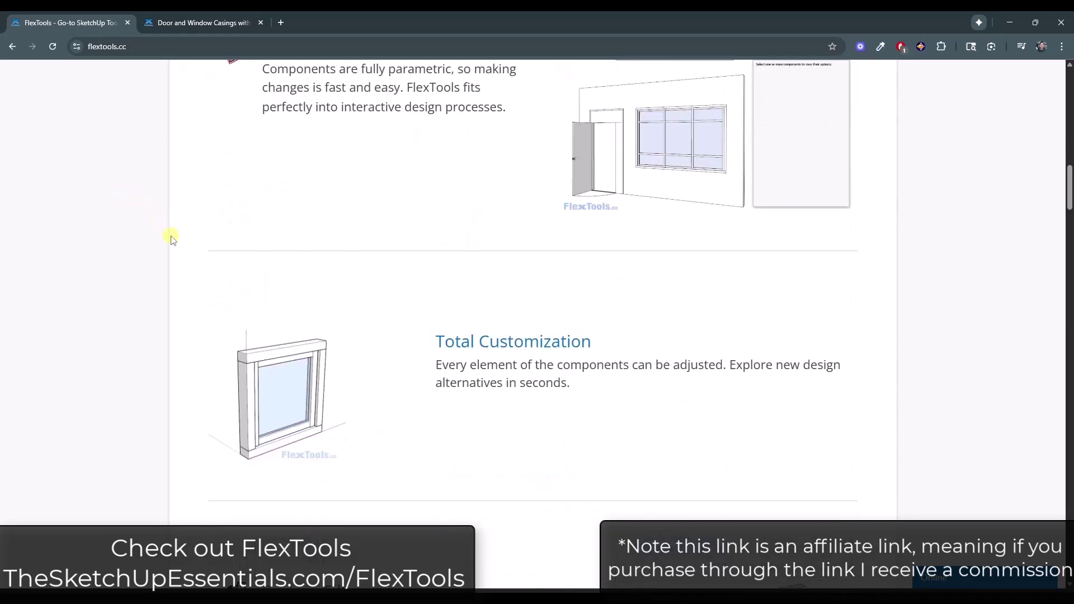
pyautogui.scroll(-3, 170, 239)
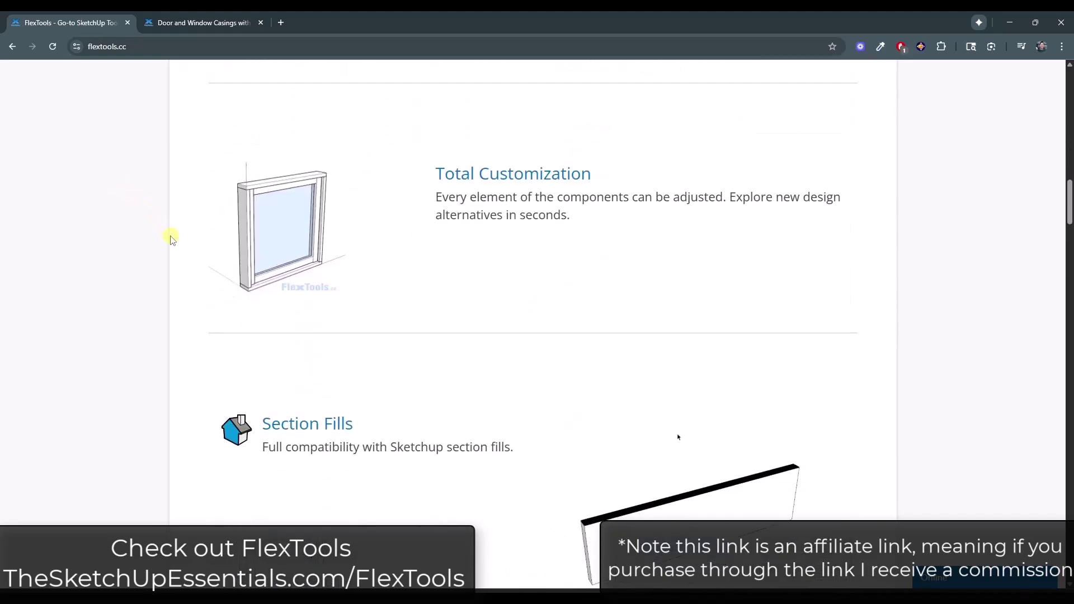
pyautogui.scroll(-3, 161, 240)
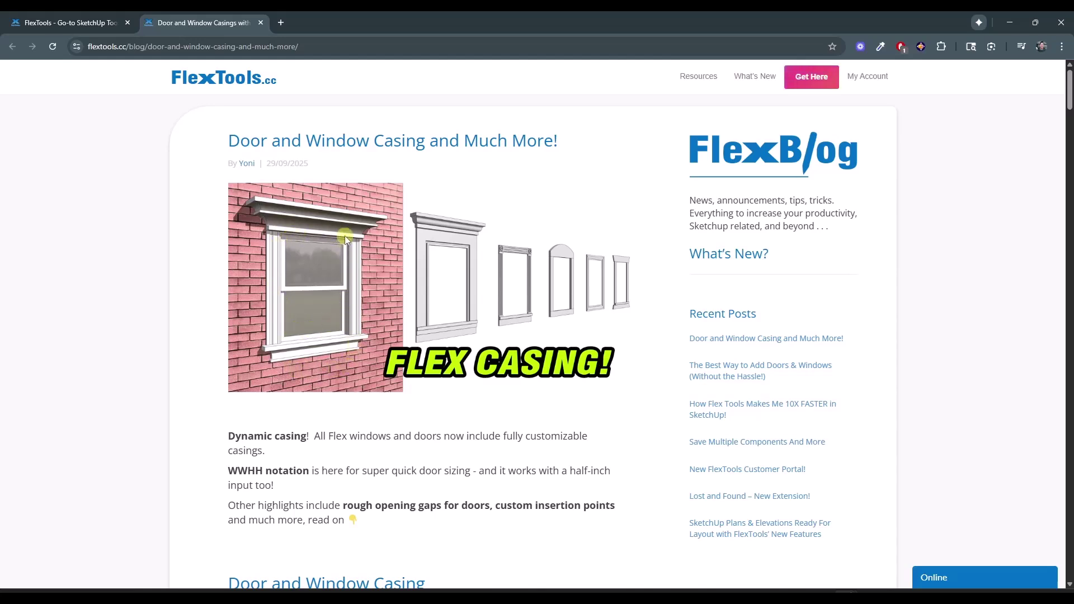
pyautogui.scroll(-6, 345, 239)
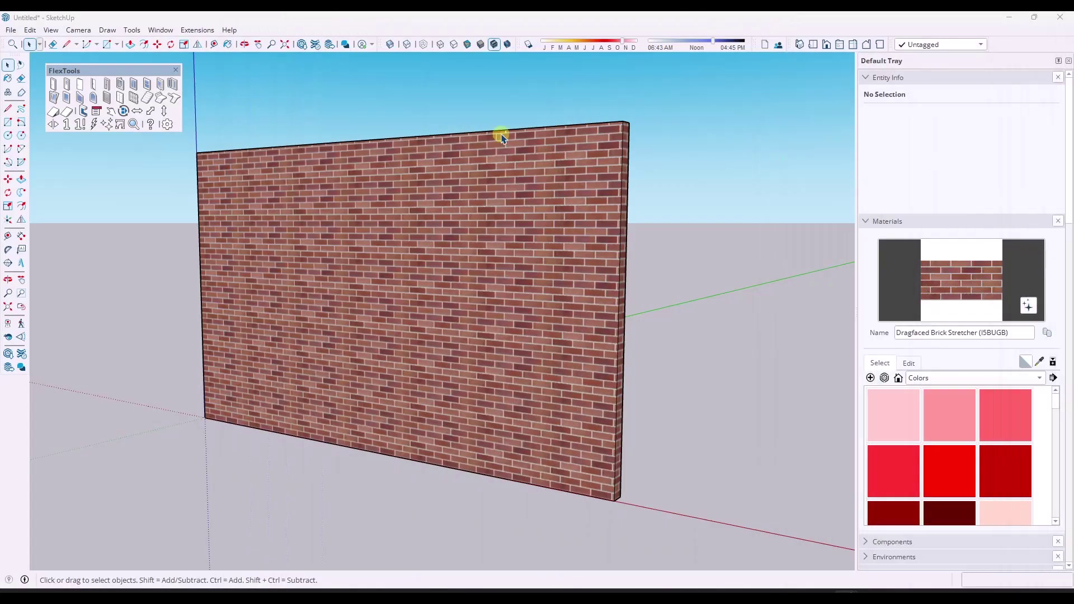
# - Insert a single FlexTools door at the base of the brick wall, close to the wall's left end
pyautogui.click(52, 85)
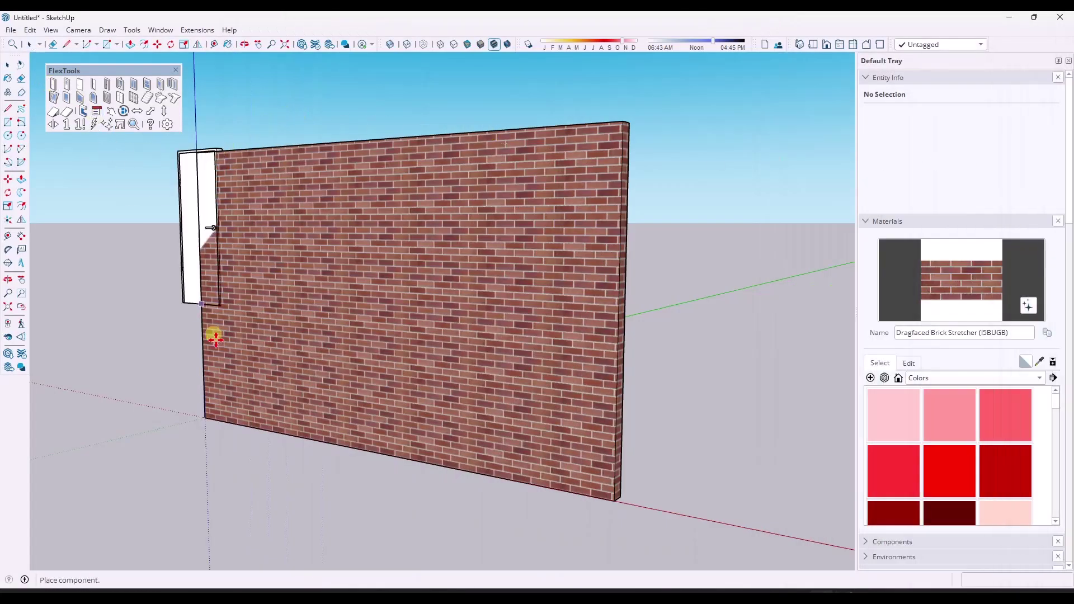
pyautogui.click(276, 431)
pyautogui.scroll(4, 258, 386)
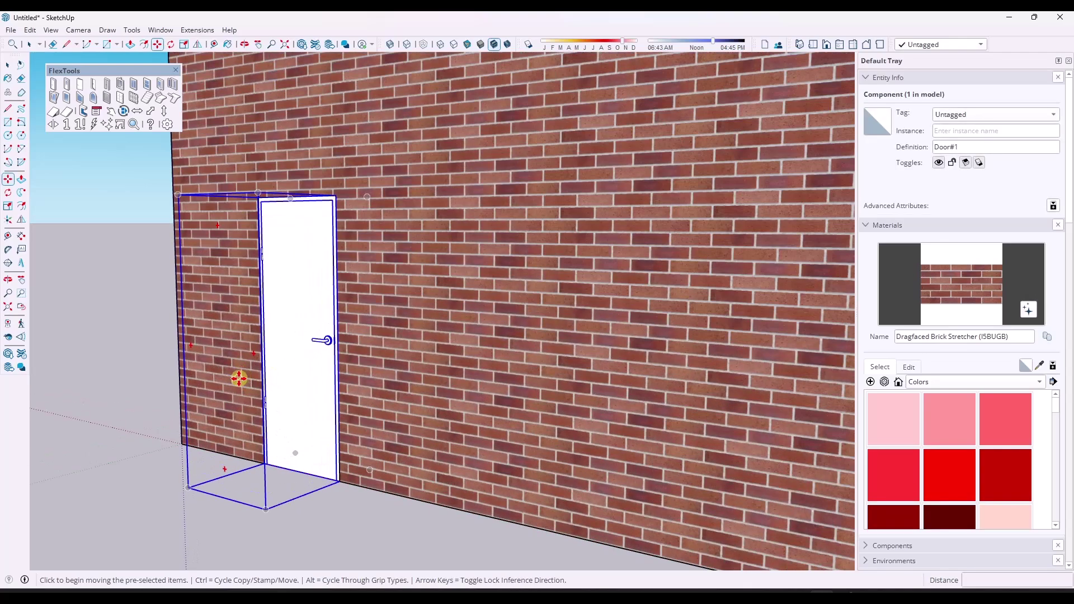
pyautogui.scroll(-1, 278, 316)
pyautogui.press('space')
# - Open the door's dynamic component options and enlarge the dialog down to the casing and sill settings
pyautogui.rightClick(339, 231)
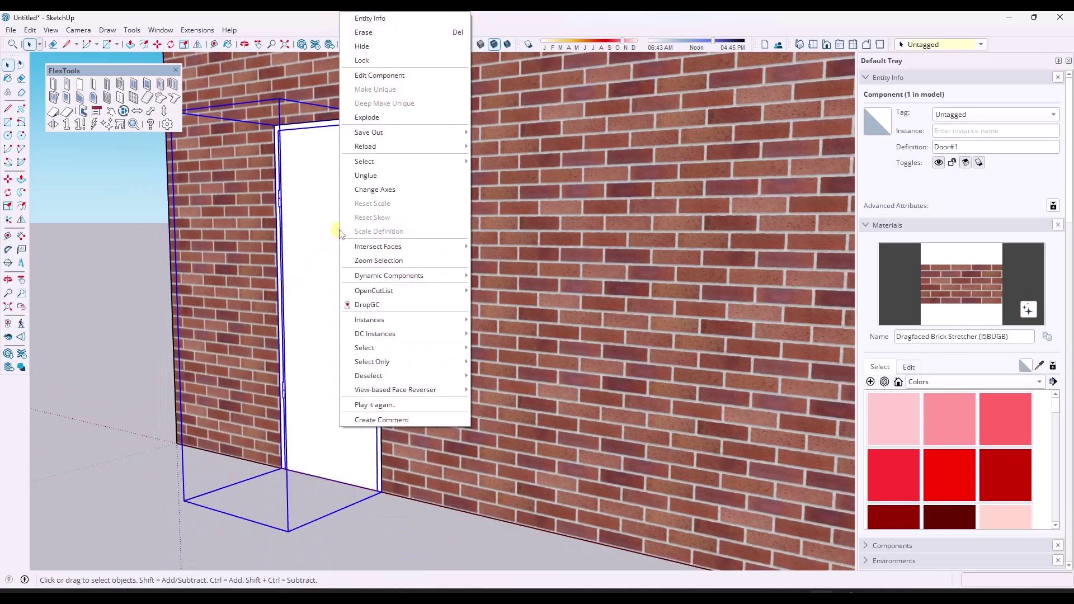
pyautogui.moveTo(393, 335)
pyautogui.moveTo(391, 276)
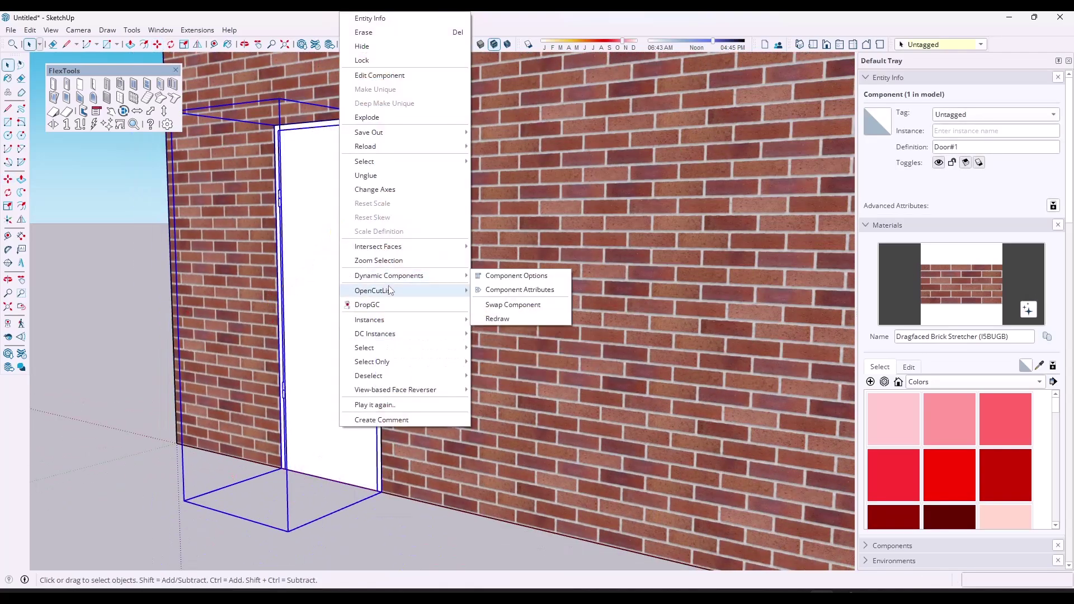
pyautogui.click(501, 278)
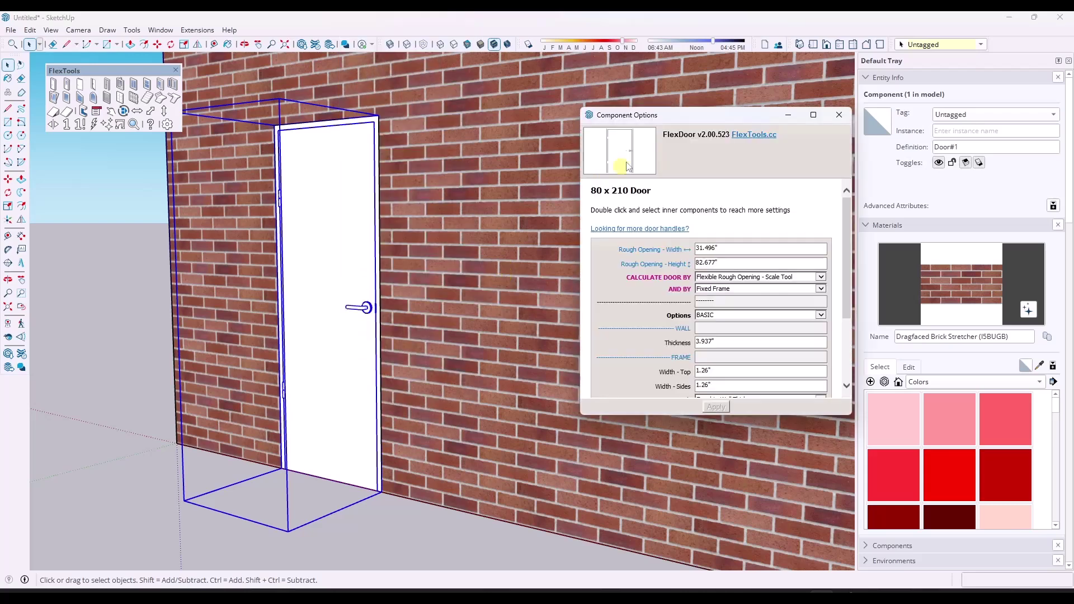
pyautogui.moveTo(656, 418); pyautogui.dragTo(676, 528)
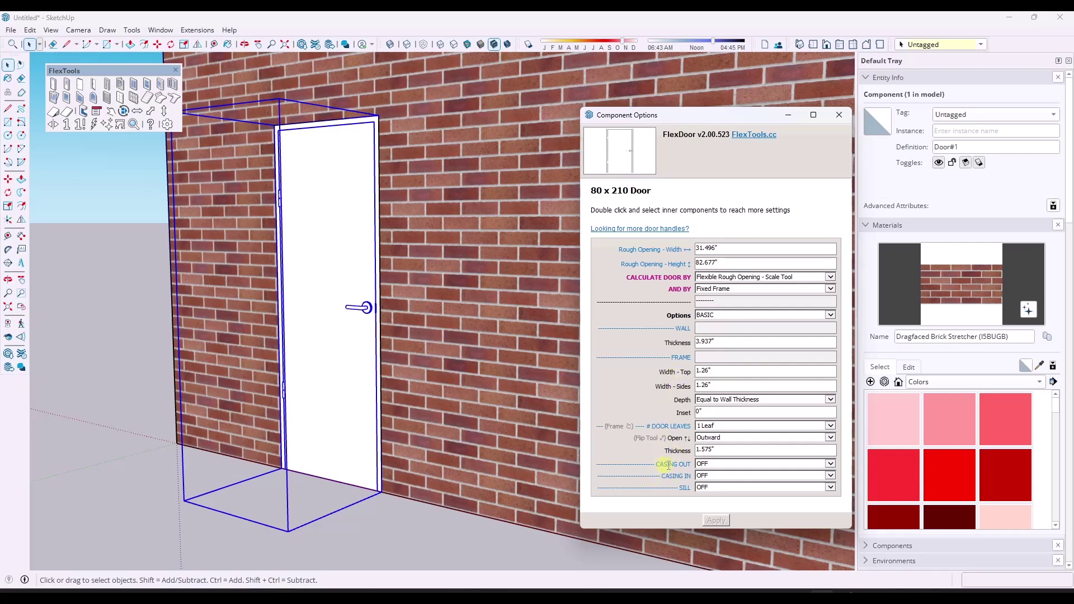
# - Set both Casing Out and Casing In to ON for the door and apply the change
pyautogui.click(710, 464)
pyautogui.click(708, 457)
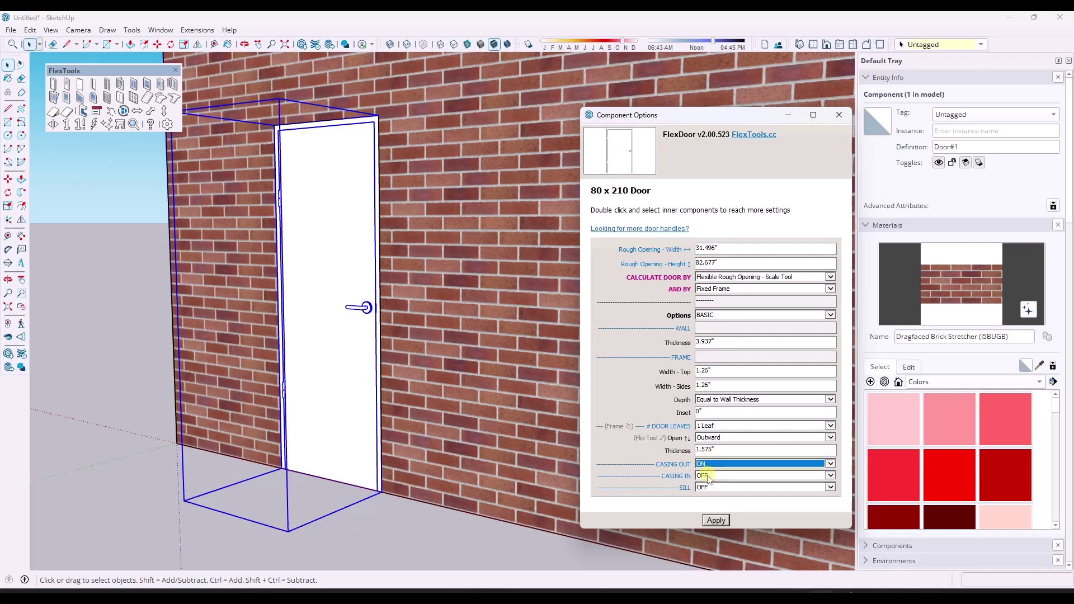
pyautogui.click(709, 476)
pyautogui.click(708, 469)
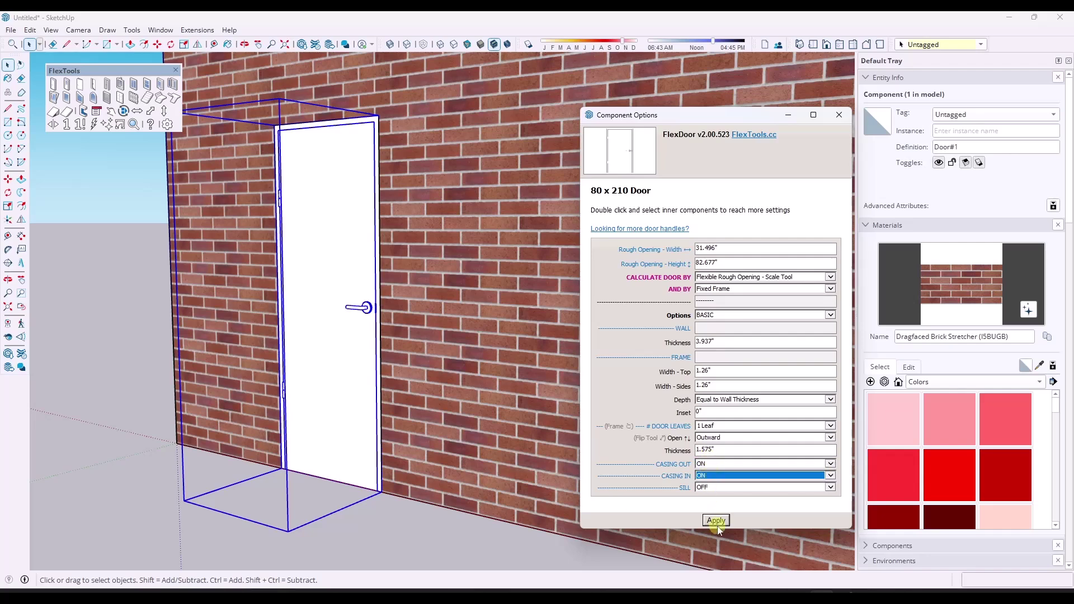
pyautogui.click(716, 521)
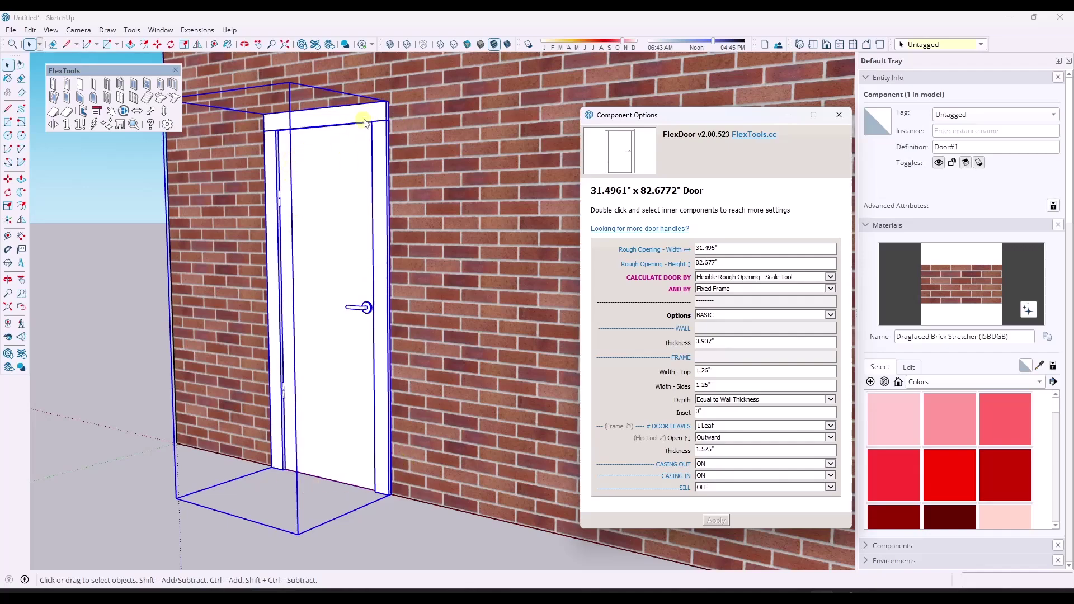
# - Set the door's wall thickness to 6" to match the brick wall
pyautogui.moveTo(529, 239); pyautogui.dragTo(252, 280, button='middle')
pyautogui.scroll(10, 252, 281)
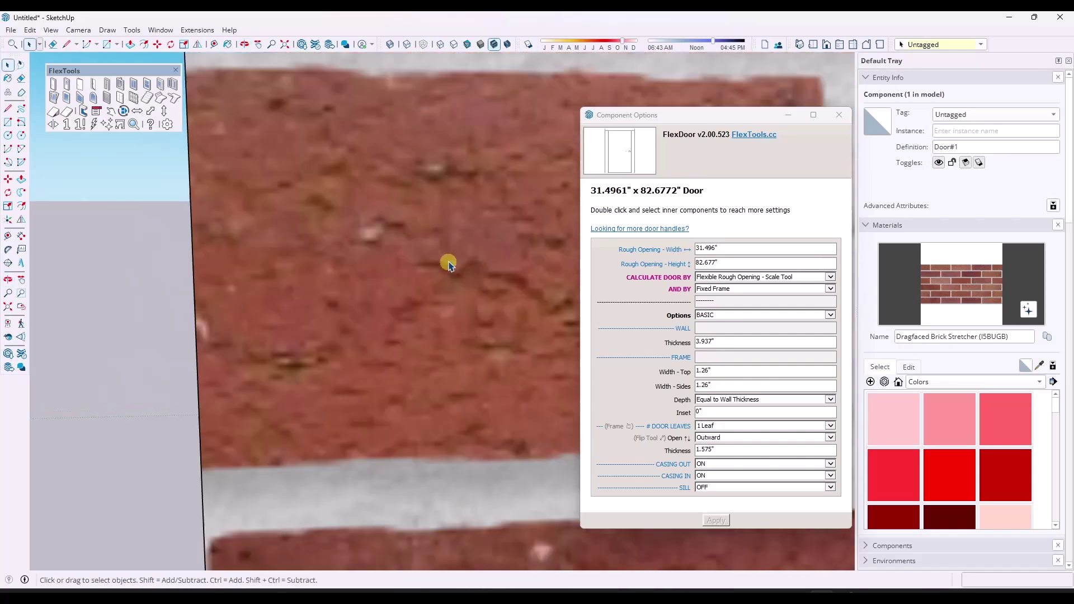
pyautogui.scroll(10, 445, 260)
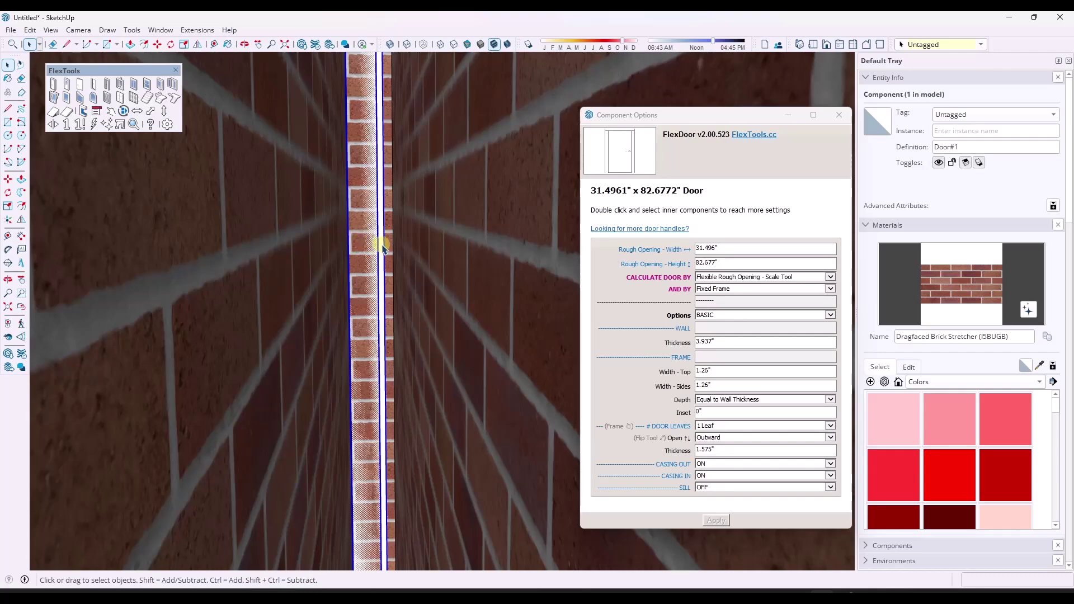
pyautogui.moveTo(382, 247); pyautogui.dragTo(276, 263, button='middle')
pyautogui.scroll(-5, 355, 259)
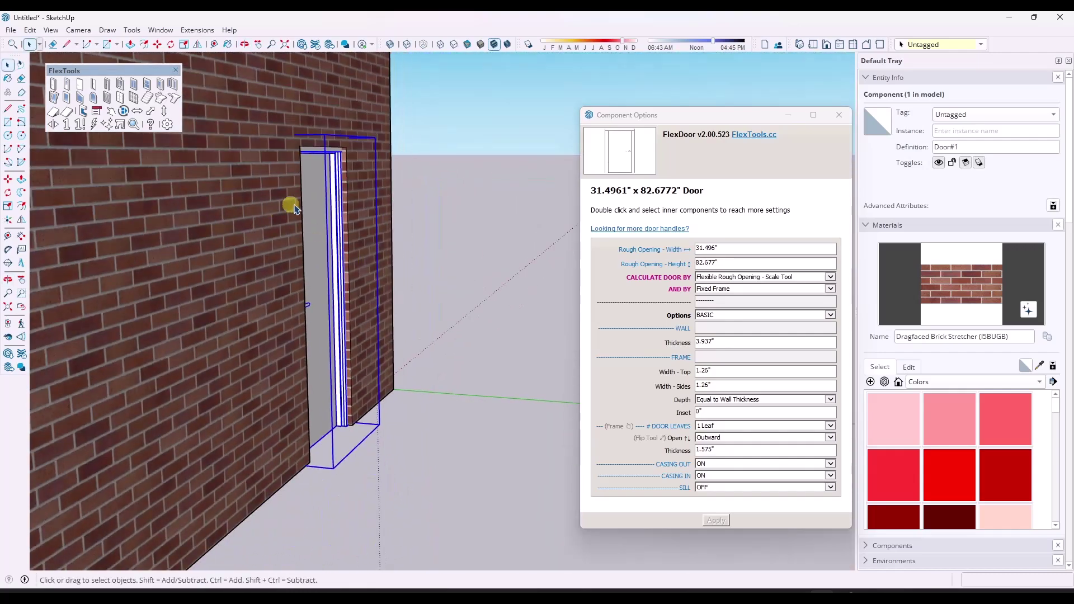
pyautogui.moveTo(293, 208); pyautogui.dragTo(324, 211, button='middle')
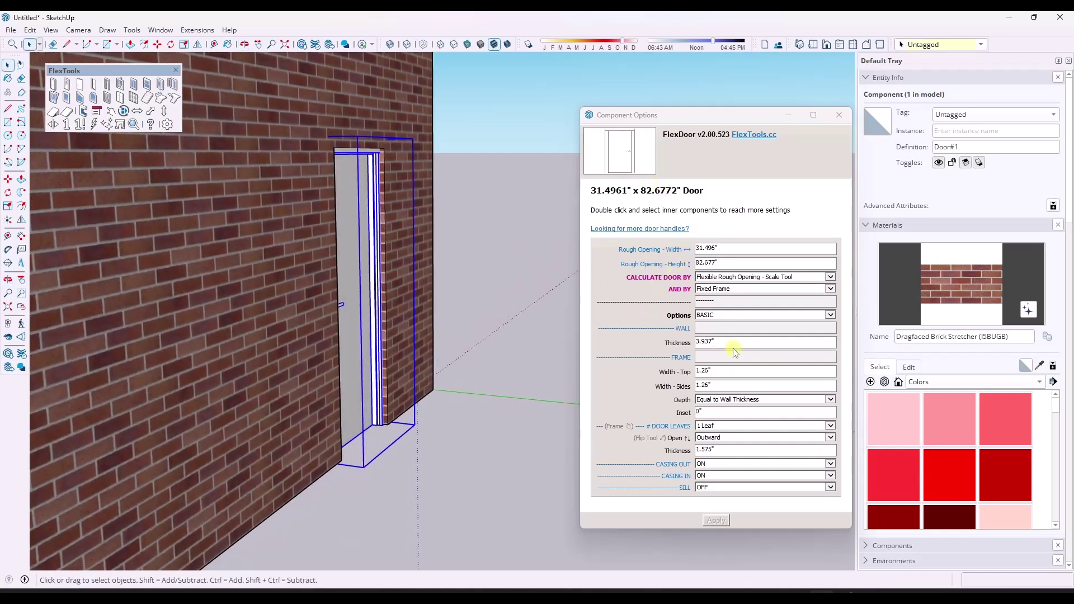
pyautogui.click(675, 343)
pyautogui.write('6')
pyautogui.press('Return')
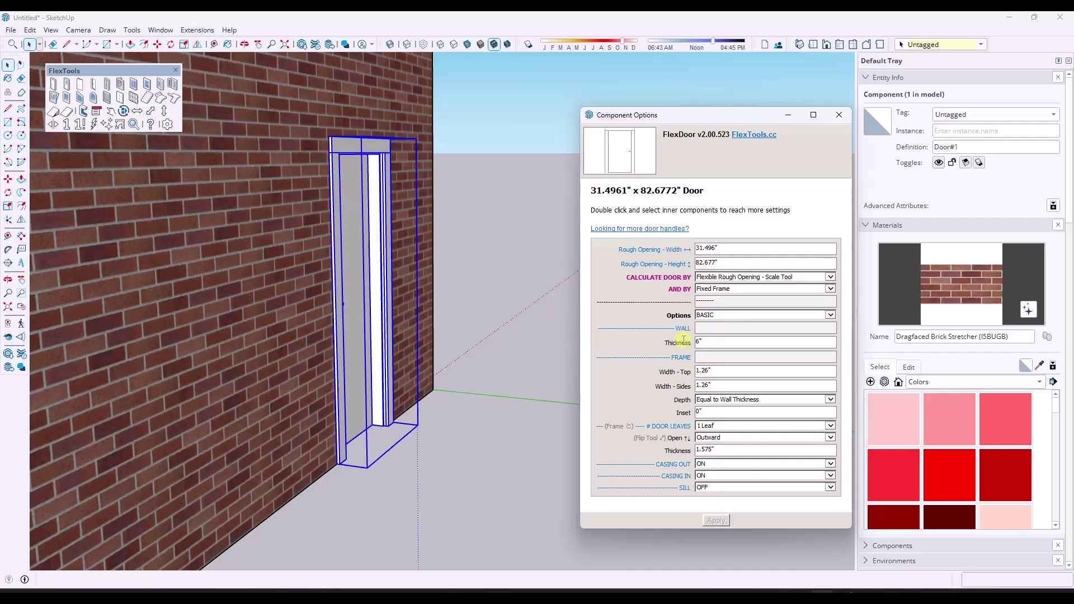
# - Insert a FlexTools double-hung window in the brick wall to the right of the door, its head near the door's top
pyautogui.moveTo(240, 340); pyautogui.dragTo(352, 237, button='middle')
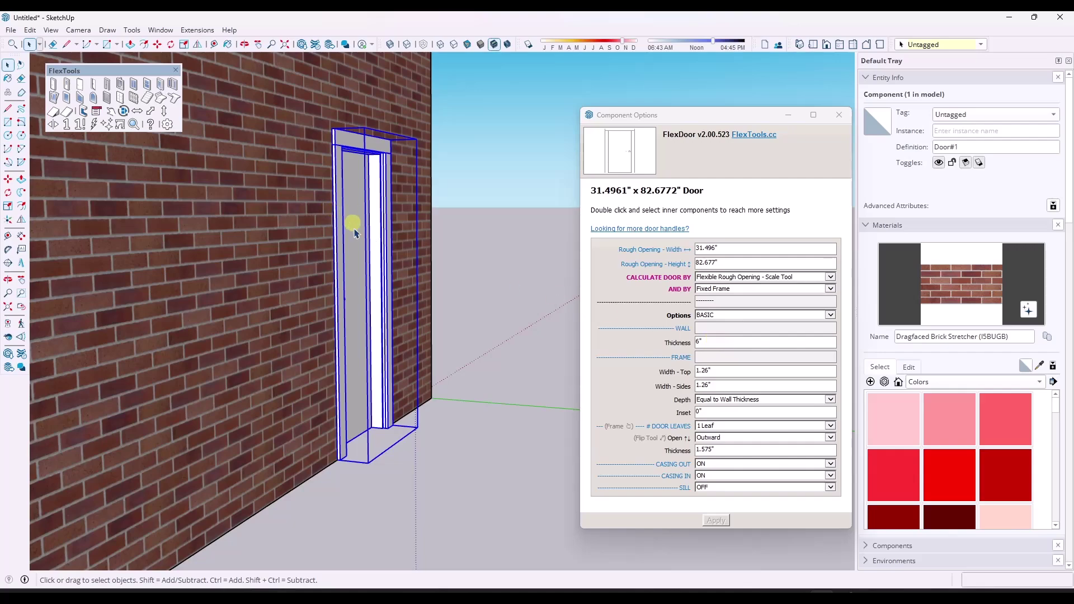
pyautogui.moveTo(398, 367); pyautogui.dragTo(271, 388, button='middle')
pyautogui.moveTo(269, 310); pyautogui.dragTo(497, 286, button='middle')
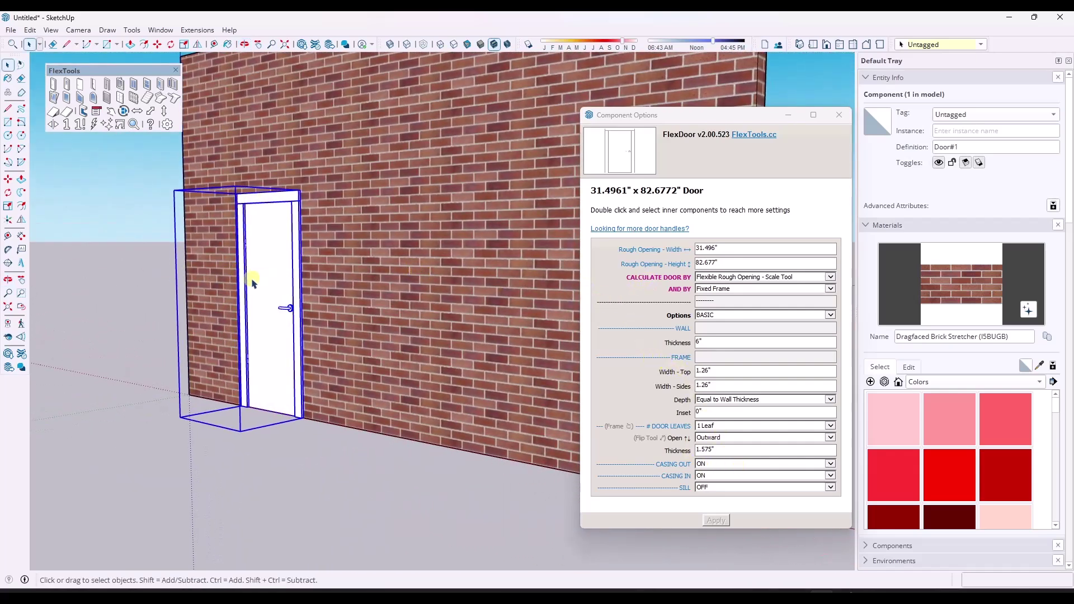
pyautogui.moveTo(251, 280); pyautogui.dragTo(305, 304, button='middle')
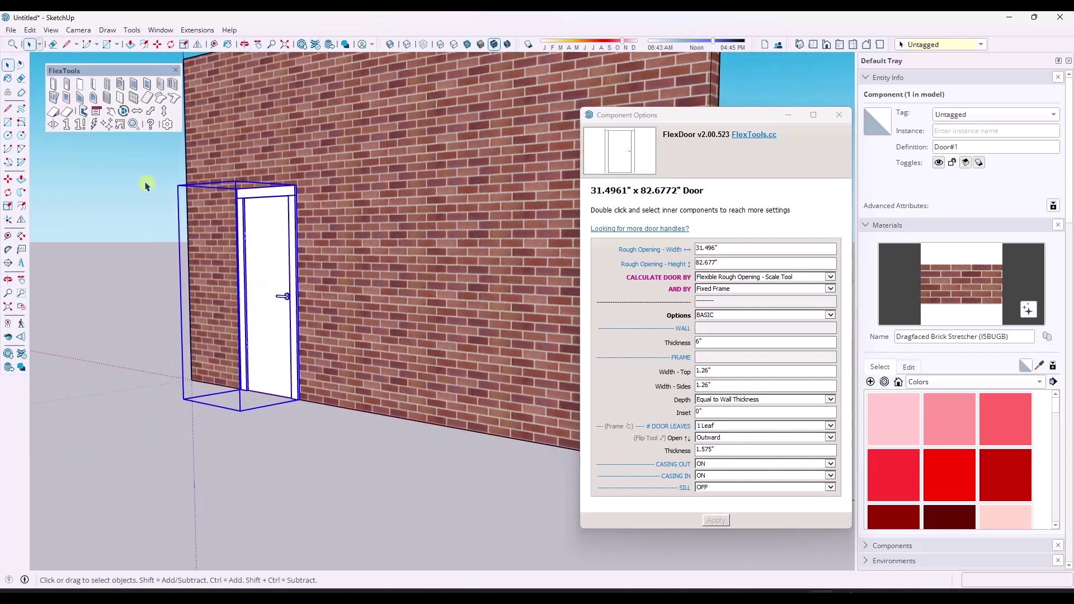
pyautogui.click(146, 85)
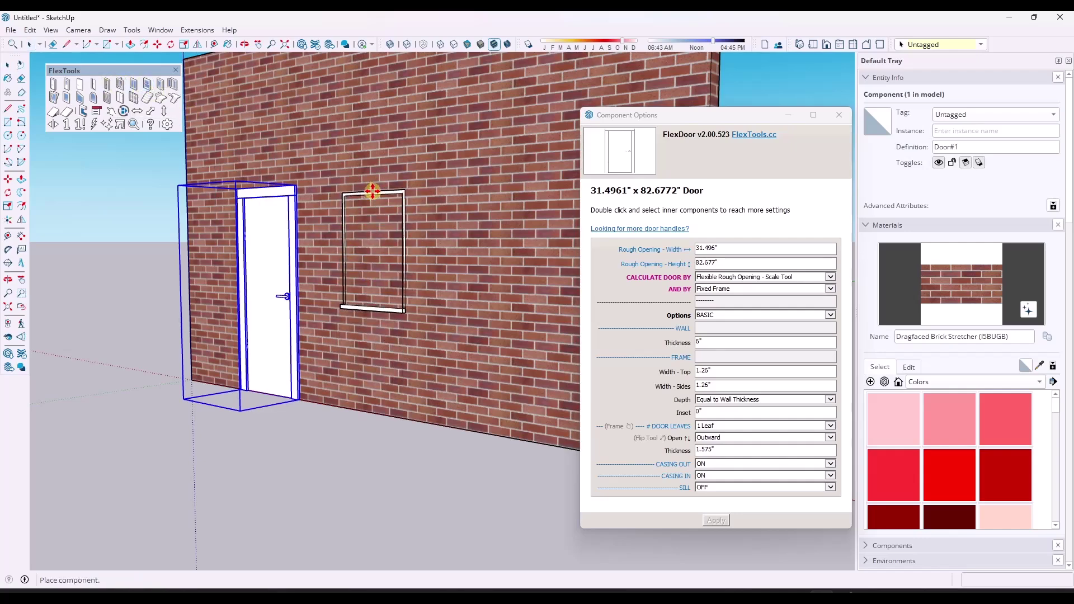
pyautogui.click(373, 192)
# - Set the window's Casing Out and Casing In to ON and its wall thickness to 6"
pyautogui.click(710, 457)
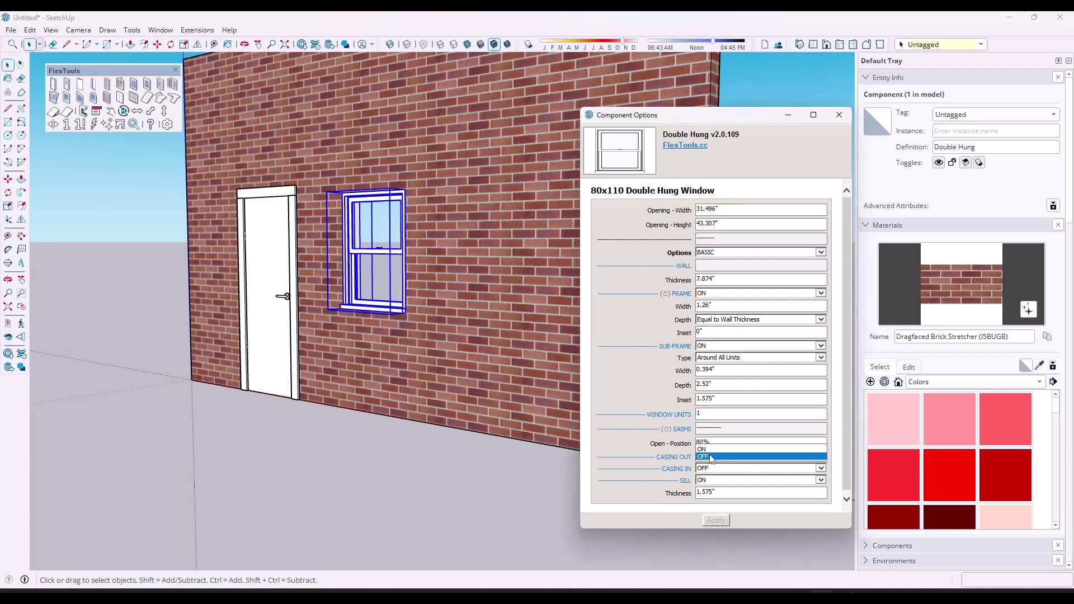
pyautogui.click(710, 457)
pyautogui.click(710, 468)
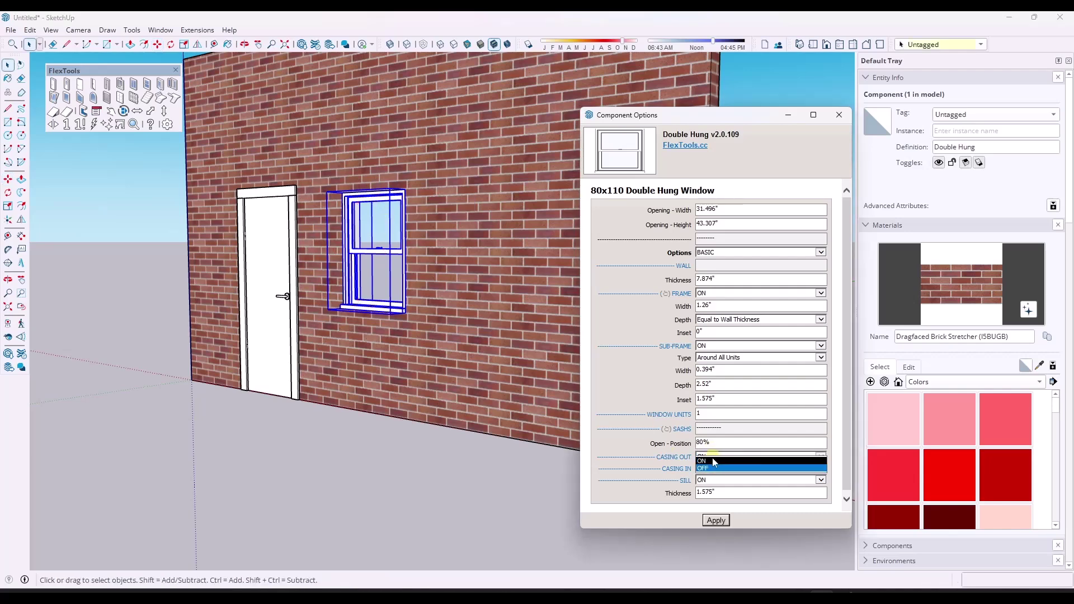
pyautogui.click(714, 461)
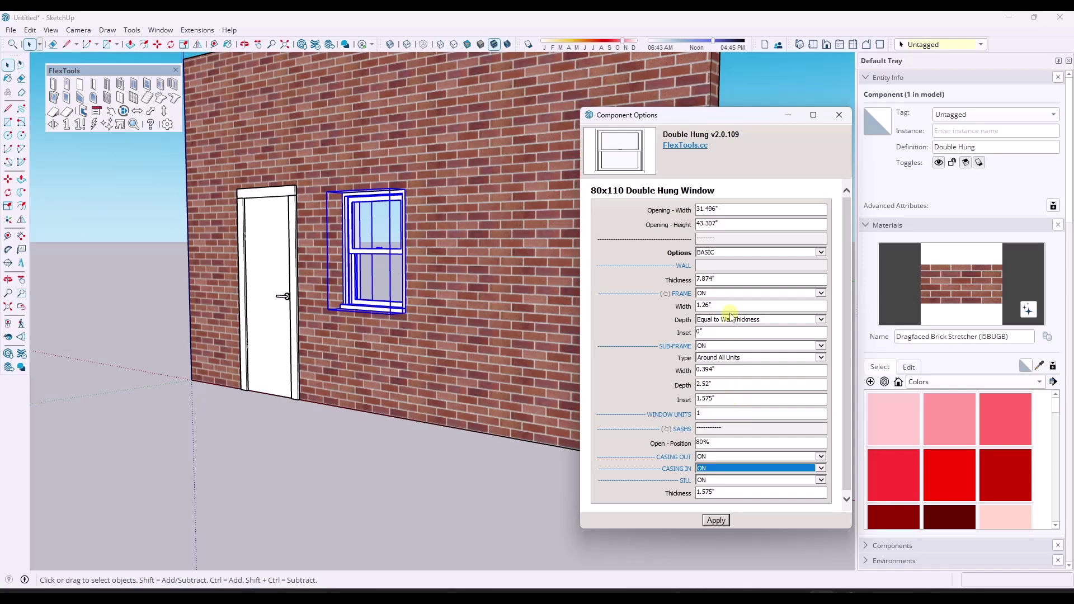
pyautogui.moveTo(736, 279); pyautogui.dragTo(651, 282)
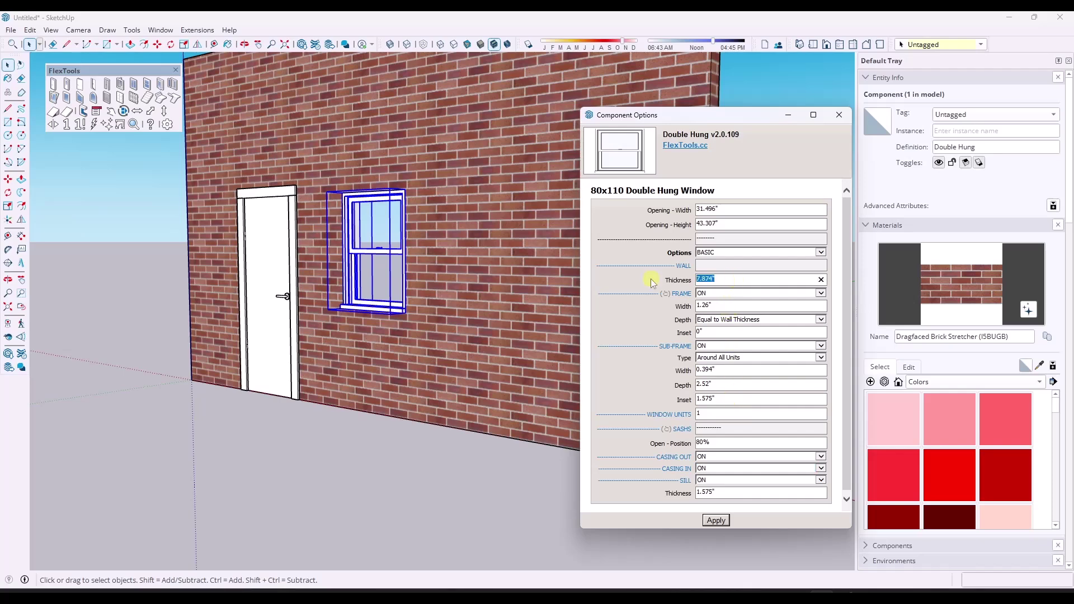
pyautogui.press('Return')
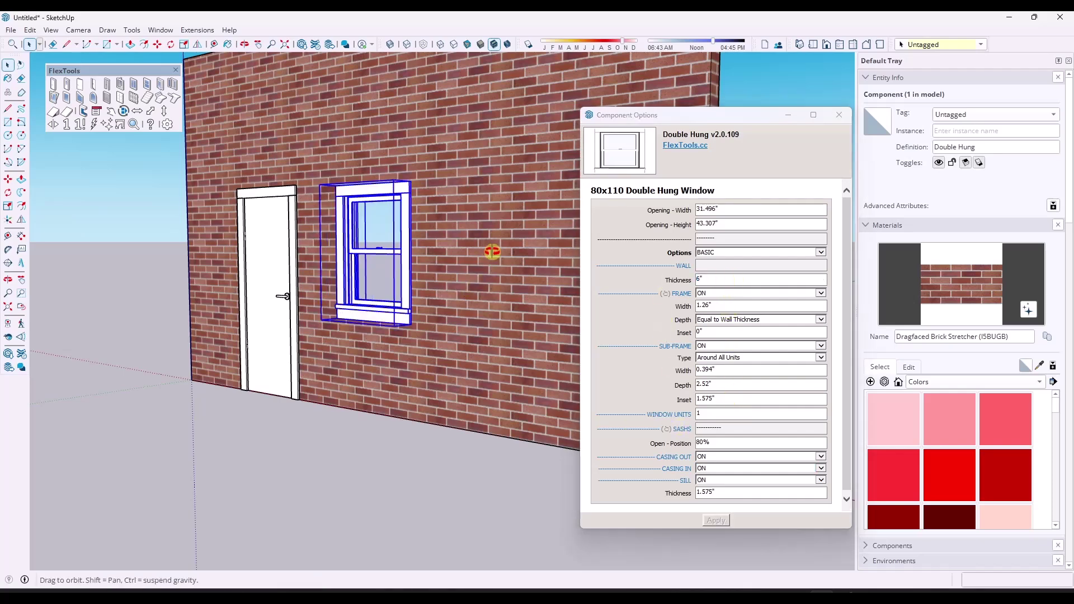
# - Open the door component and select its casing to examine the head, sides, apron and stool options
pyautogui.moveTo(491, 249); pyautogui.dragTo(422, 244, button='middle')
pyautogui.scroll(6, 304, 211)
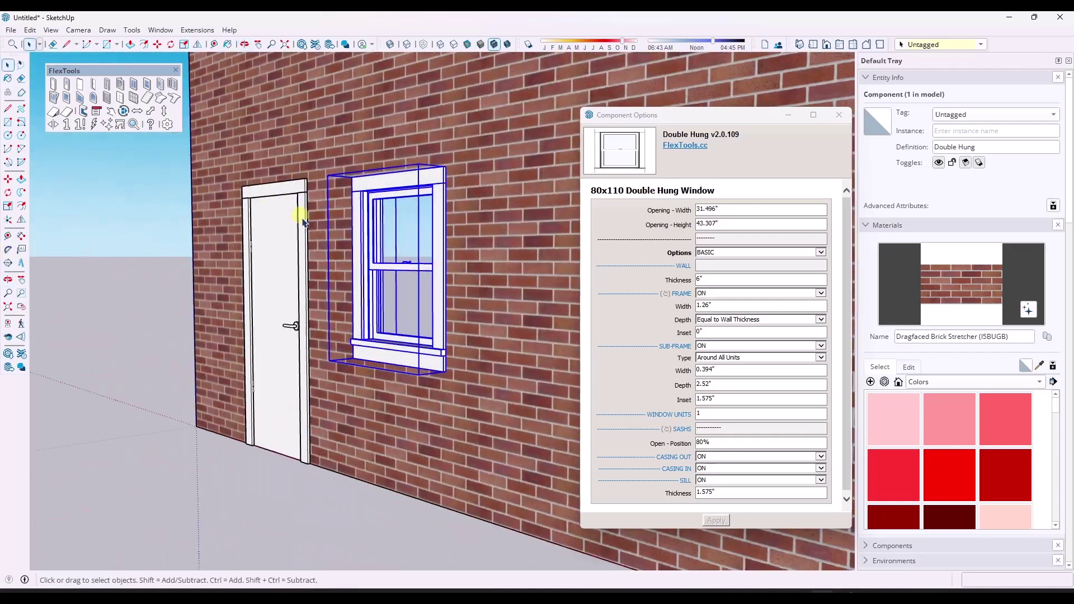
pyautogui.scroll(-1, 685, 380)
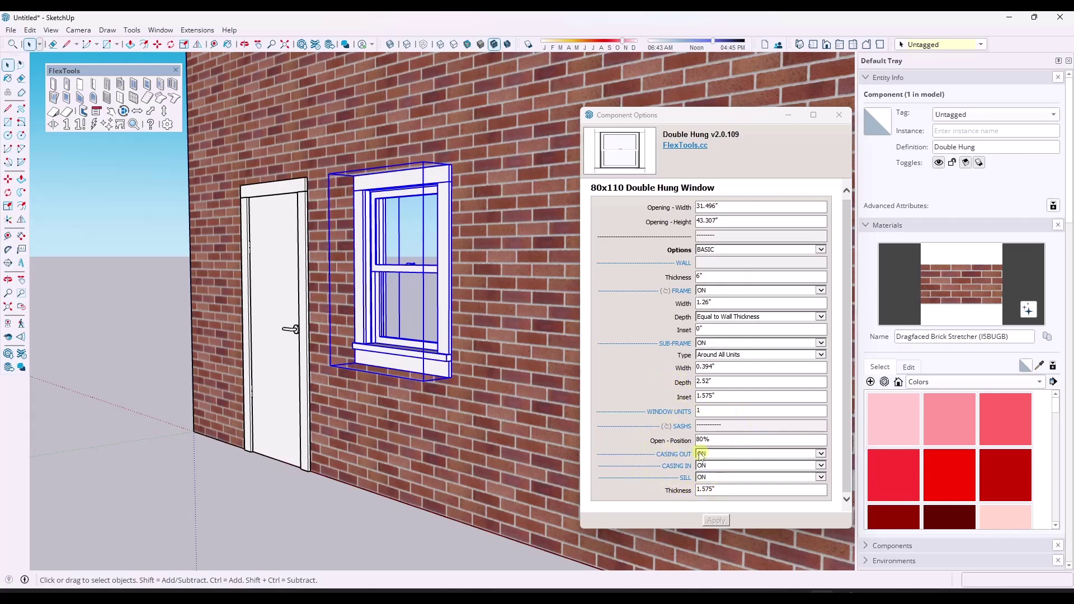
pyautogui.moveTo(278, 392); pyautogui.dragTo(380, 370, button='middle')
pyautogui.scroll(4, 463, 358)
pyautogui.moveTo(463, 358); pyautogui.dragTo(427, 348, button='middle')
pyautogui.press('space')
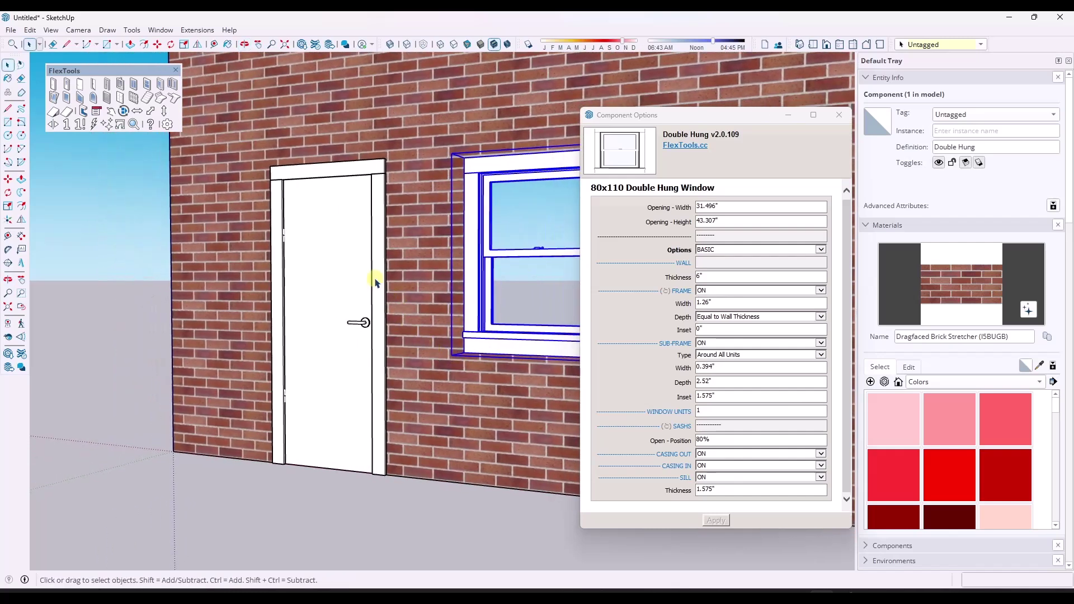
pyautogui.click(376, 279)
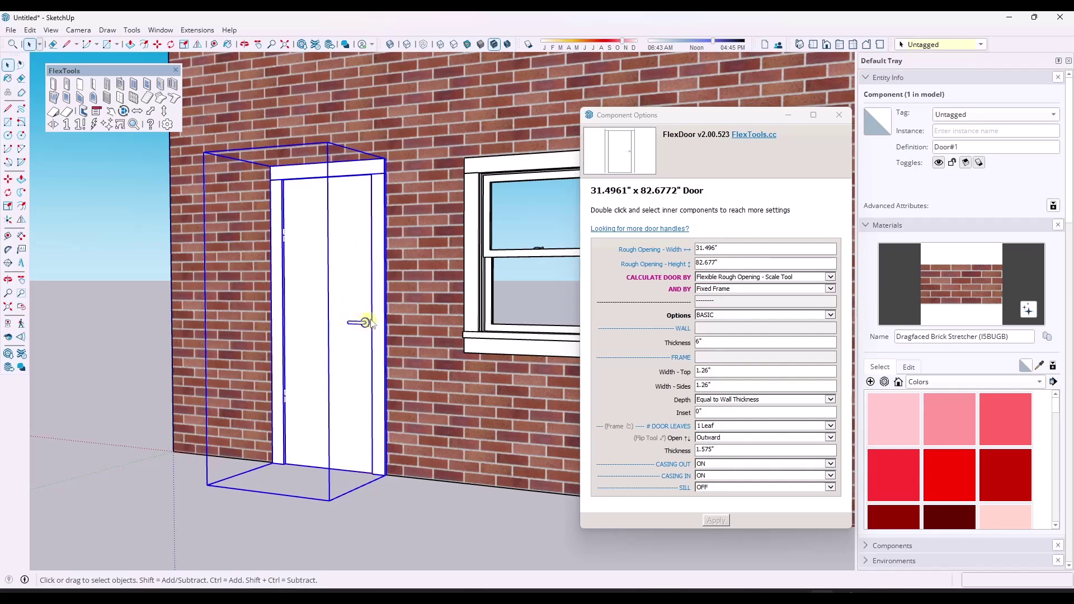
pyautogui.doubleClick(381, 301)
pyautogui.click(380, 285)
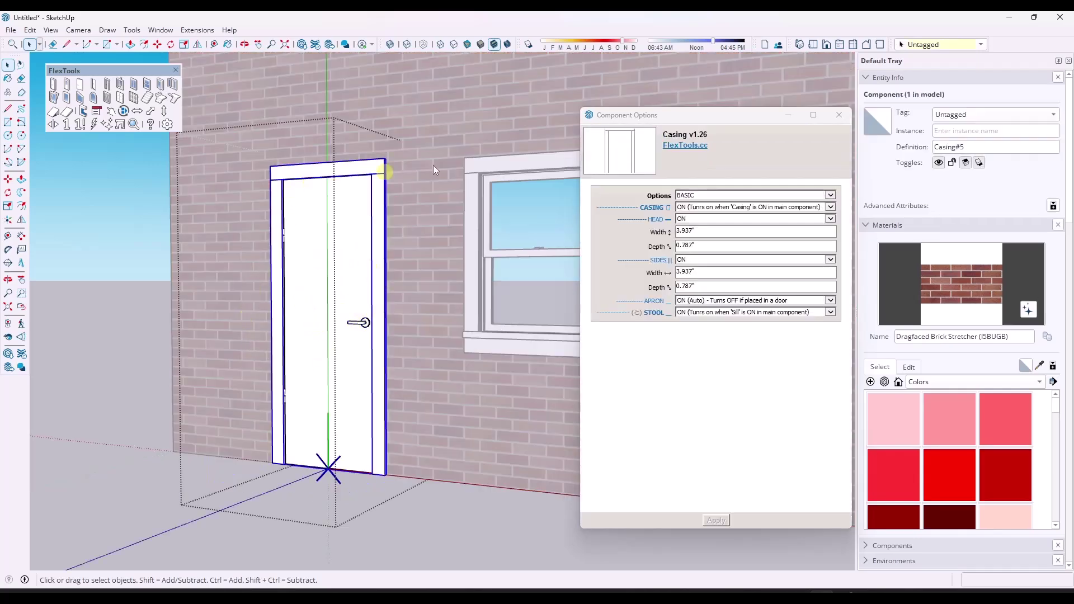
pyautogui.moveTo(443, 265)
pyautogui.mouseDown(button='middle')
pyautogui.moveTo(319, 275)
pyautogui.moveTo(448, 260)
pyautogui.mouseUp(button='middle')
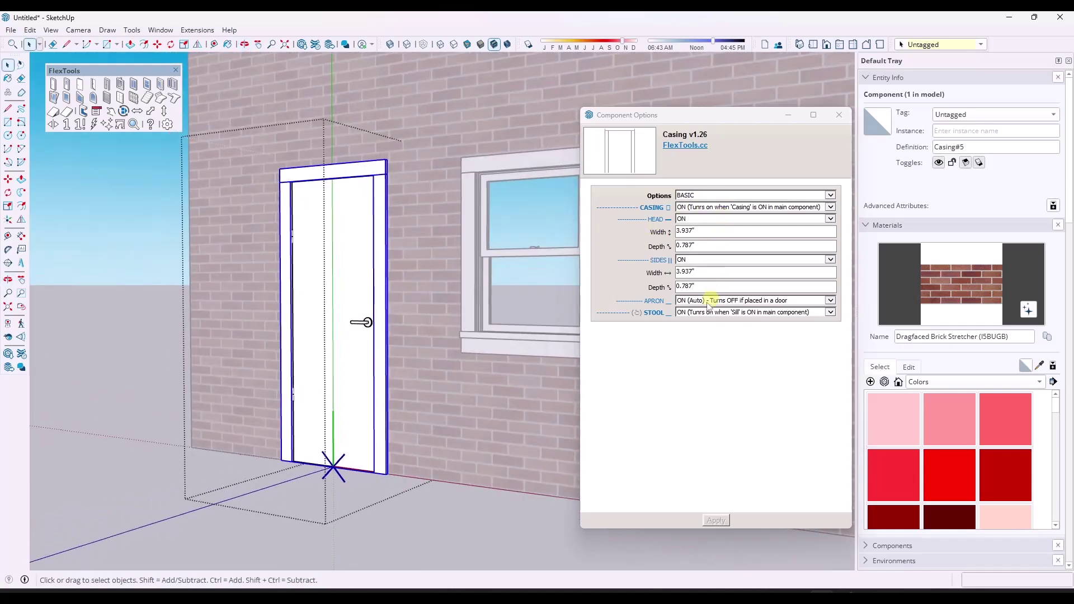
pyautogui.click(420, 259)
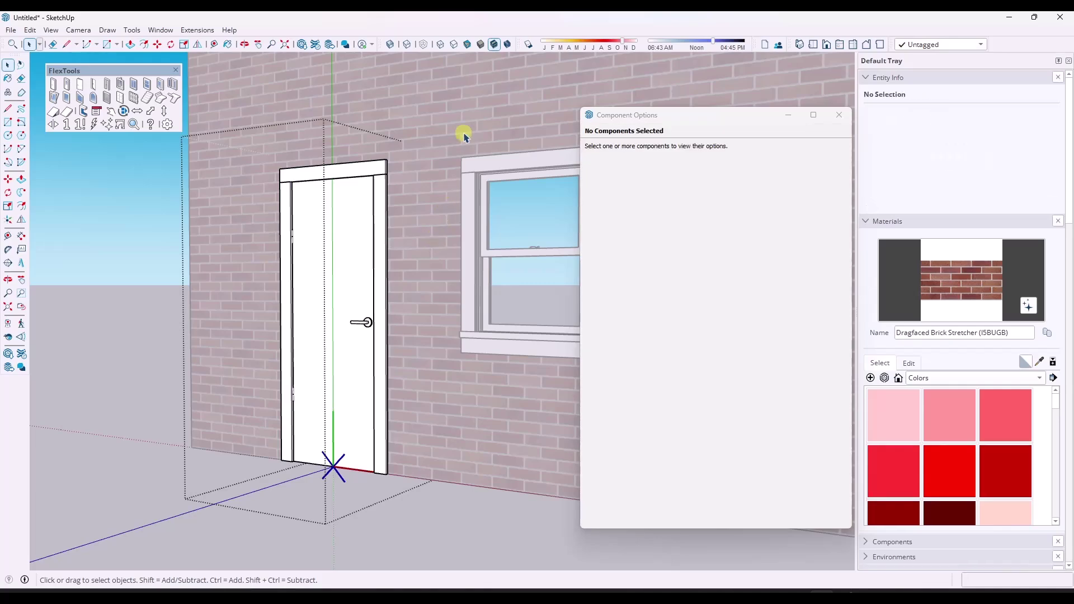
# - Select the door in the brick wall and scale its overall width, including the casing, to 3'
pyautogui.scroll(-2, 463, 134)
pyautogui.scroll(-3, 279, 305)
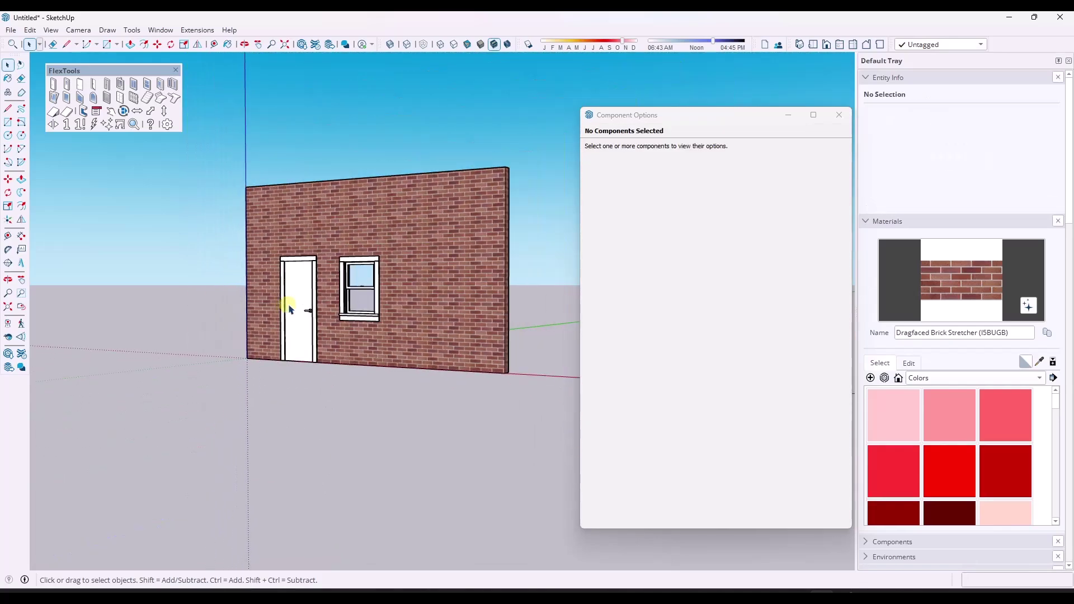
pyautogui.scroll(5, 289, 309)
pyautogui.click(294, 308)
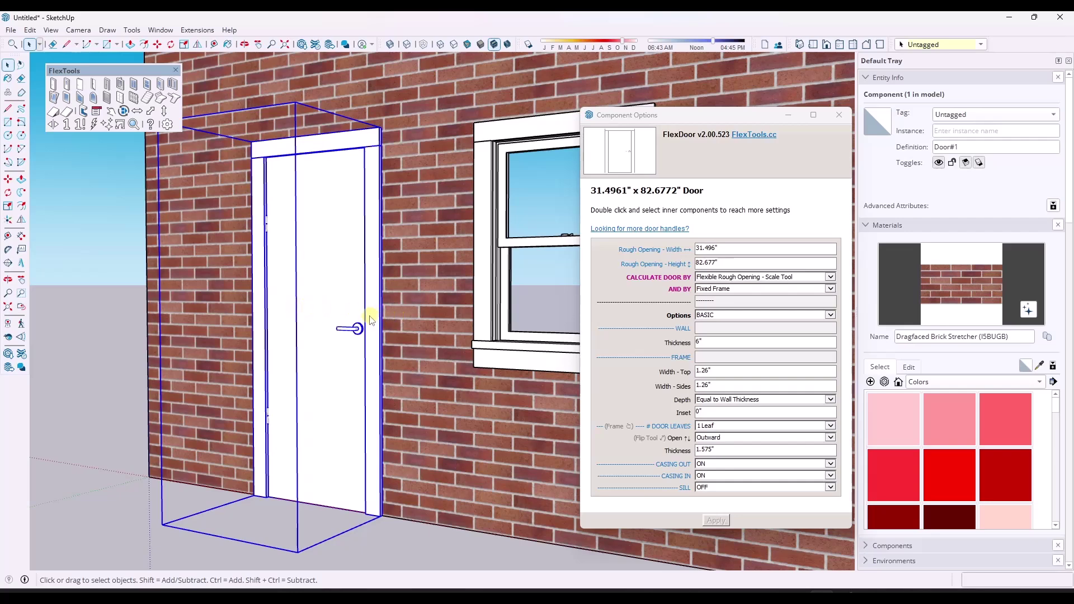
pyautogui.moveTo(382, 323); pyautogui.dragTo(346, 327)
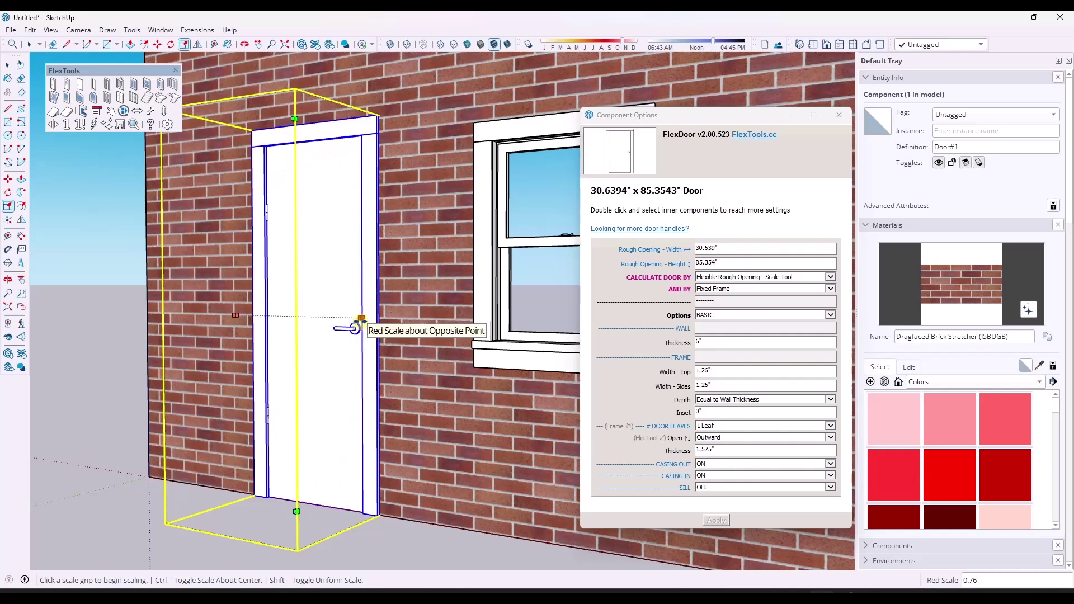
pyautogui.moveTo(362, 318); pyautogui.dragTo(375, 321)
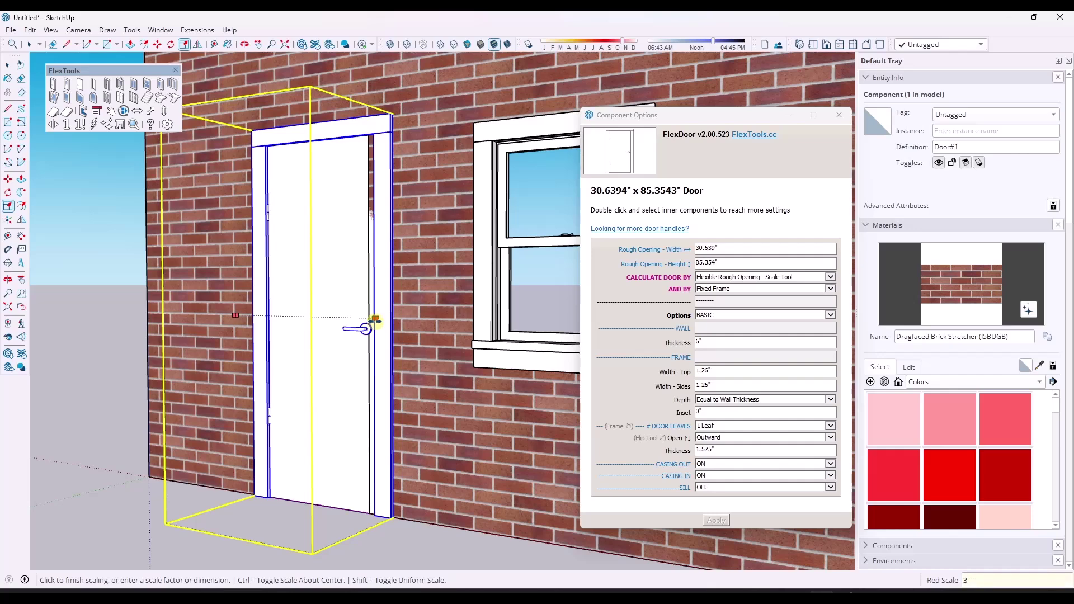
pyautogui.click(375, 320)
# - Measure the width of the door leaf and the overall width between the casing's outer edges
pyautogui.press('t')
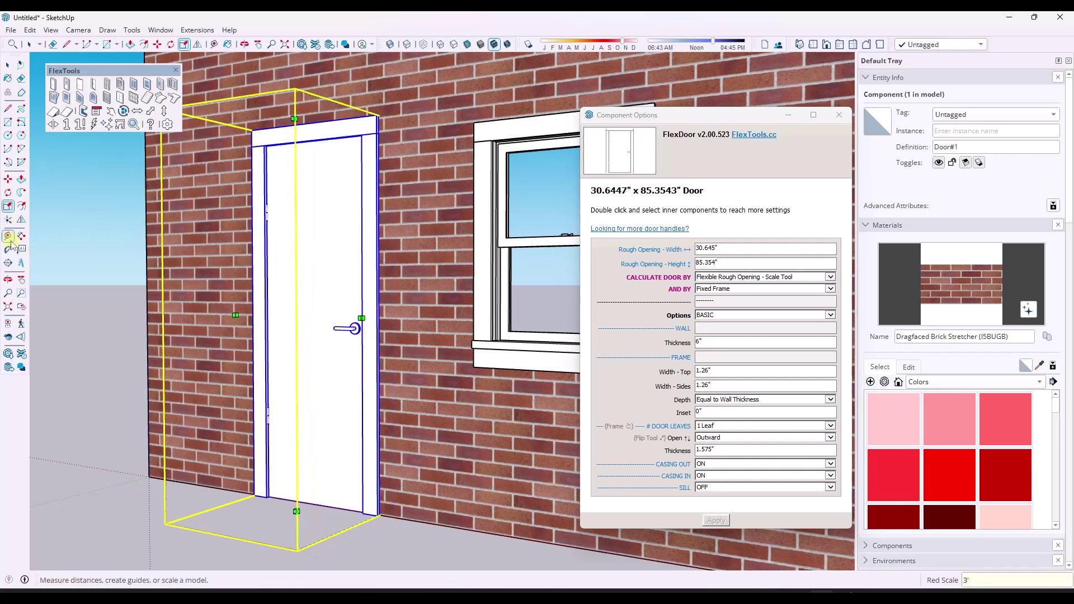
pyautogui.scroll(5, 274, 242)
pyautogui.moveTo(270, 244); pyautogui.dragTo(501, 240, button='middle')
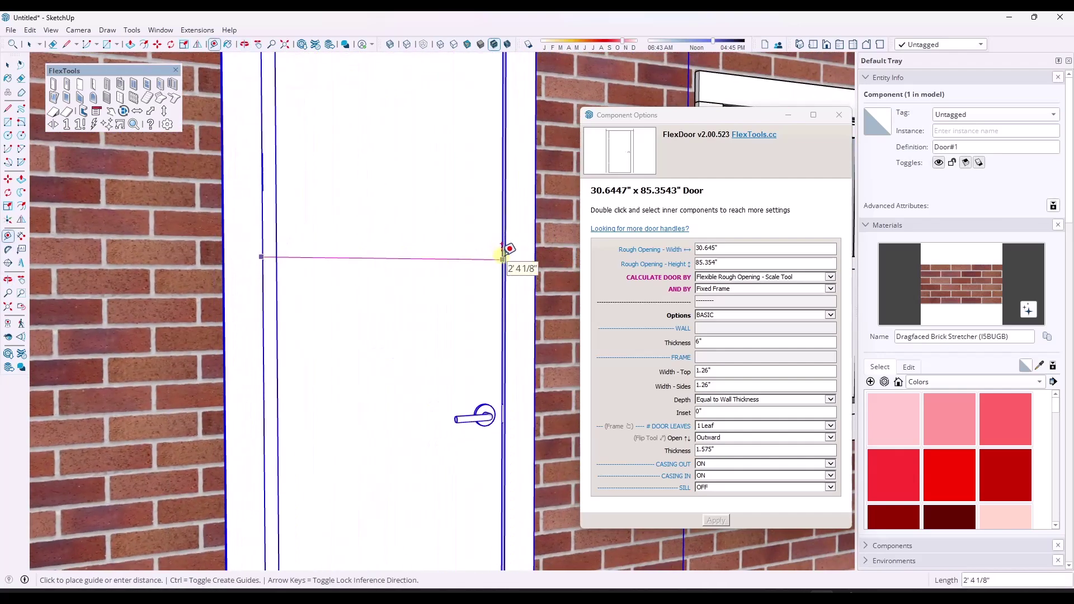
pyautogui.click(501, 258)
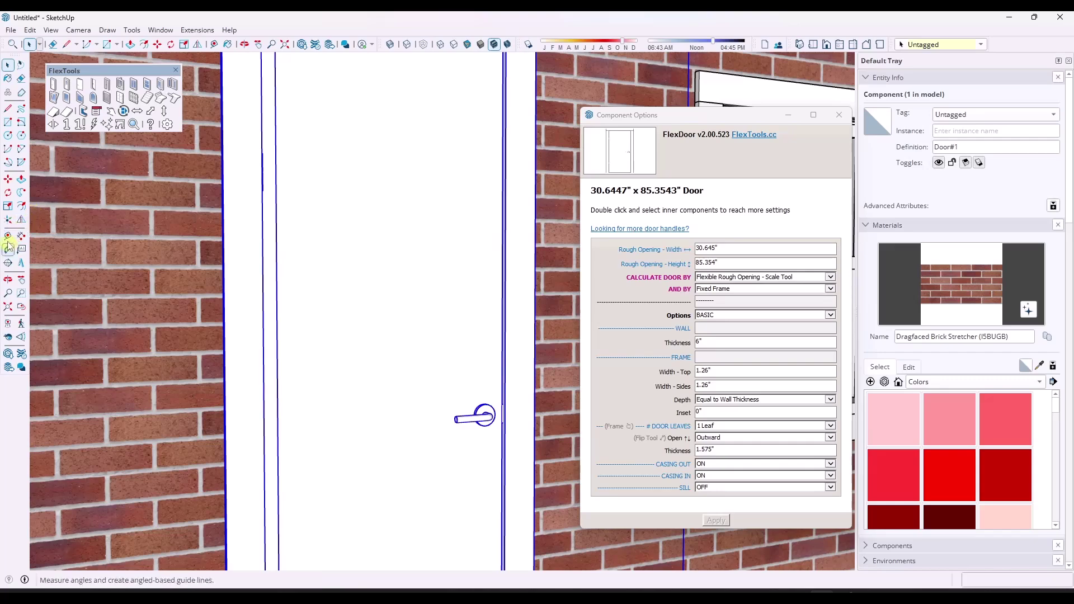
pyautogui.click(223, 245)
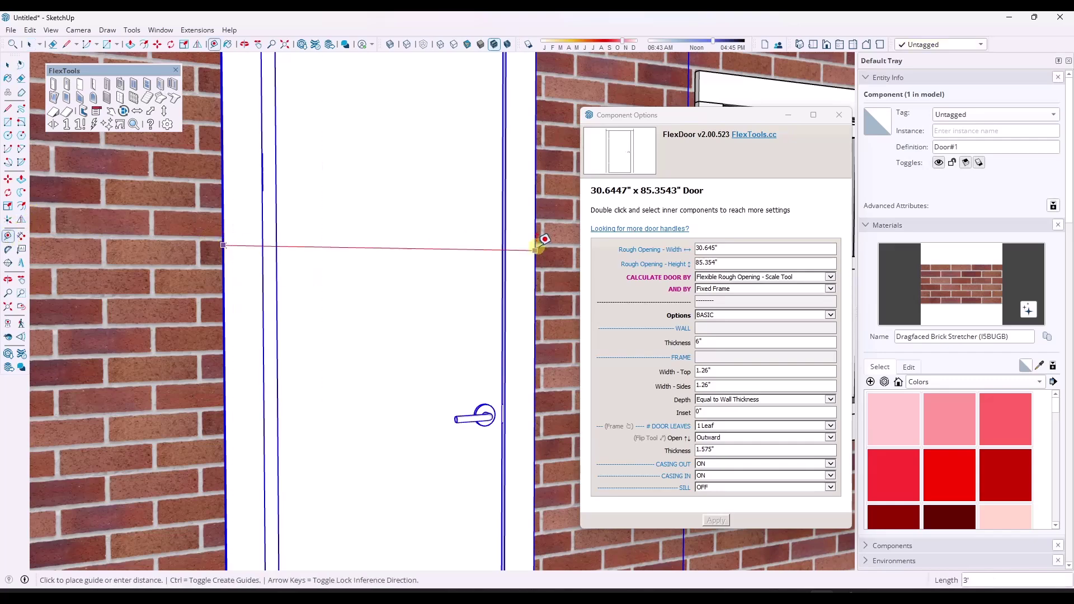
pyautogui.press('space')
# - Calculate the door by Fixed Rough Opening - WWHH (Feet Inches x Feet Inches) and apply the change
pyautogui.scroll(-5, 455, 290)
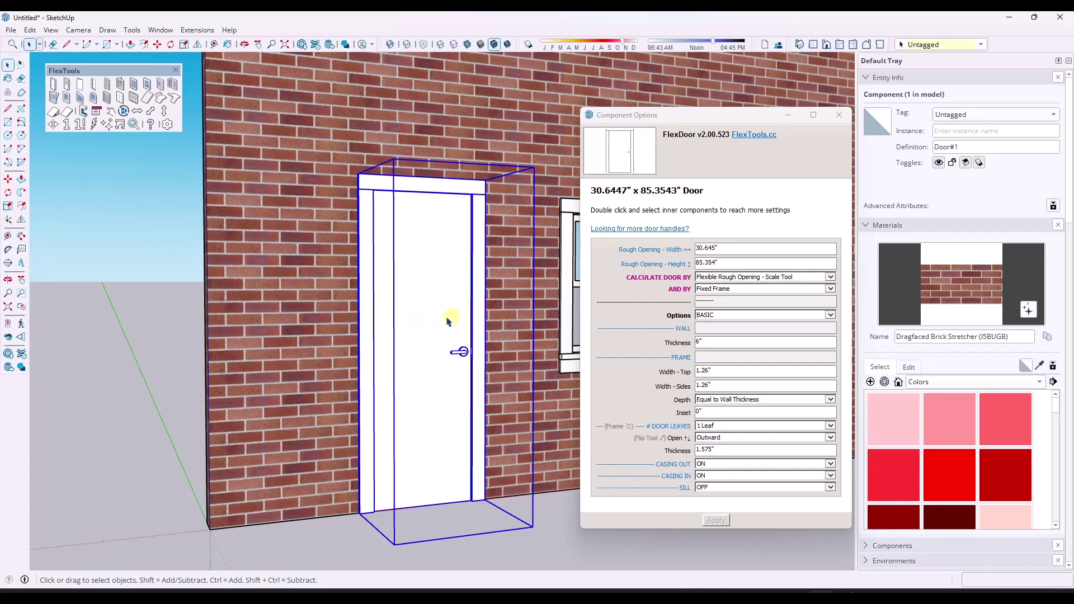
pyautogui.scroll(-5, 269, 280)
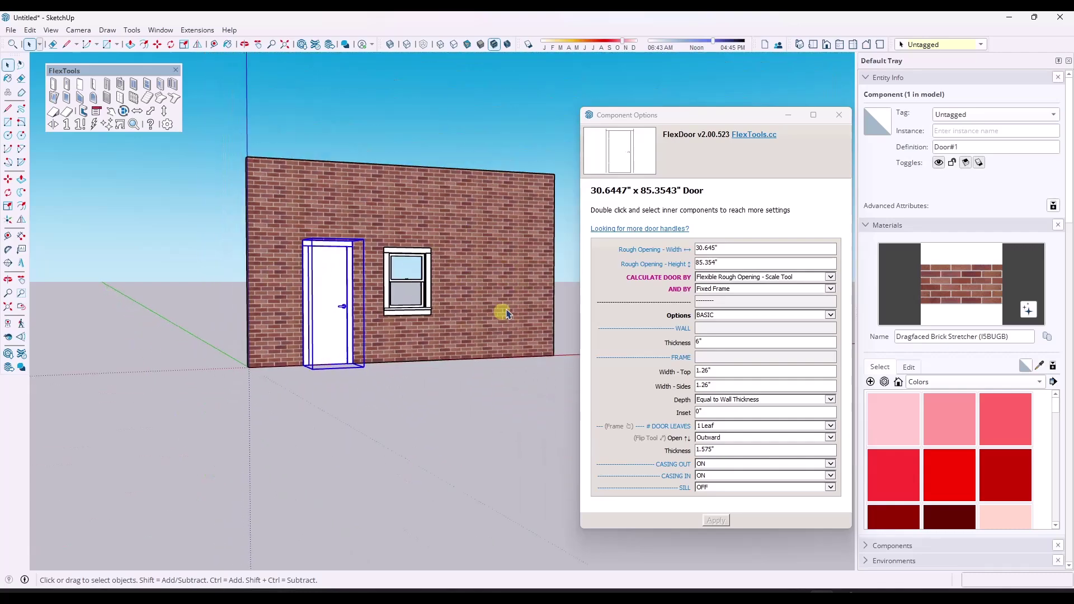
pyautogui.scroll(5, 173, 302)
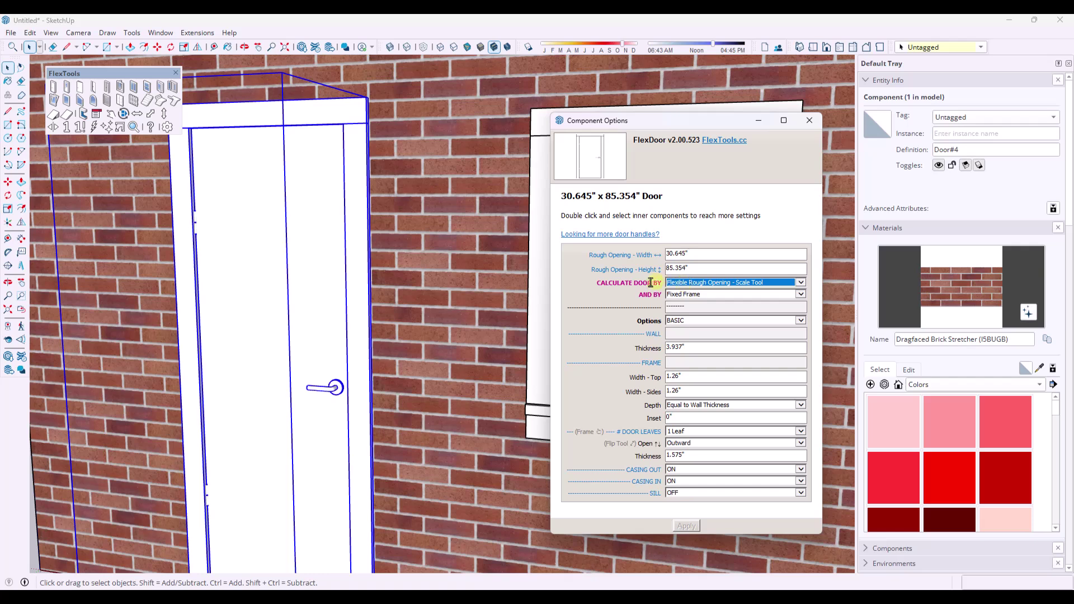
pyautogui.click(681, 286)
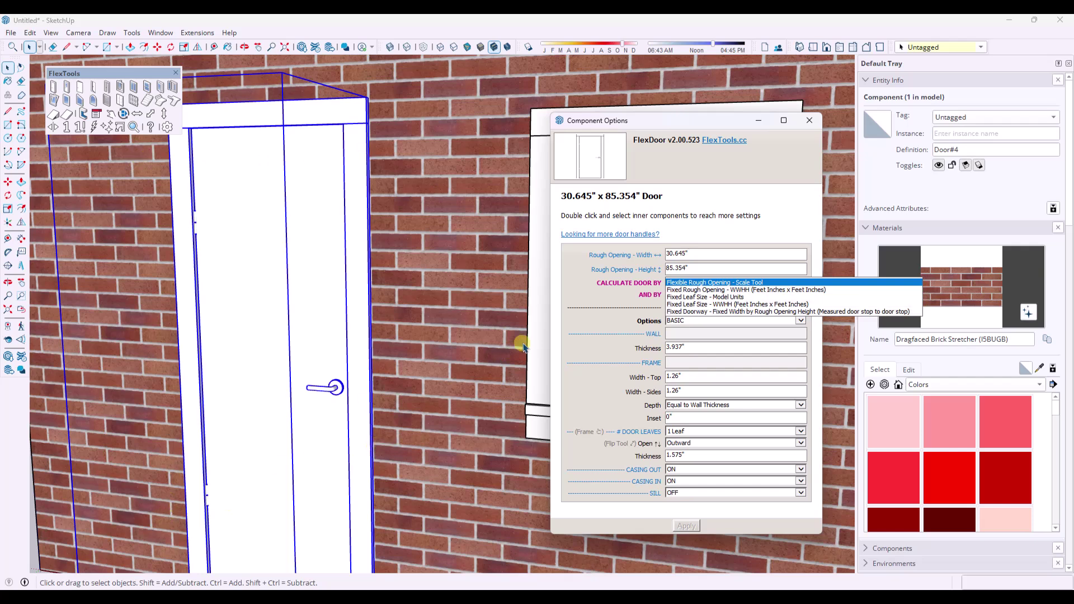
pyautogui.click(730, 290)
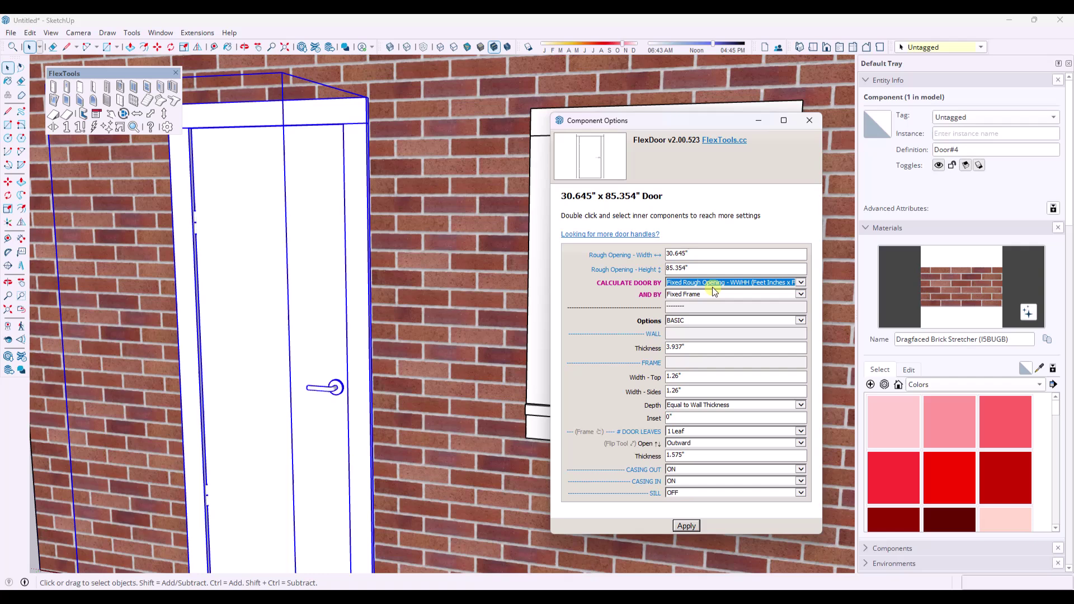
pyautogui.click(687, 527)
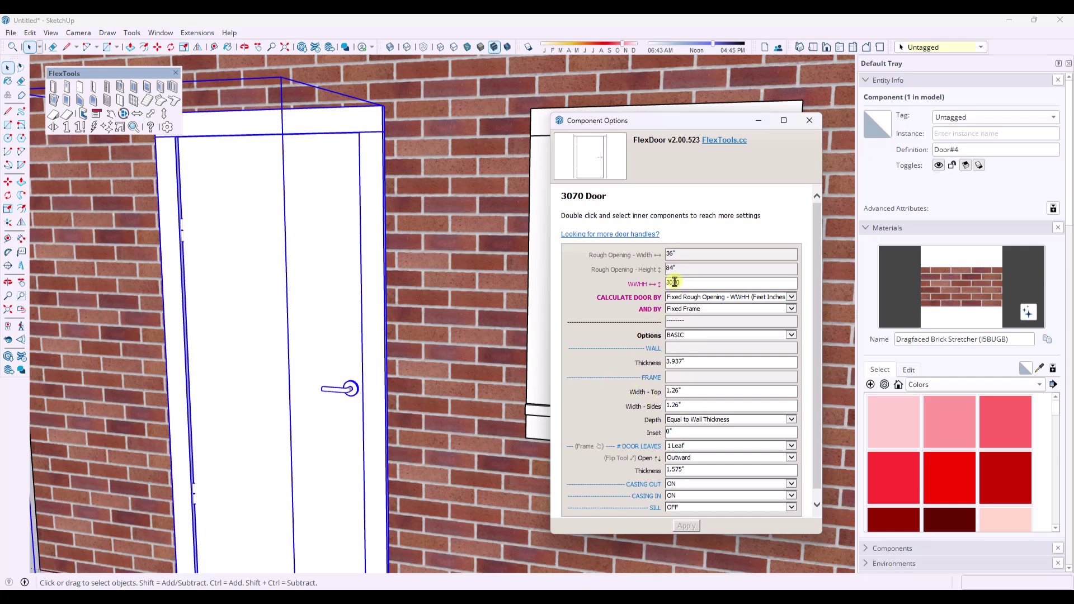
# - Set Casing Out to OFF for the 3070 door
pyautogui.scroll(-1, 733, 395)
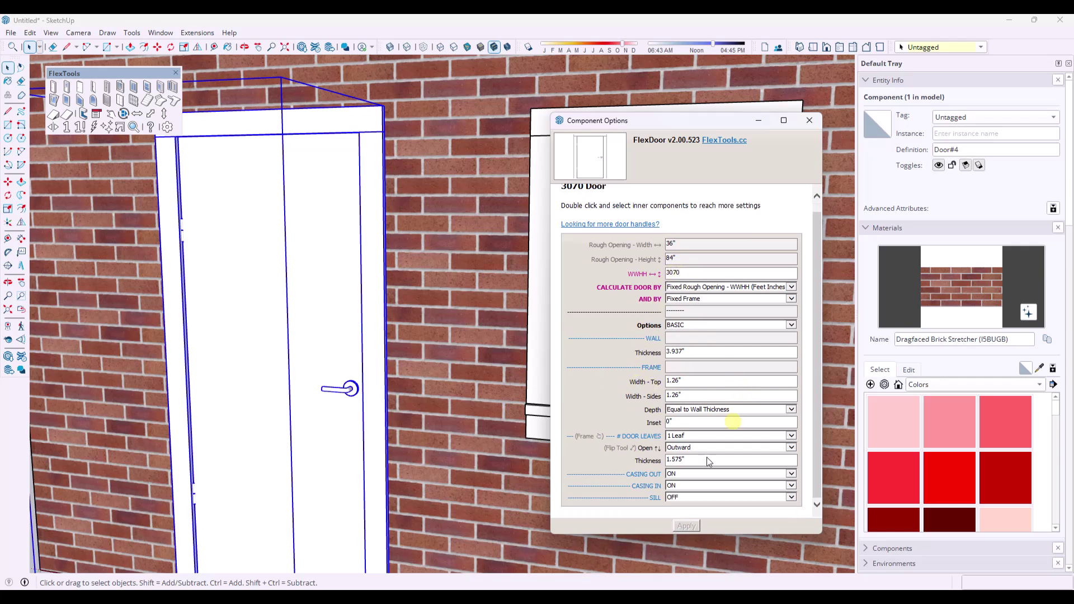
pyautogui.click(679, 473)
pyautogui.click(674, 480)
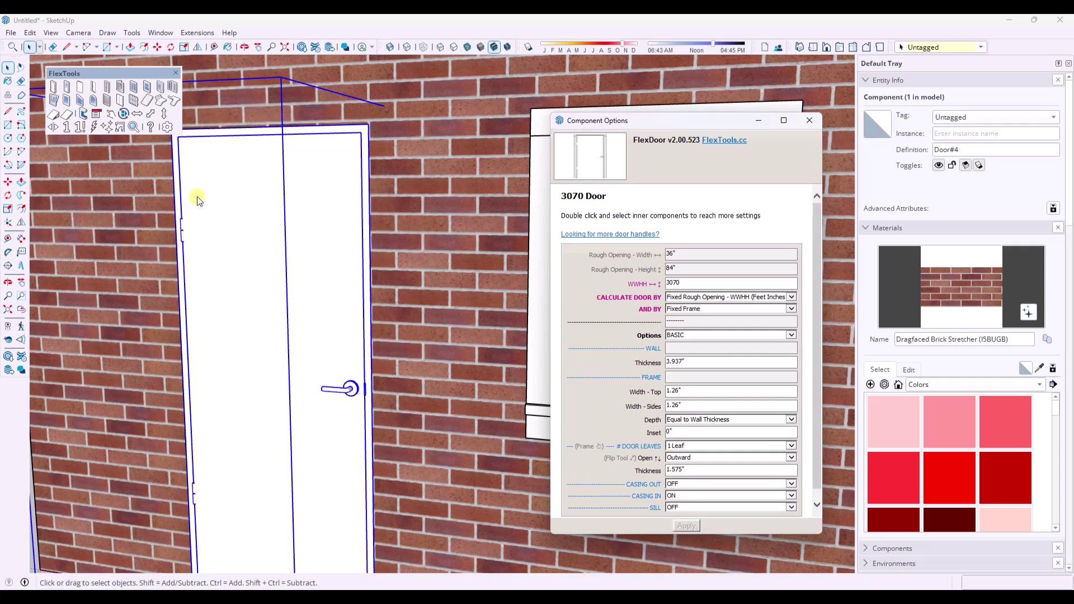
# - Measure the door's width between the frame's outer edges and the width of the leaf alone
pyautogui.click(101, 175)
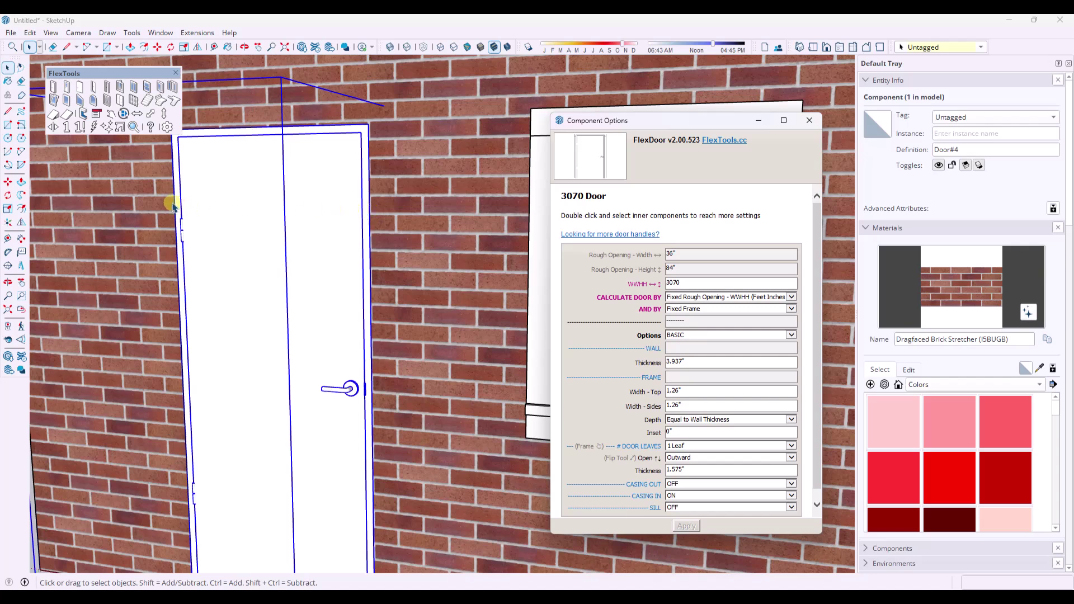
pyautogui.click(21, 239)
pyautogui.click(174, 191)
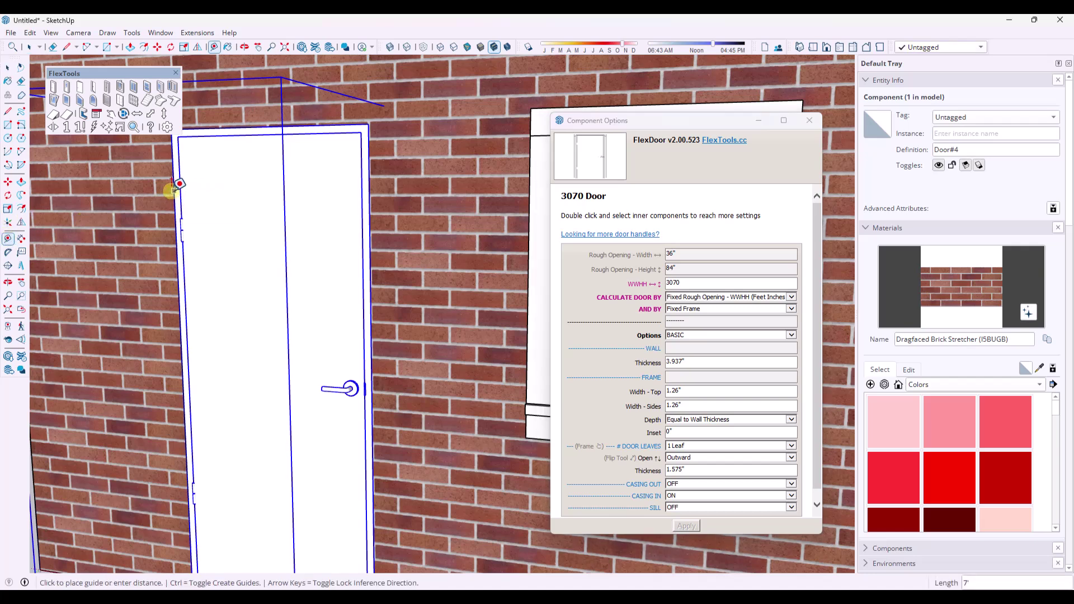
pyautogui.click(372, 190)
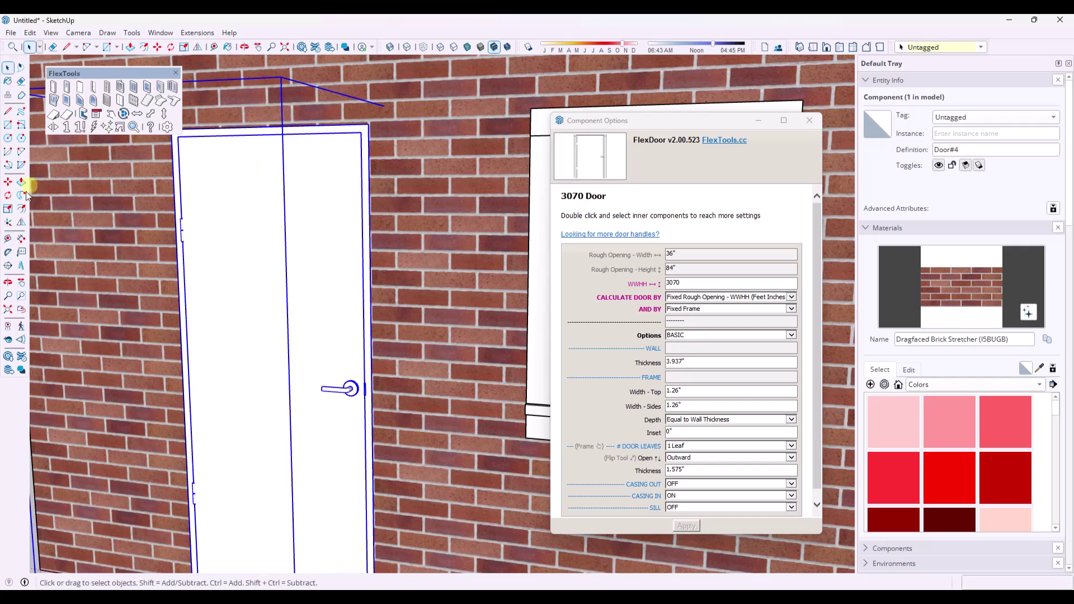
pyautogui.click(183, 179)
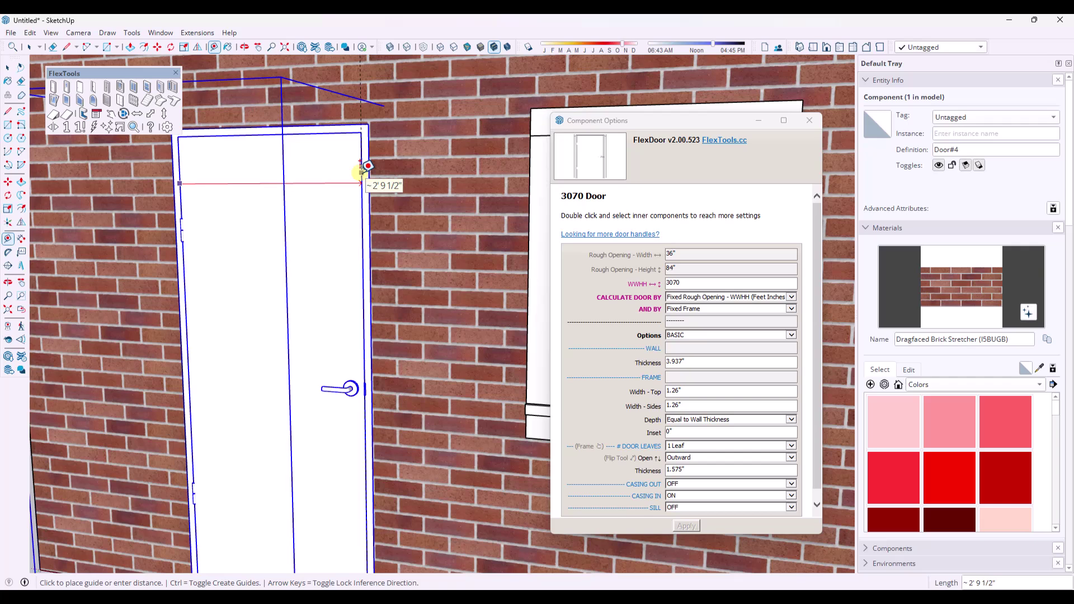
pyautogui.press('space')
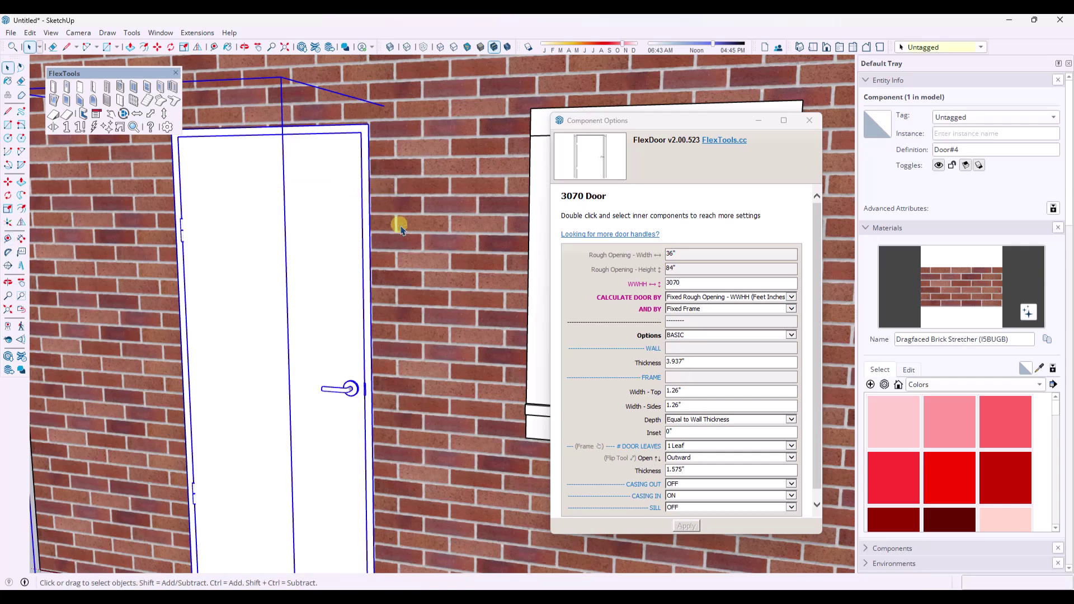
# - Calculate the door by Fixed Leaf Size - WWHH (Feet Inches x Feet Inches) and apply the change
pyautogui.click(699, 300)
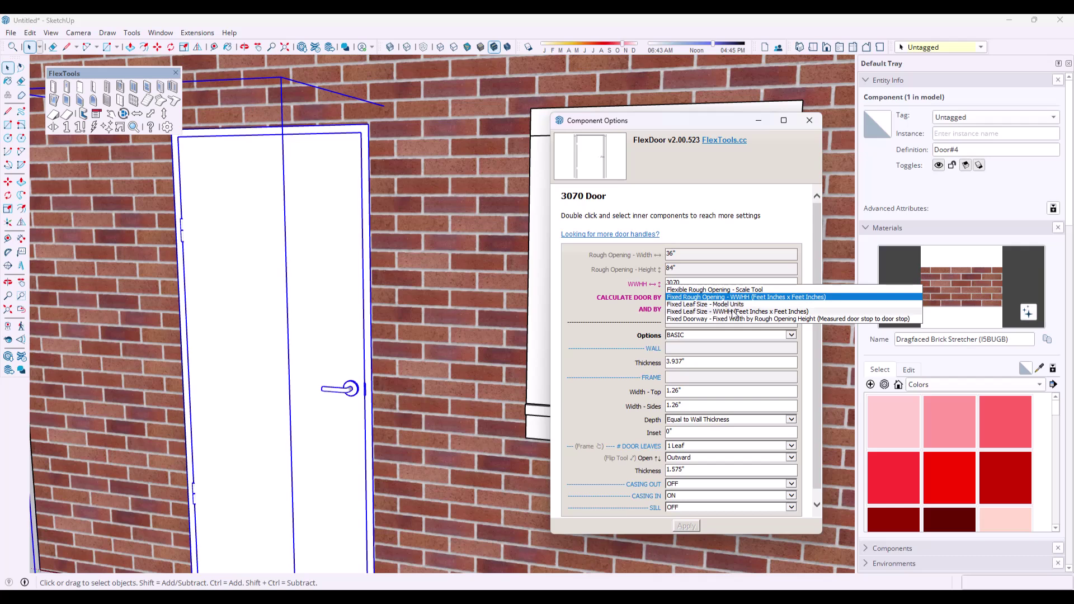
pyautogui.click(700, 313)
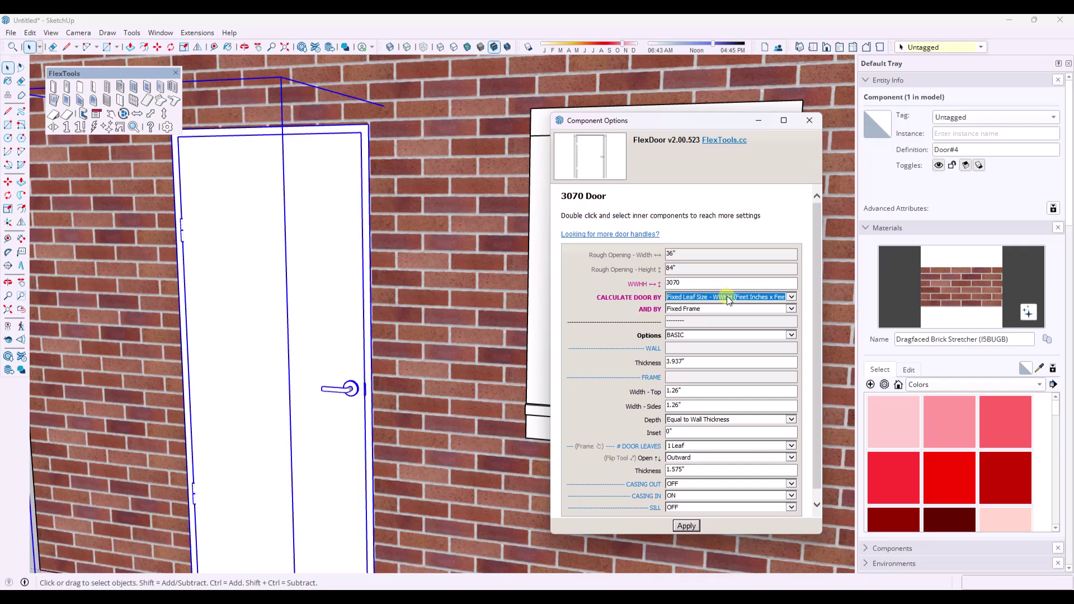
pyautogui.click(684, 526)
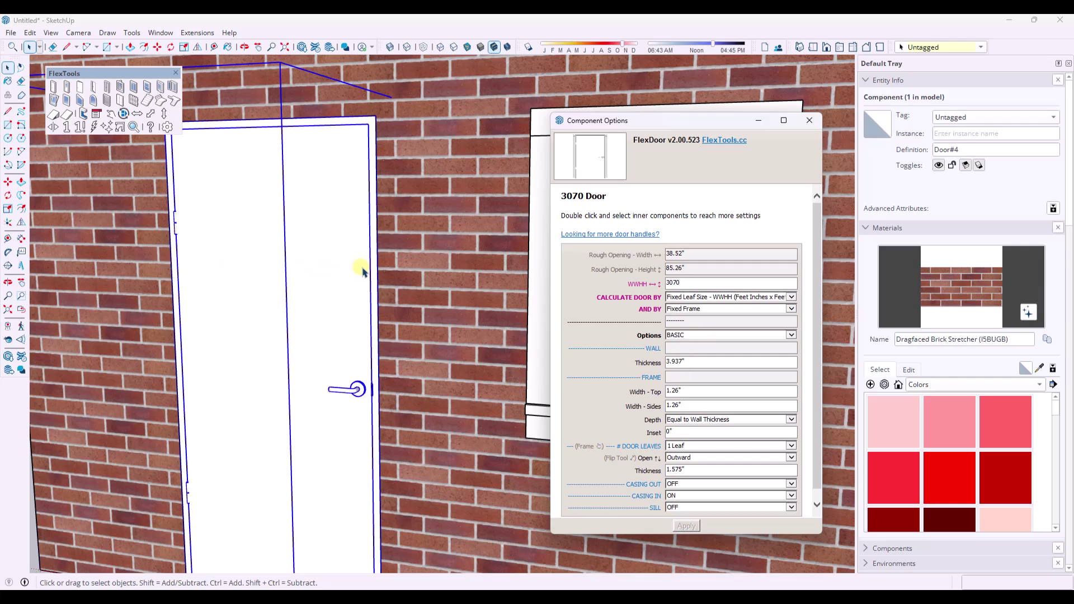
# - Measure the width of the 3070 door's leaf and the width between the frame's outer edges
pyautogui.click(8, 238)
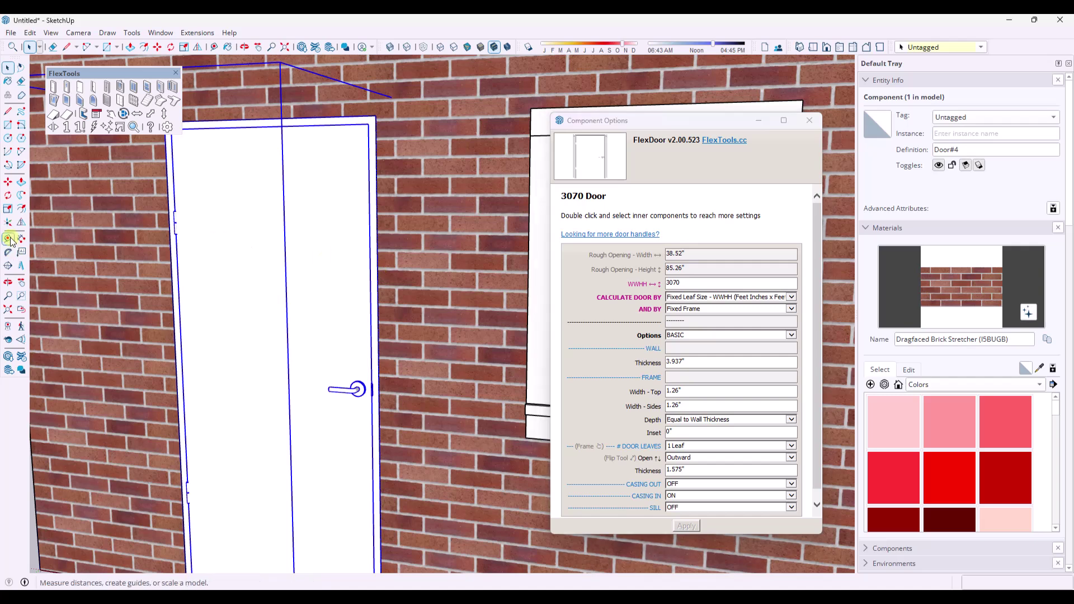
pyautogui.click(177, 264)
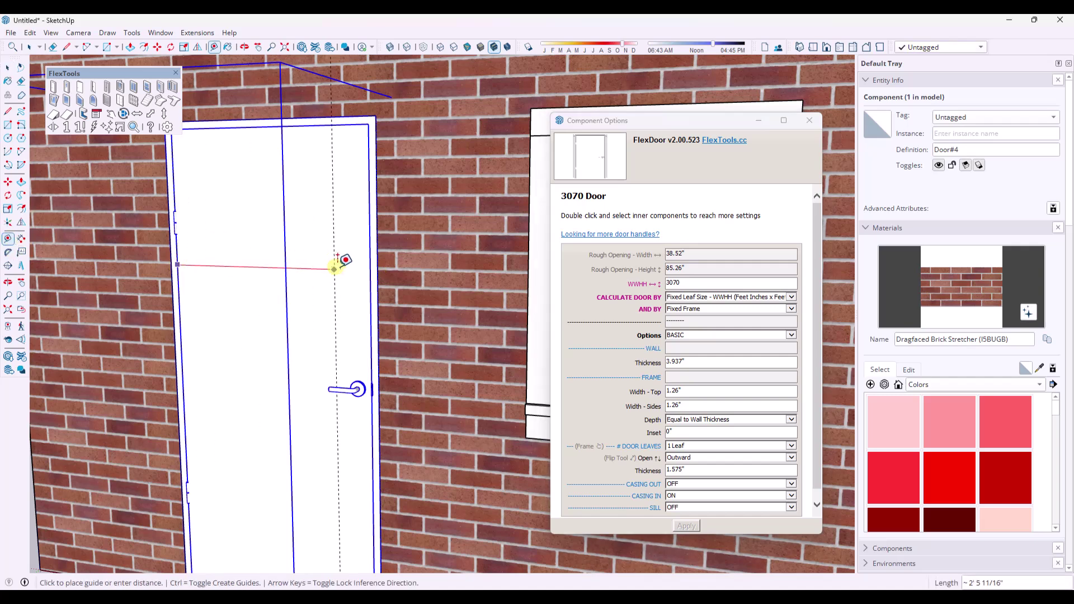
pyautogui.click(370, 270)
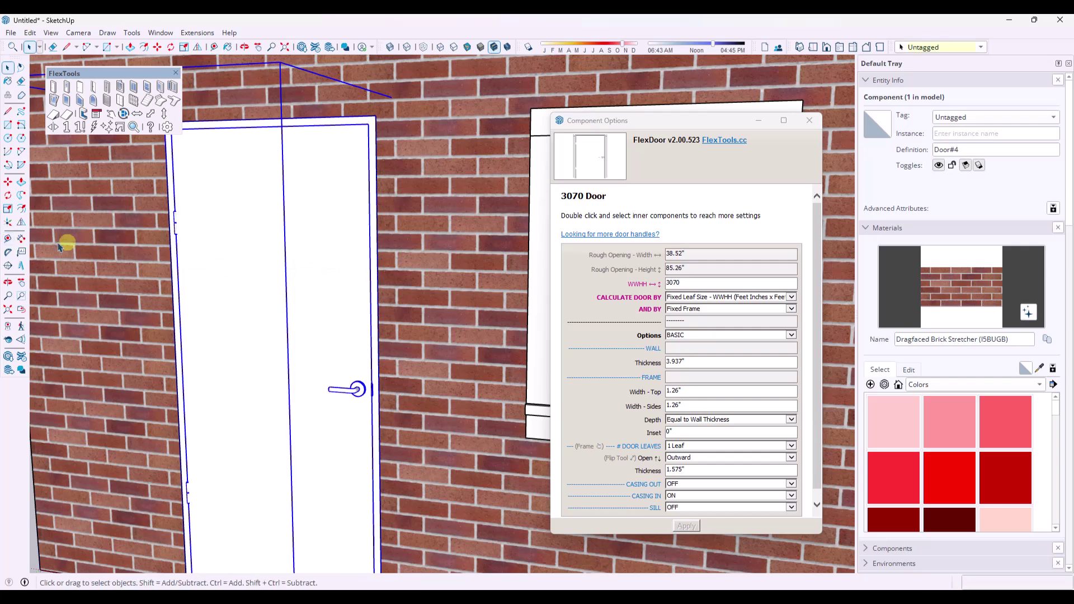
pyautogui.click(170, 254)
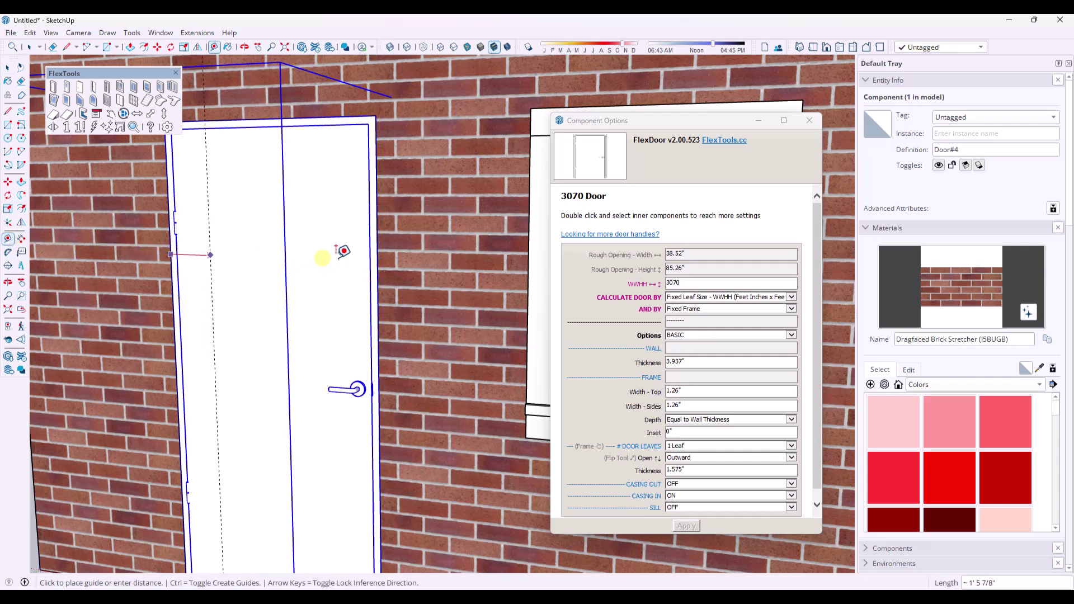
pyautogui.press('space')
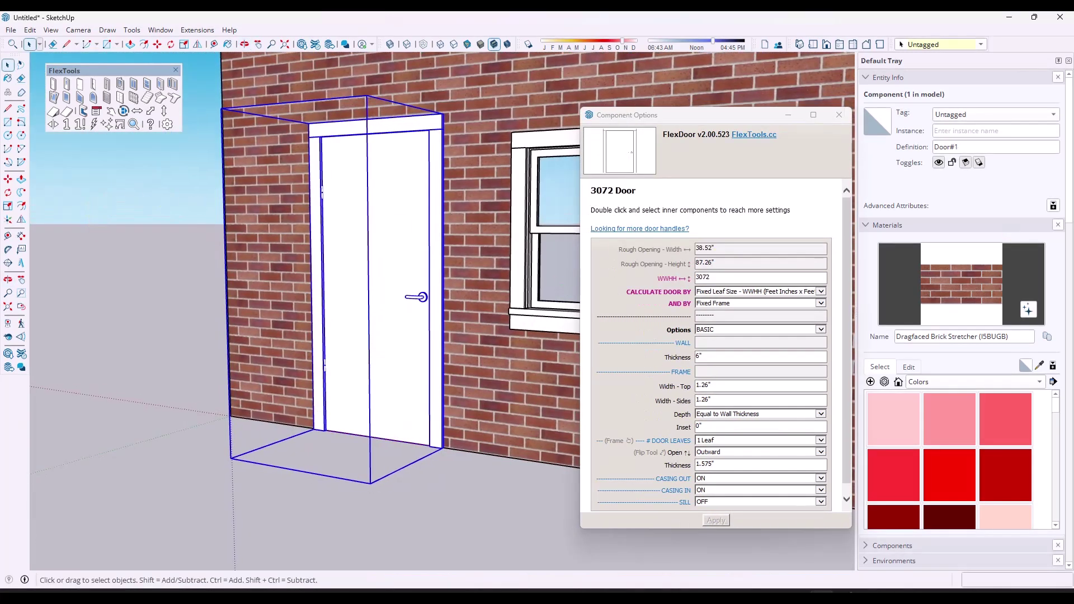
# - Open the 3072 door for editing, select its outer casing, and apply the ADVANCED options to it
pyautogui.doubleClick(438, 250)
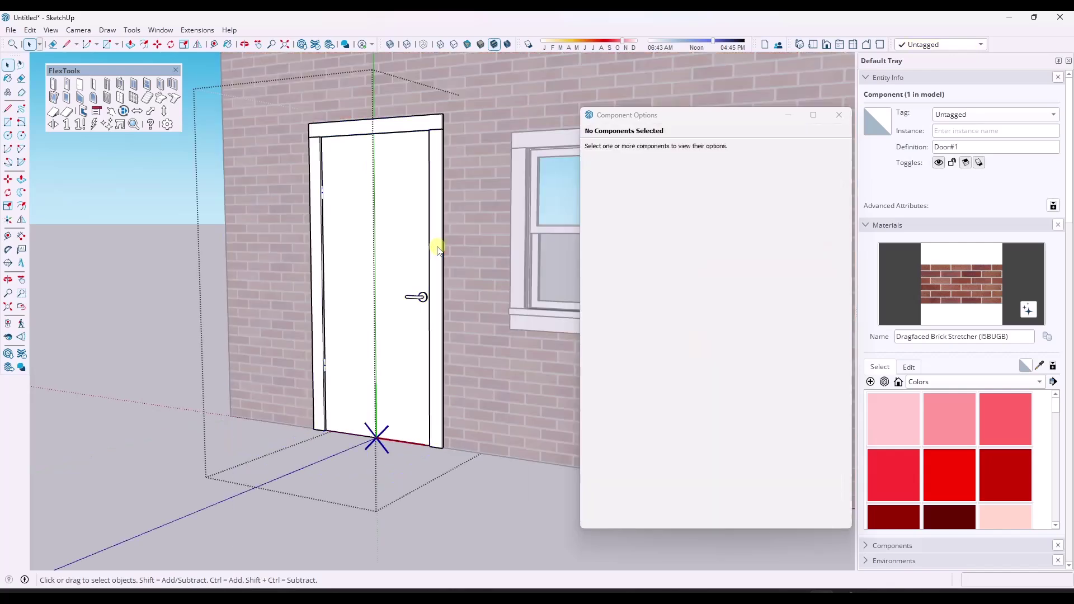
pyautogui.click(438, 246)
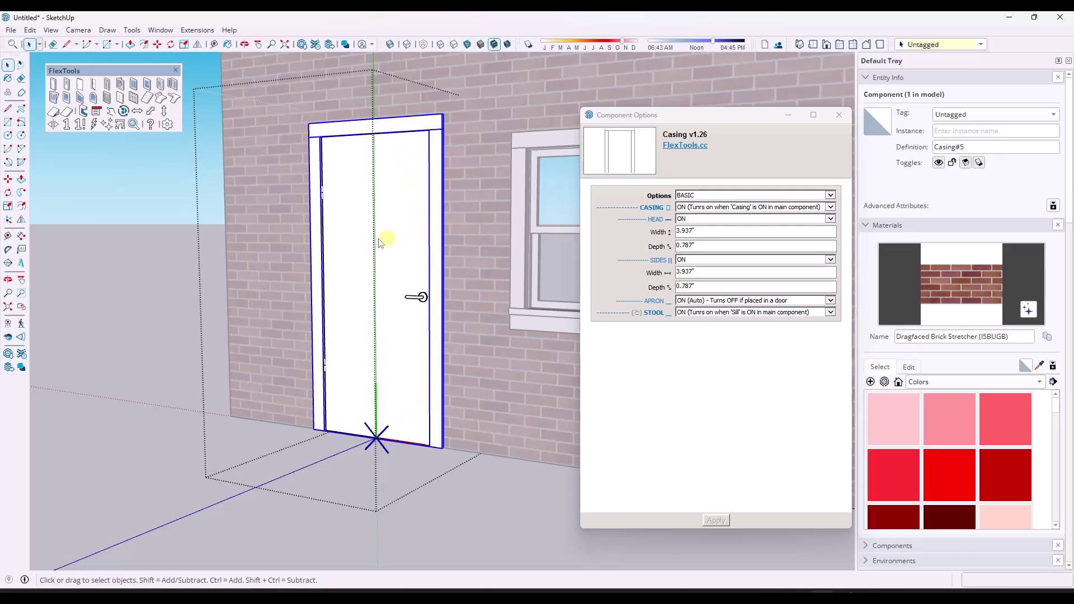
pyautogui.moveTo(383, 239); pyautogui.dragTo(502, 202, button='middle')
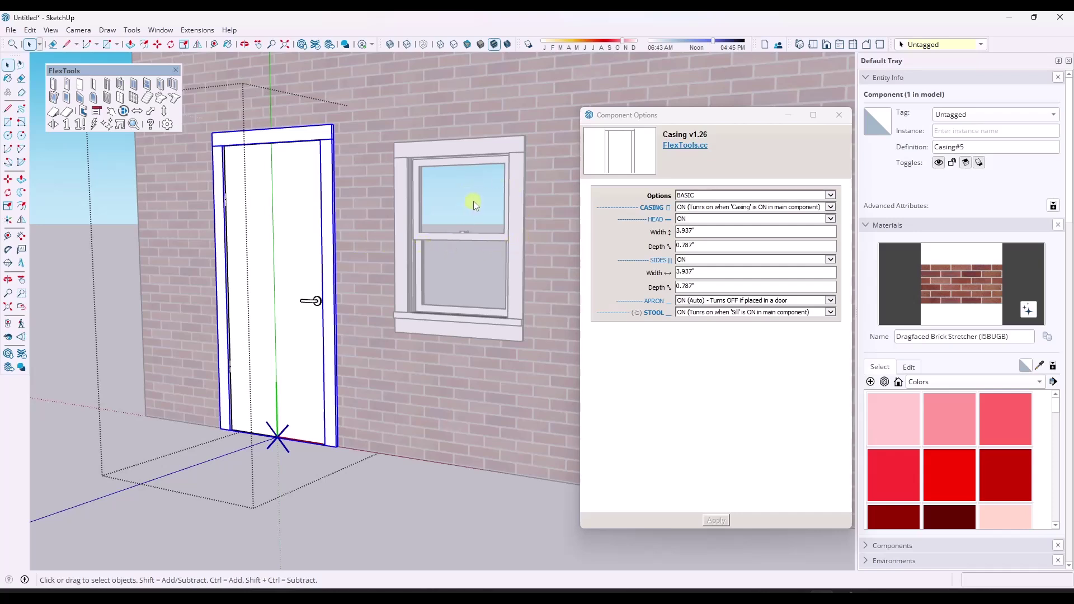
pyautogui.click(726, 196)
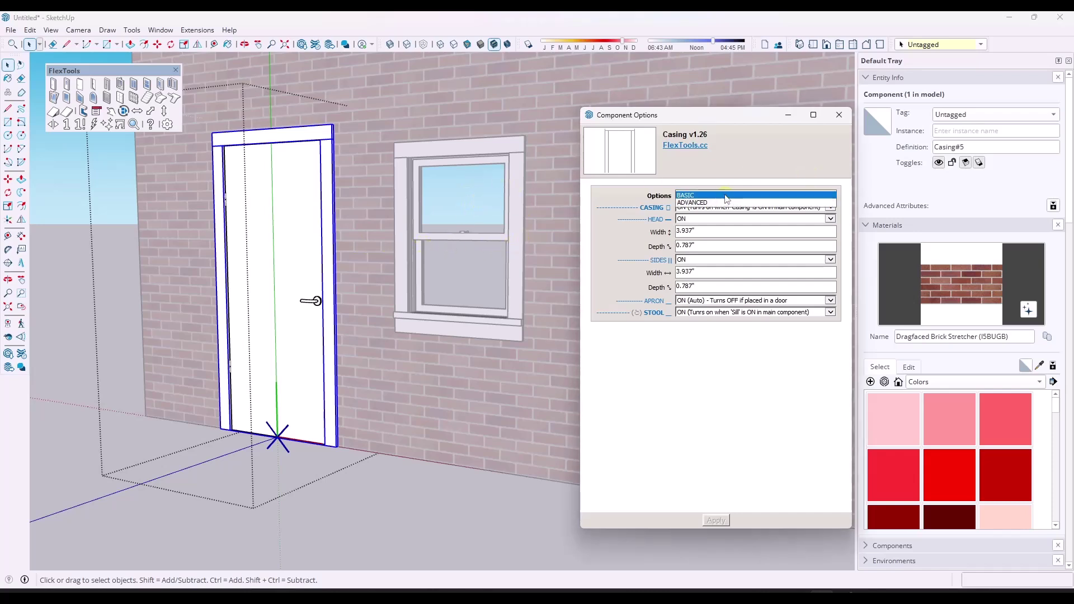
pyautogui.click(621, 199)
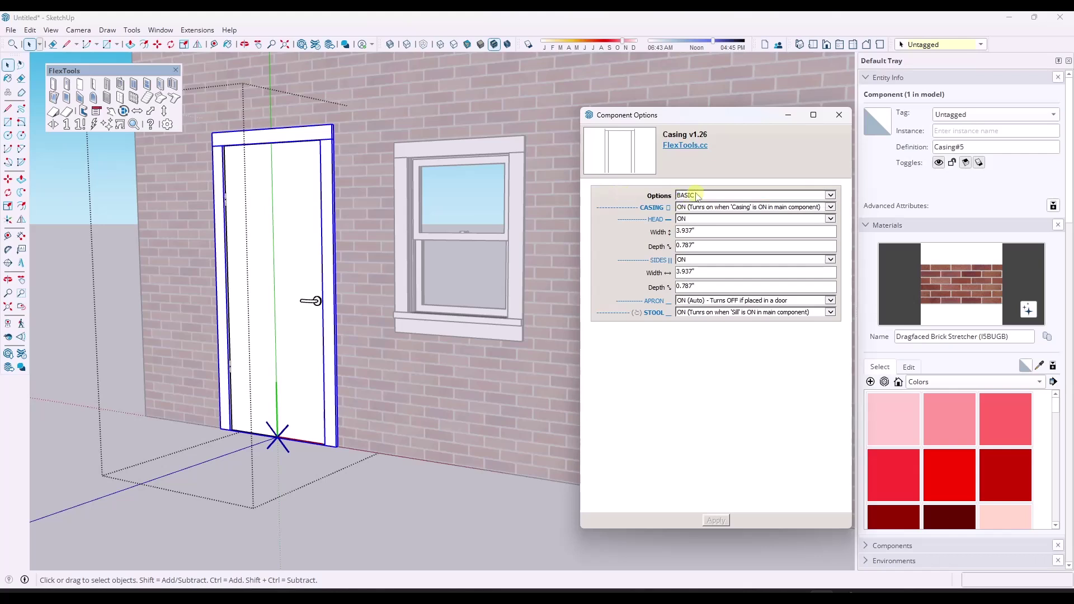
pyautogui.click(697, 197)
pyautogui.click(694, 206)
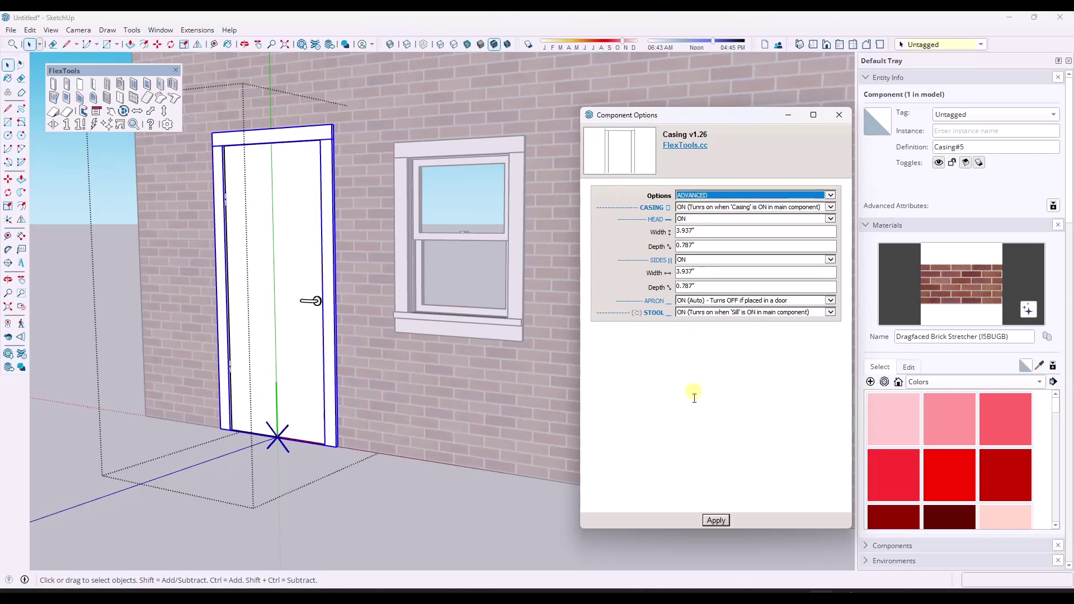
pyautogui.click(716, 520)
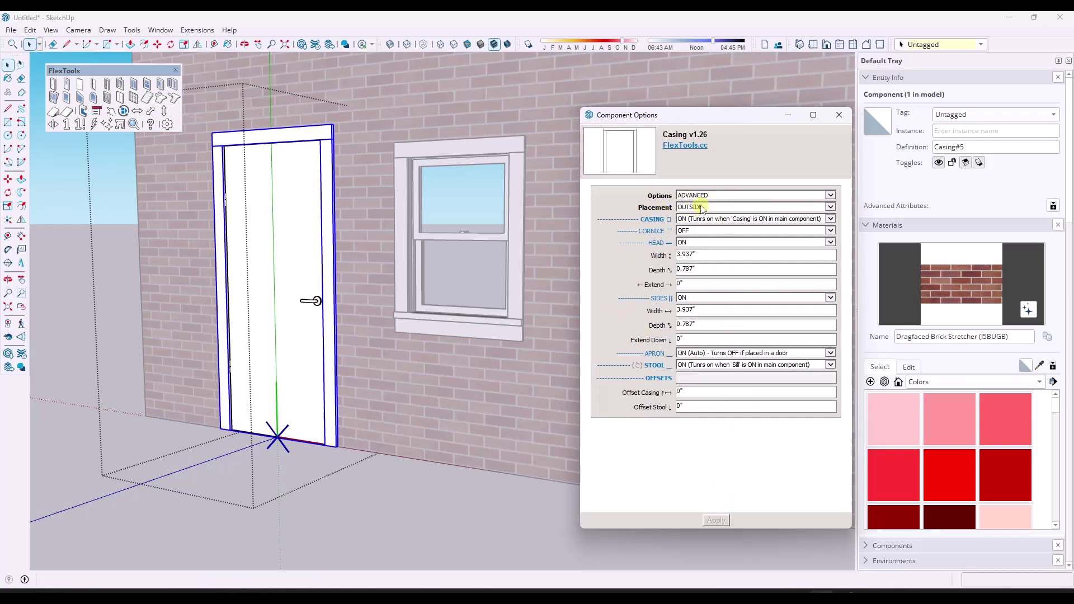
# - Keep the casing placement at OUTSIDE, turn the cornice ON, and apply the change
pyautogui.click(703, 208)
pyautogui.click(702, 208)
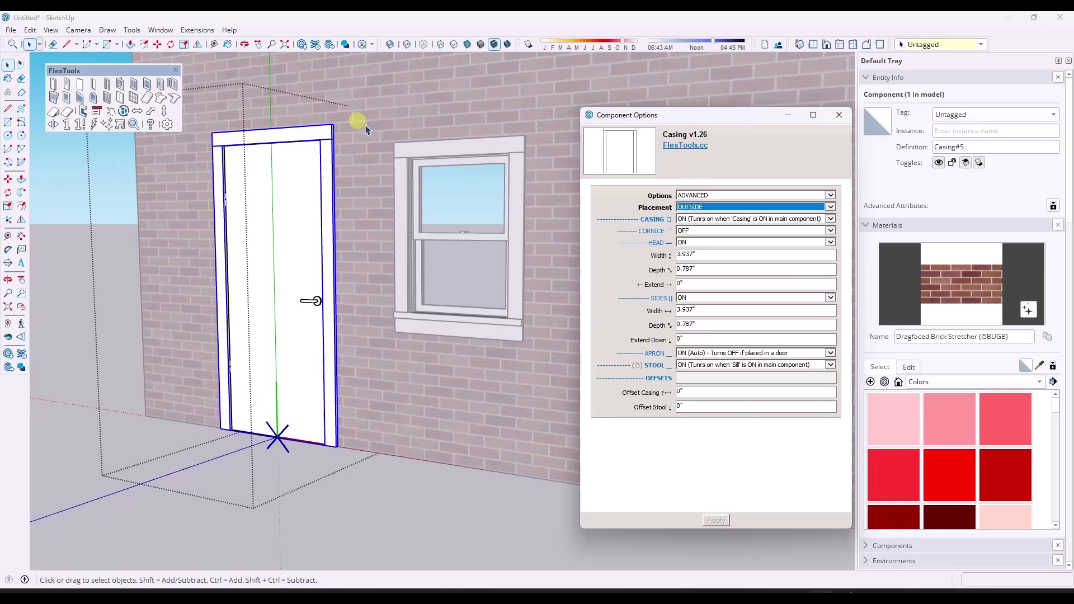
pyautogui.click(686, 219)
pyautogui.click(683, 223)
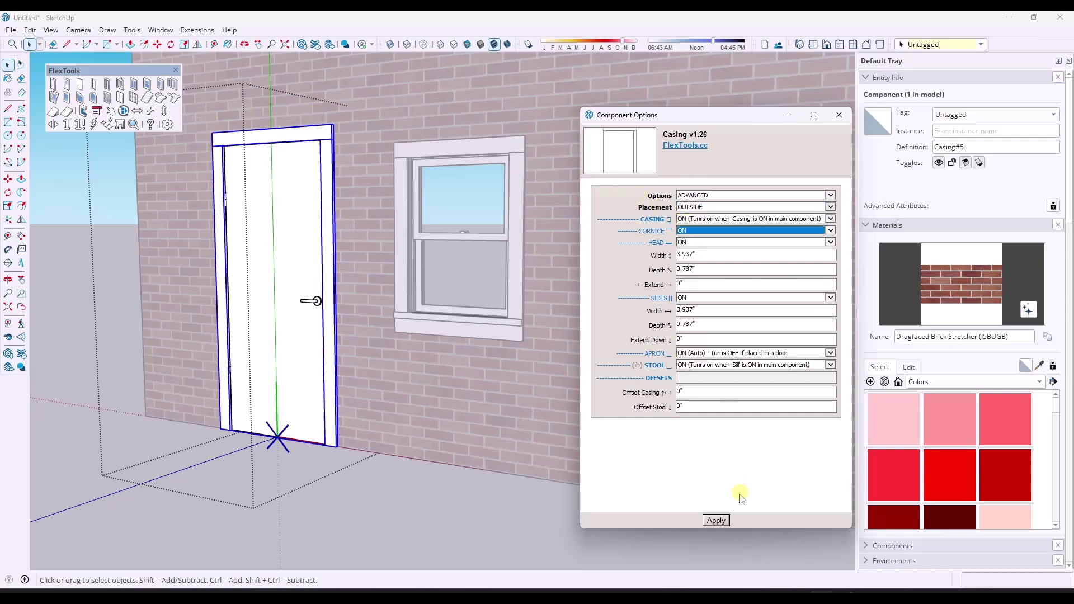
pyautogui.click(715, 520)
# - Set the cornice width to 6" and its depth to 4"
pyautogui.scroll(5, 377, 132)
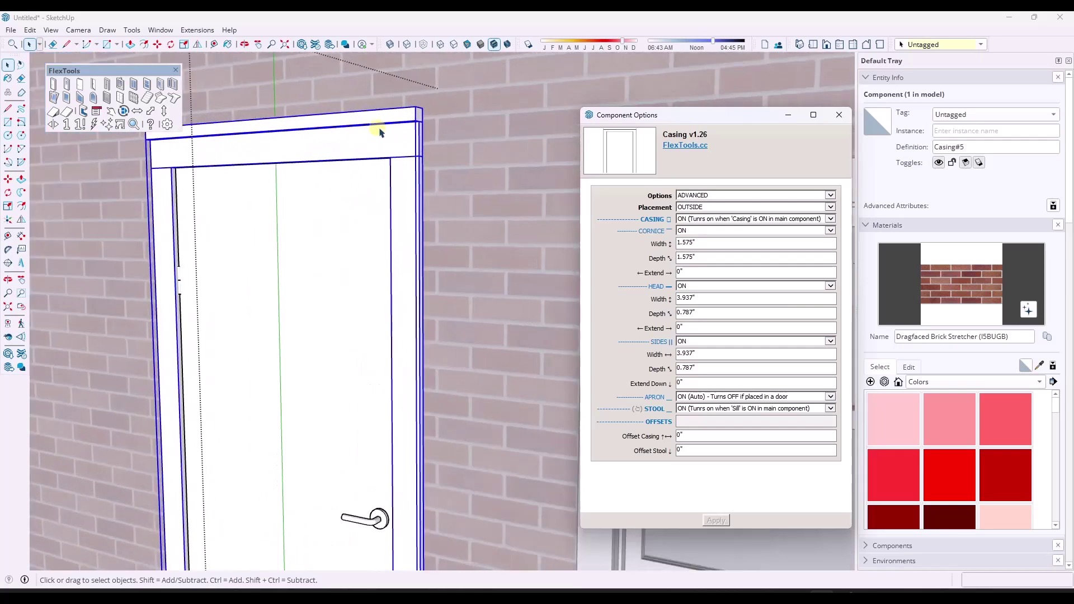
pyautogui.scroll(-4, 395, 139)
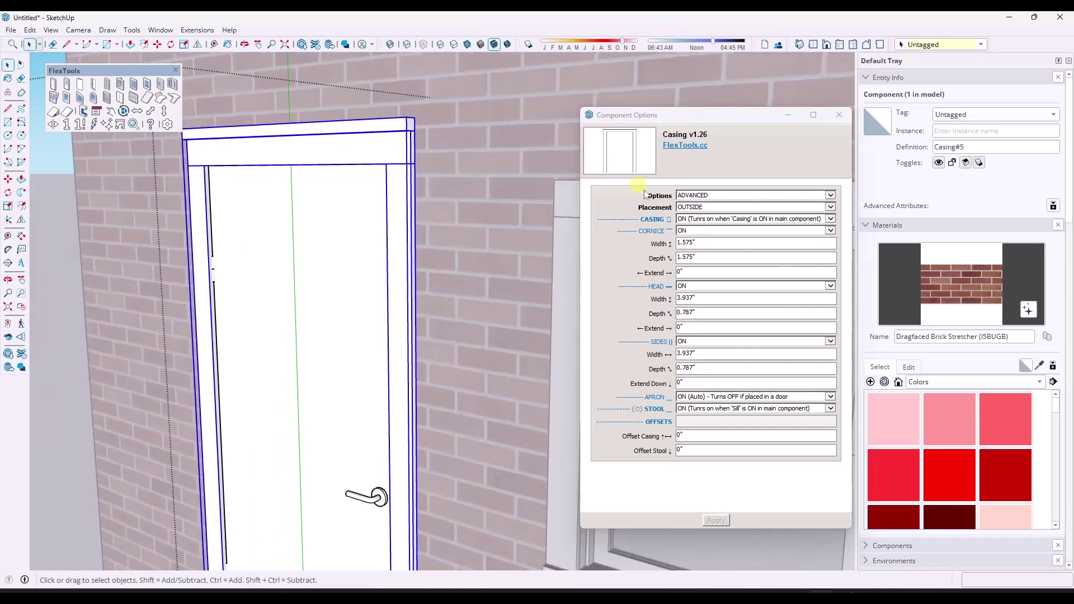
pyautogui.click(710, 241)
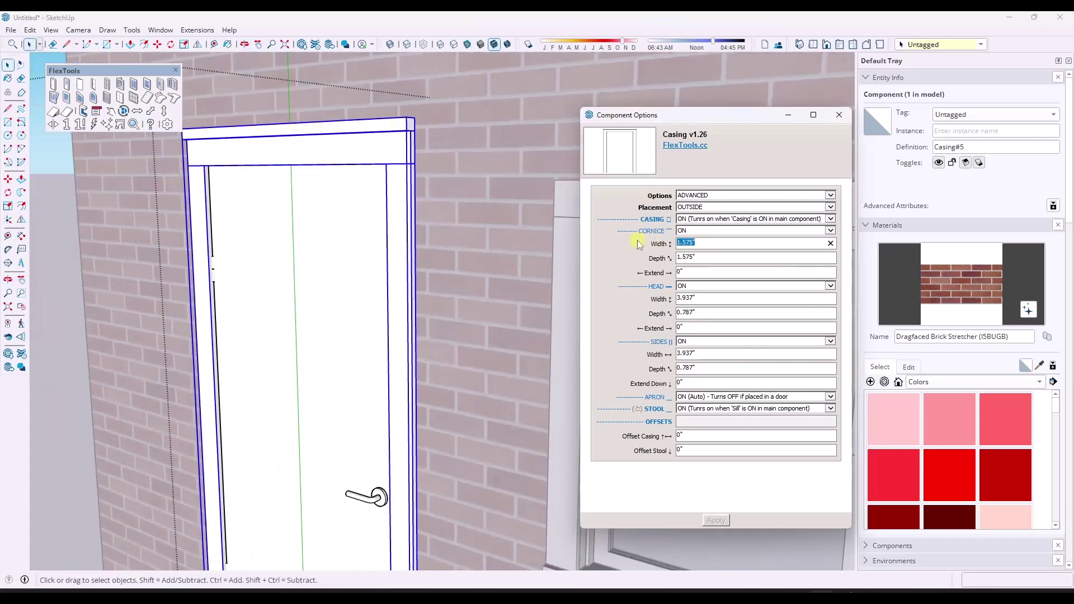
pyautogui.write('6')
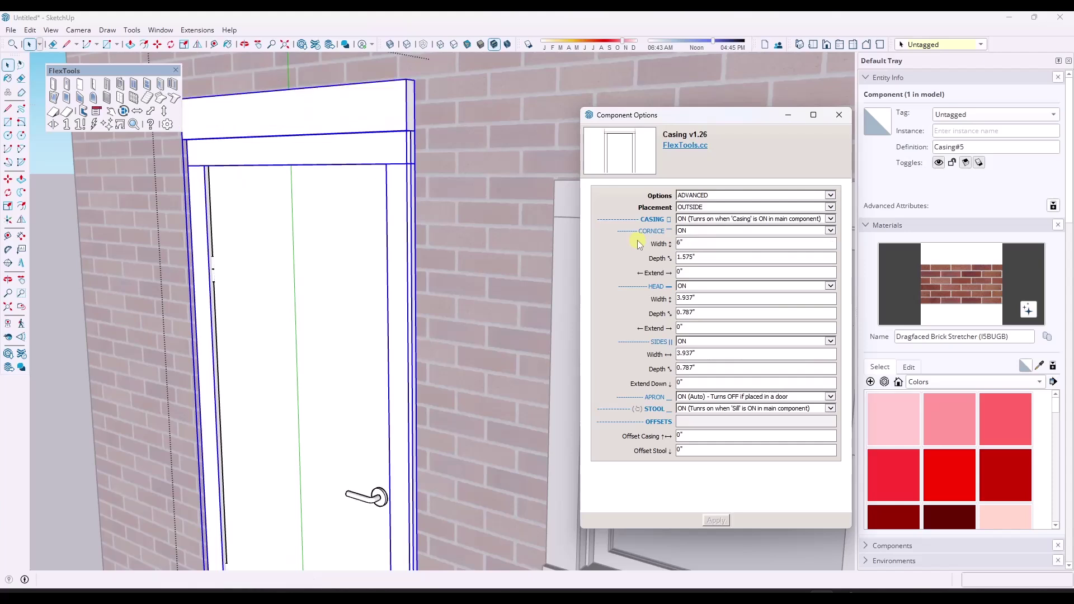
pyautogui.press('Tab')
pyautogui.write('4')
pyautogui.press('Return')
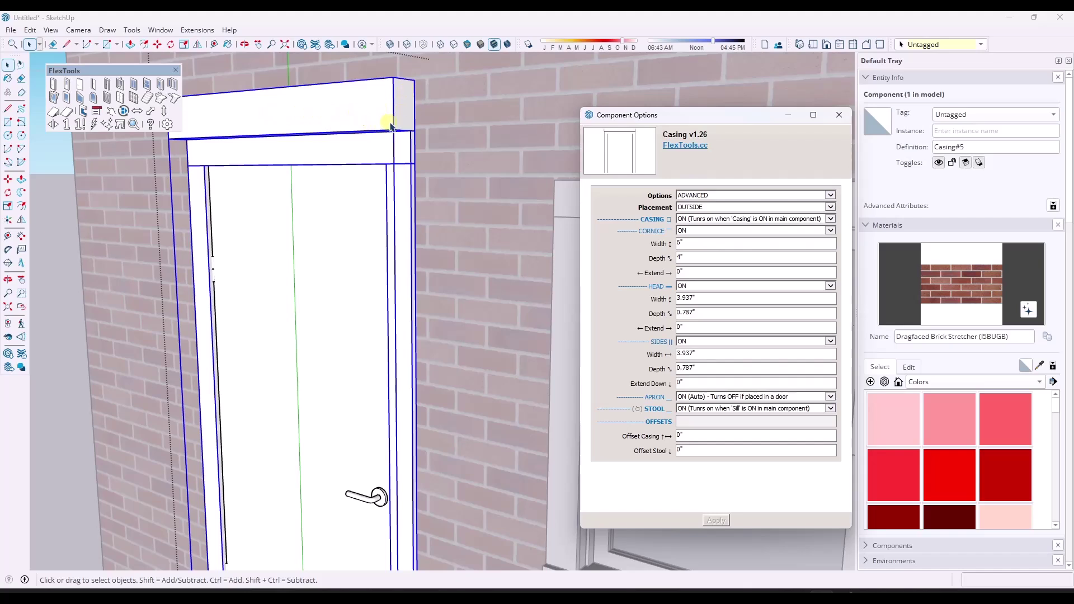
# - Set the cornice's Extend value to 4" and inspect the whole door casing
pyautogui.scroll(-2, 478, 151)
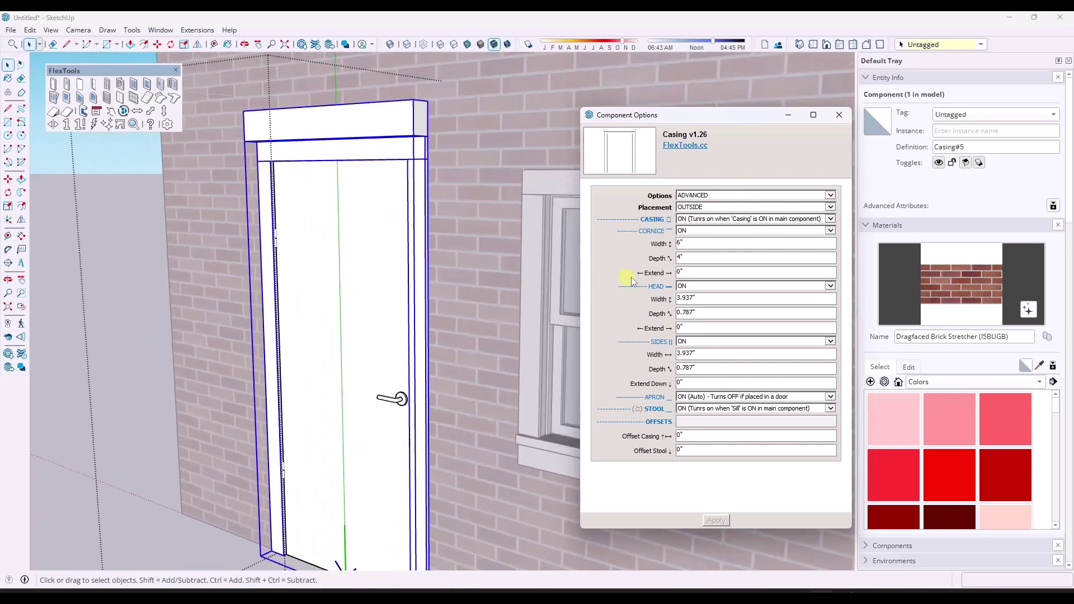
pyautogui.click(682, 273)
pyautogui.write('4')
pyautogui.press('Return')
pyautogui.moveTo(364, 196); pyautogui.dragTo(412, 115, button='middle')
pyautogui.scroll(3, 415, 401)
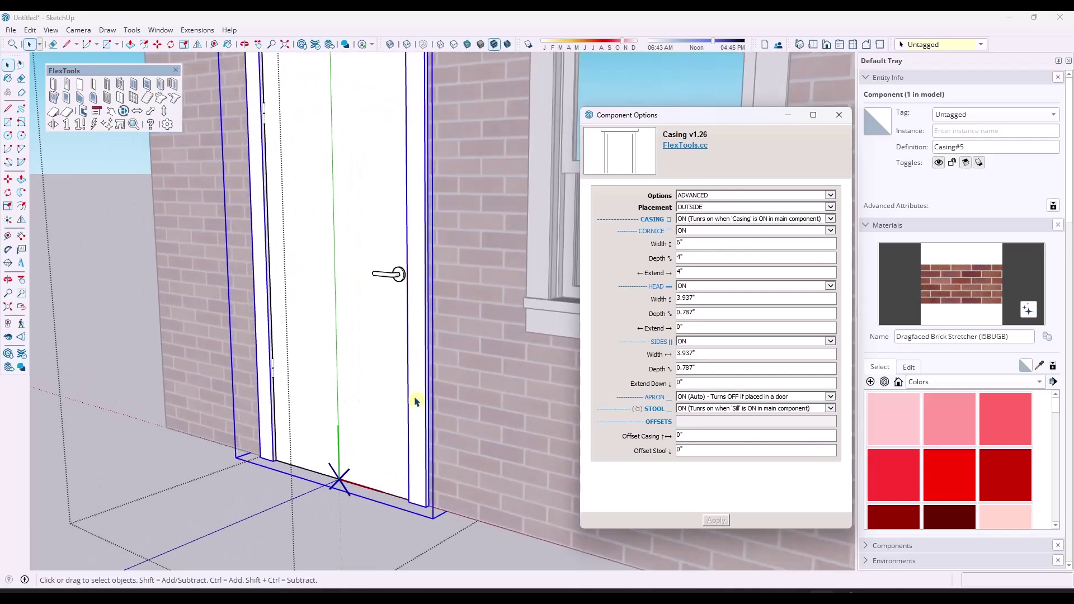
pyautogui.scroll(-4, 385, 291)
pyautogui.scroll(2, 381, 123)
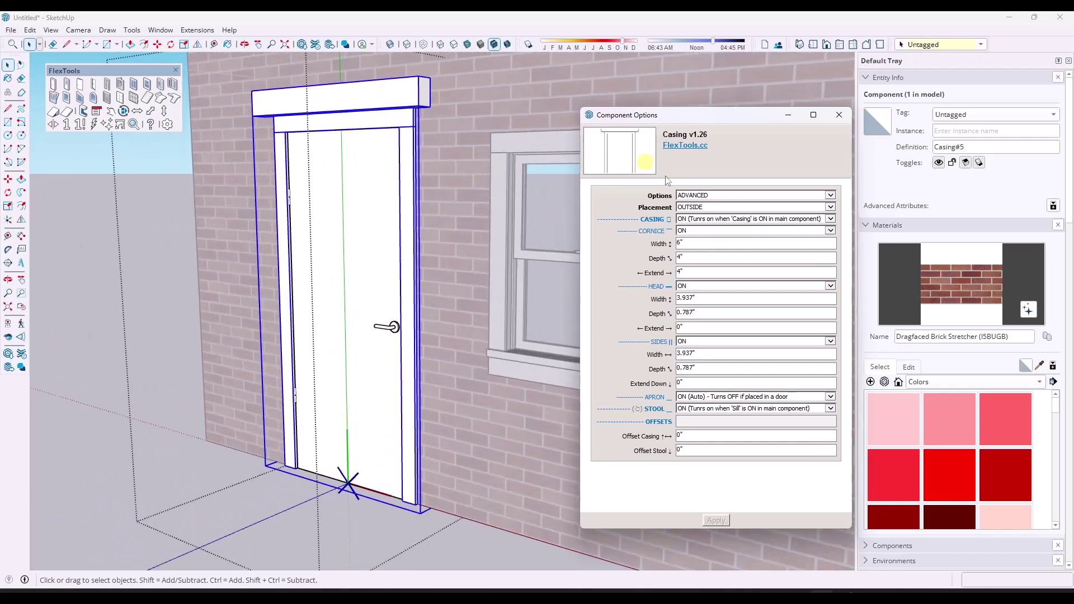
# - Reset the cornice's Extend value to 0"
pyautogui.click(669, 272)
pyautogui.press('BackSpace')
pyautogui.write('0')
pyautogui.press('Return')
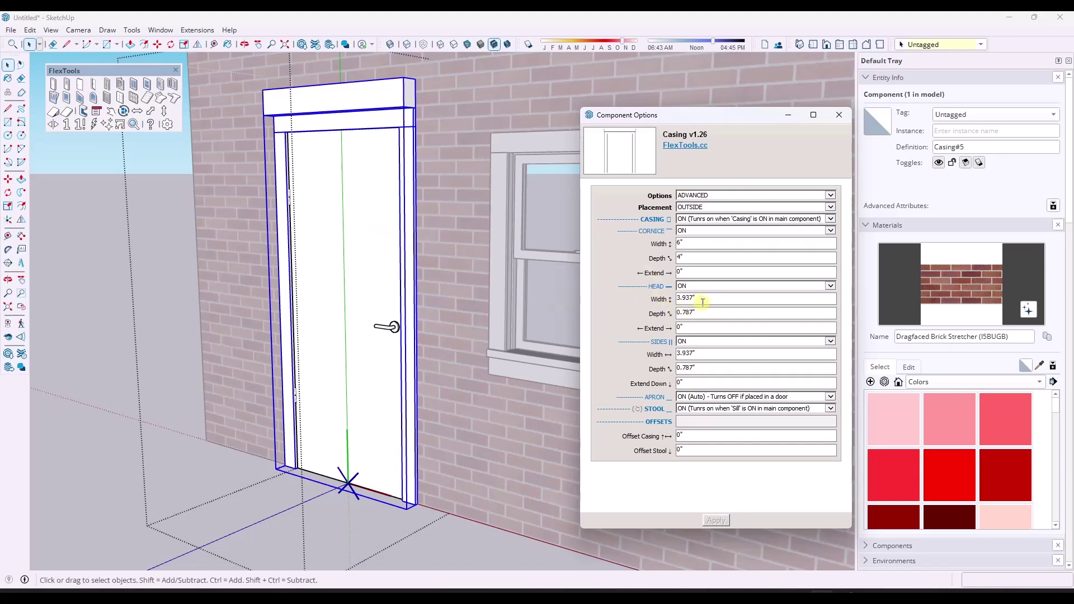
# - Set the casing's head width and sides width to 6" each
pyautogui.moveTo(704, 300); pyautogui.dragTo(634, 302)
pyautogui.write('6"')
pyautogui.press('Return')
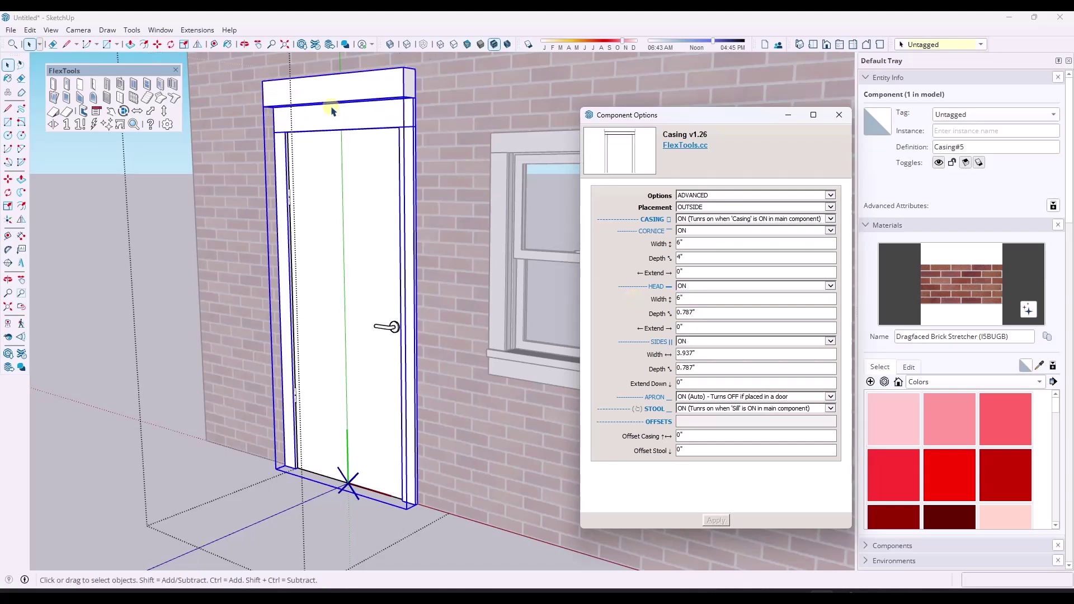
pyautogui.moveTo(702, 354); pyautogui.dragTo(627, 356)
pyautogui.write('6"')
pyautogui.press('Return')
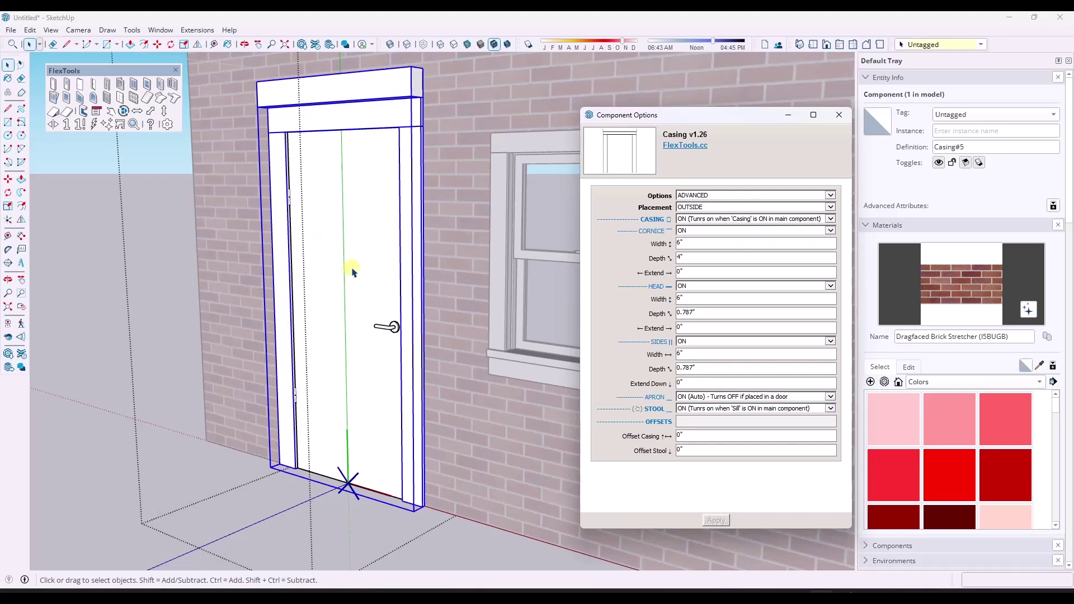
# - Set the casing's sides width and head width to 3.5" each
pyautogui.moveTo(708, 354); pyautogui.dragTo(643, 355)
pyautogui.write('3.5')
pyautogui.press('Return')
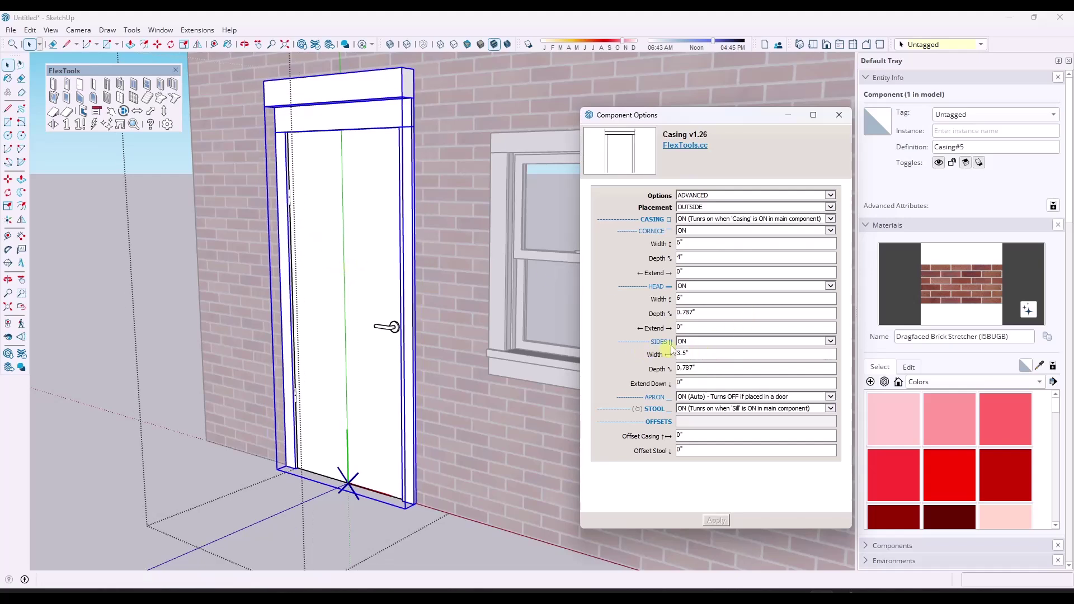
pyautogui.doubleClick(696, 301)
pyautogui.write('3.5')
pyautogui.press('Return')
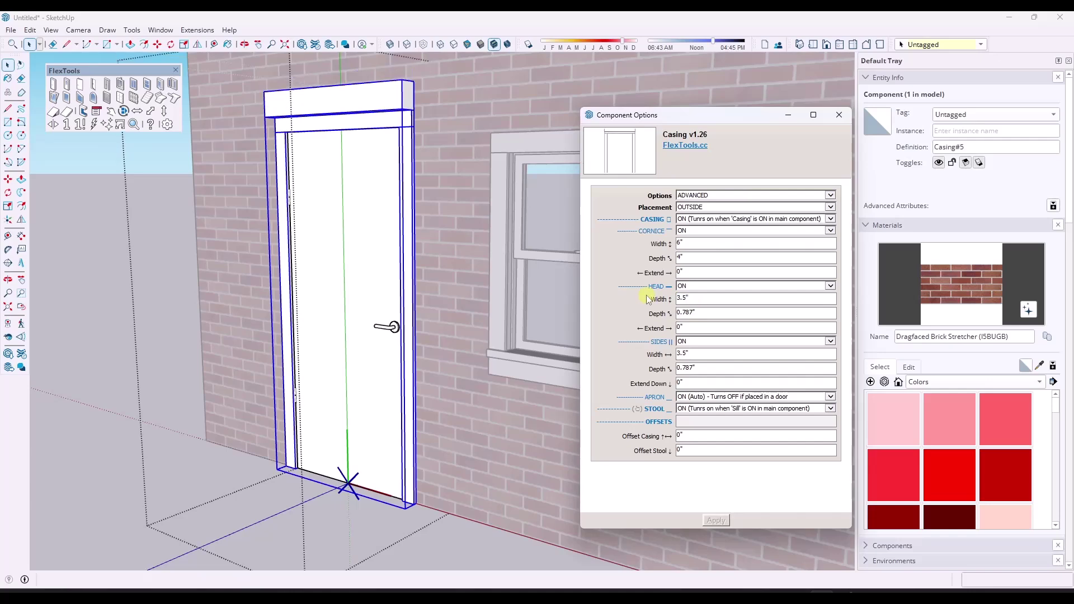
# - Set Offset Casing to 2" and inspect the gap around the door frame
pyautogui.moveTo(289, 92); pyautogui.dragTo(354, 286, button='middle')
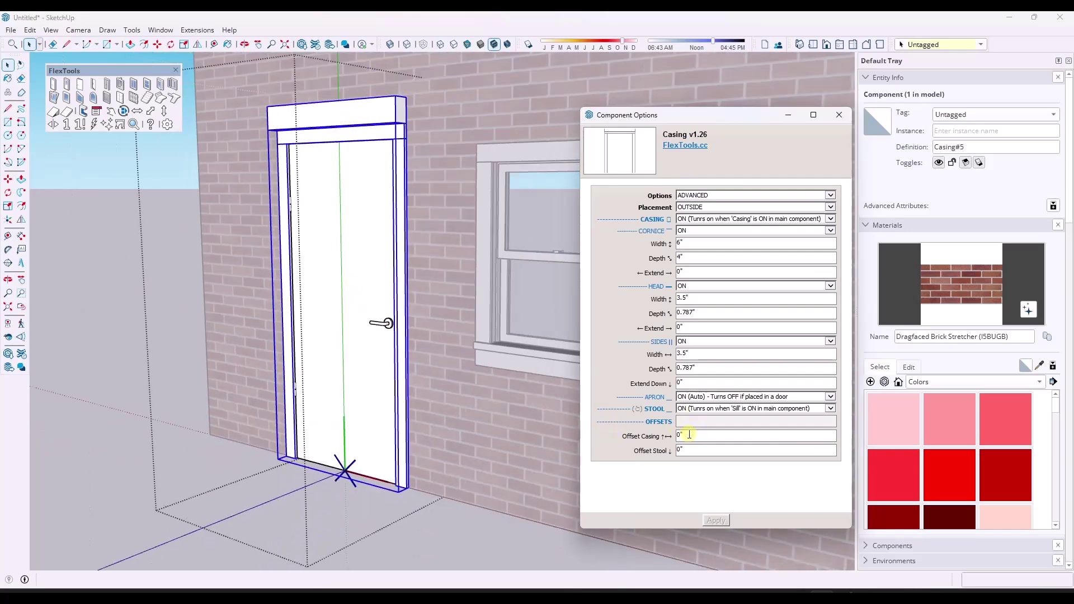
pyautogui.click(689, 435)
pyautogui.write('2')
pyautogui.press('Return')
pyautogui.moveTo(420, 429); pyautogui.dragTo(575, 225, button='middle')
pyautogui.scroll(3, 373, 163)
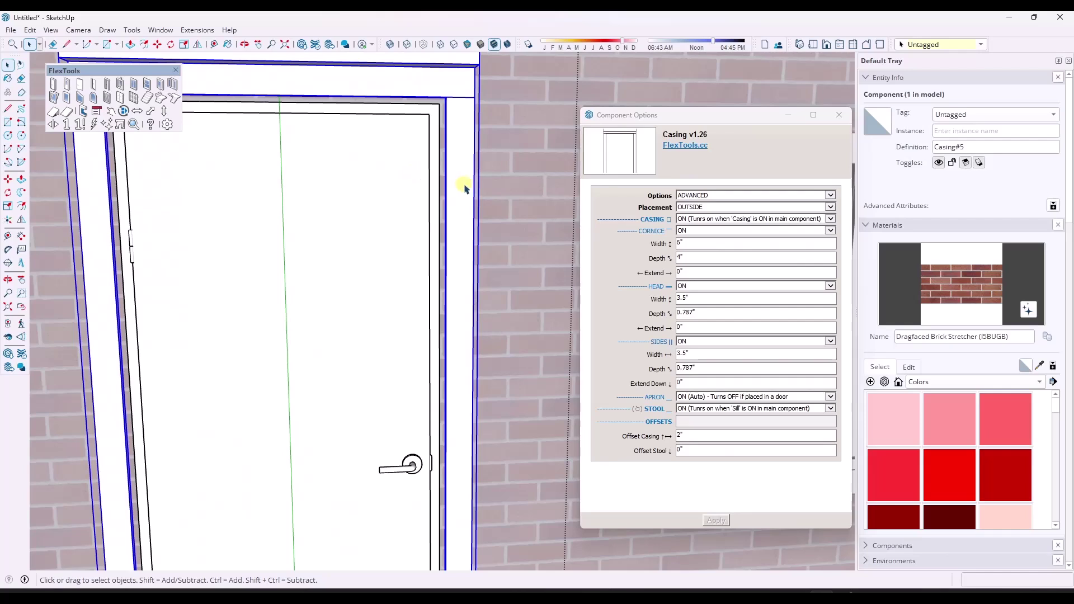
# - Reset Offset Casing to 0"
pyautogui.click(678, 436)
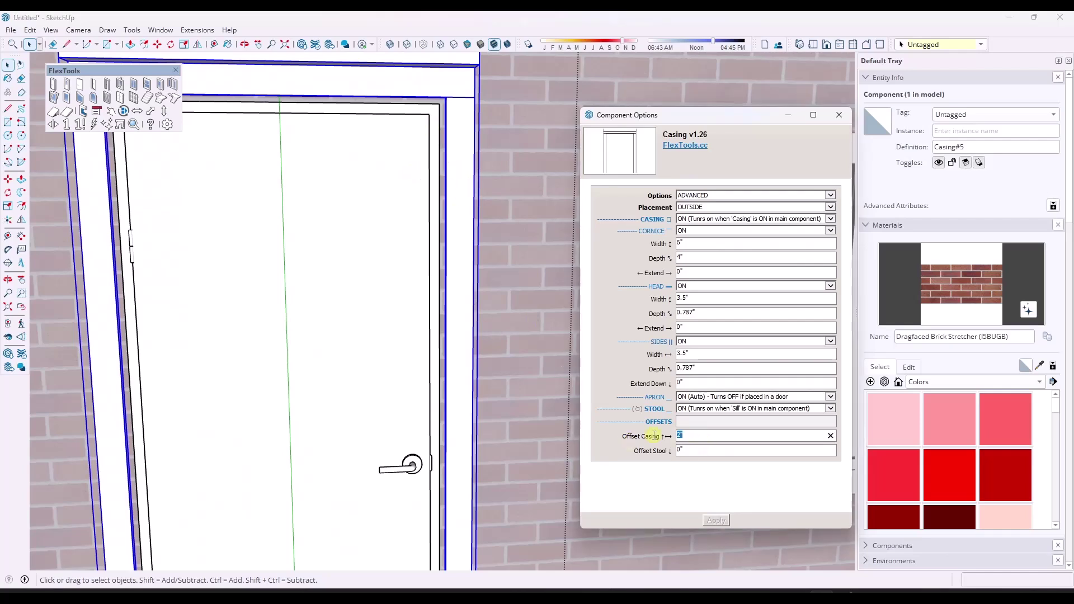
pyautogui.write('0')
pyautogui.press('Return')
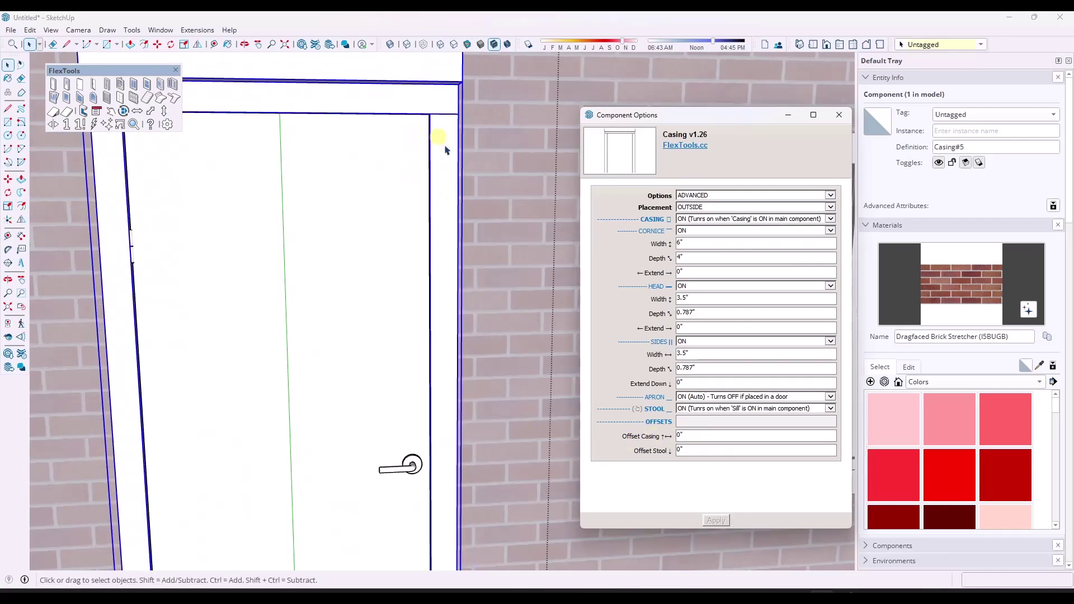
# - Set Offset Casing to 1.5" and inspect the casing's inner edge against the door frame
pyautogui.click(641, 432)
pyautogui.write('1.5')
pyautogui.press('Return')
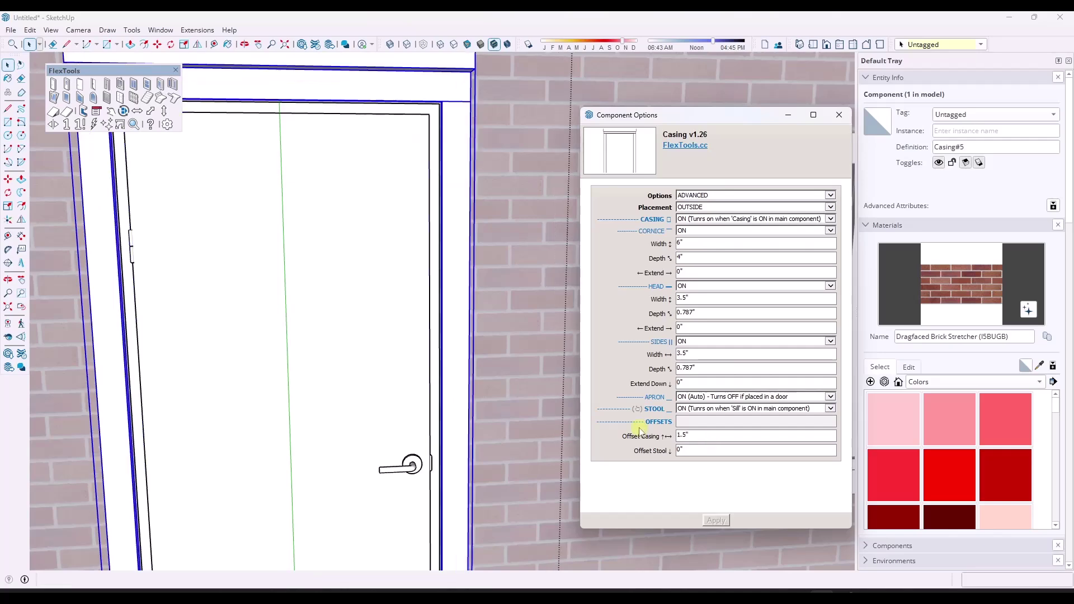
pyautogui.moveTo(410, 175); pyautogui.dragTo(406, 123, button='middle')
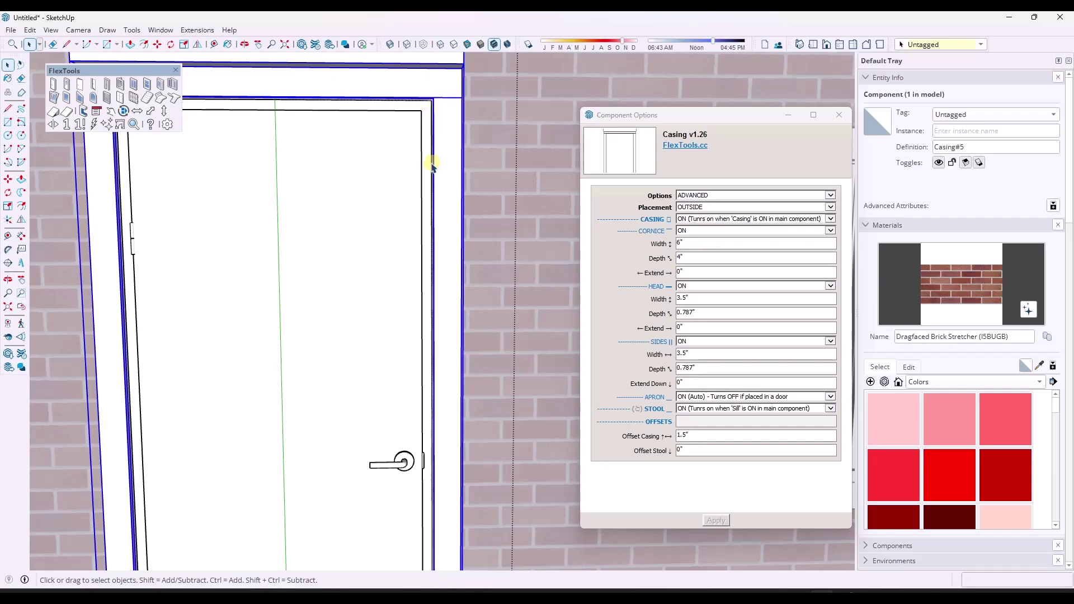
pyautogui.moveTo(432, 163); pyautogui.dragTo(460, 177, button='middle')
pyautogui.scroll(4, 439, 116)
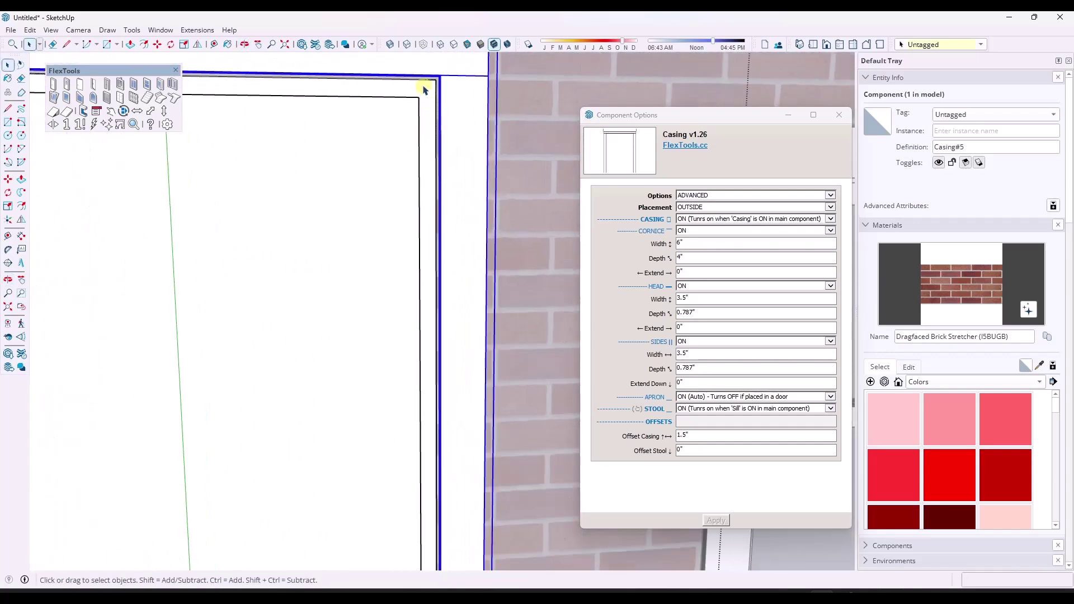
pyautogui.scroll(-5, 453, 350)
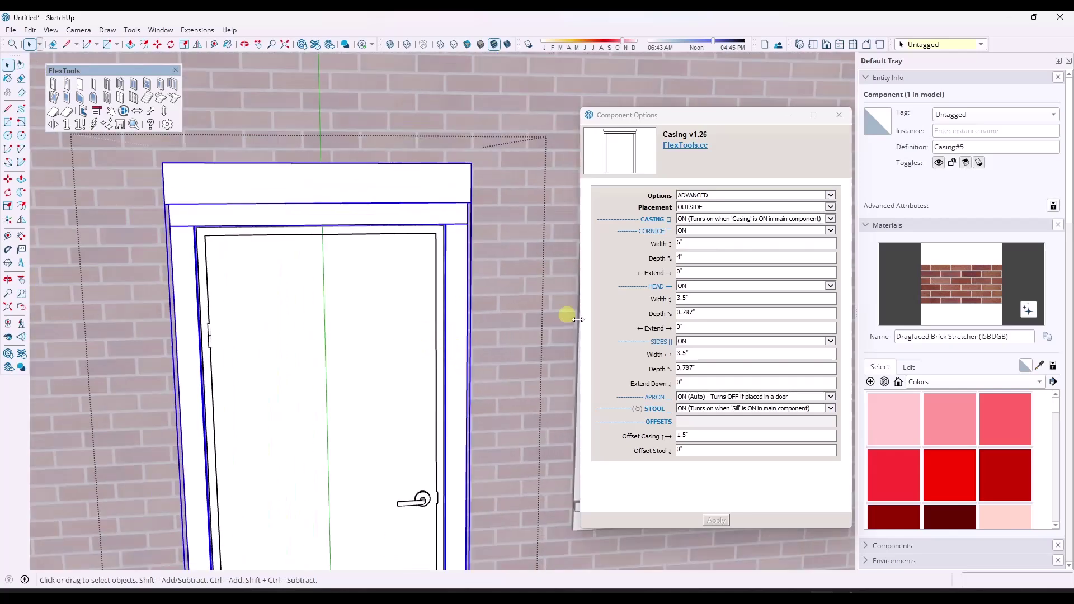
# - Set the door's Offset Casing to 0", leave the door component, and select the double hung window
pyautogui.click(631, 435)
pyautogui.write('0')
pyautogui.press('Return')
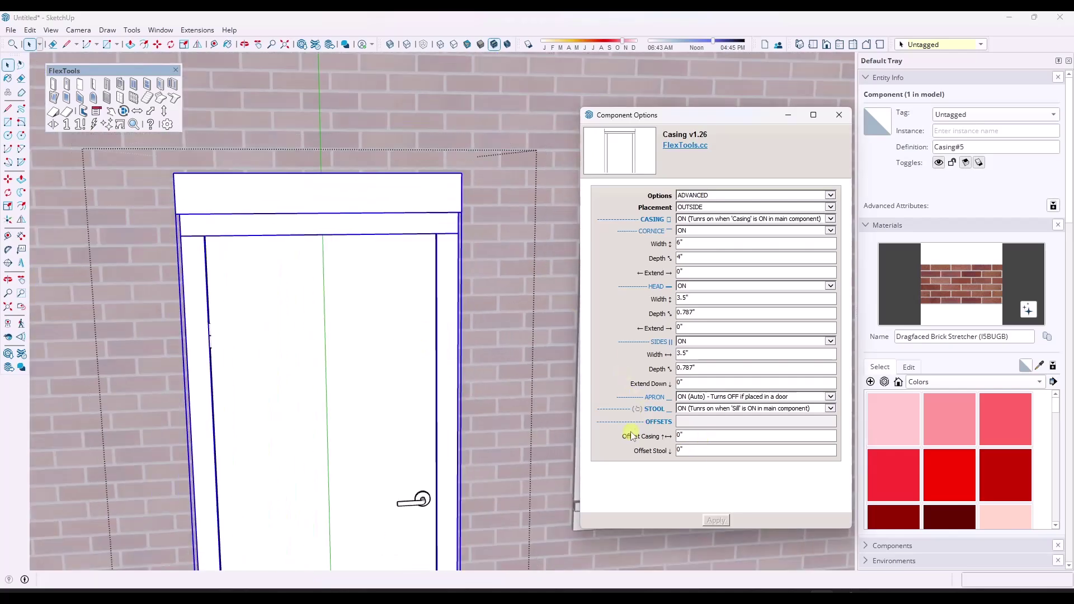
pyautogui.moveTo(252, 336); pyautogui.dragTo(235, 290, button='middle')
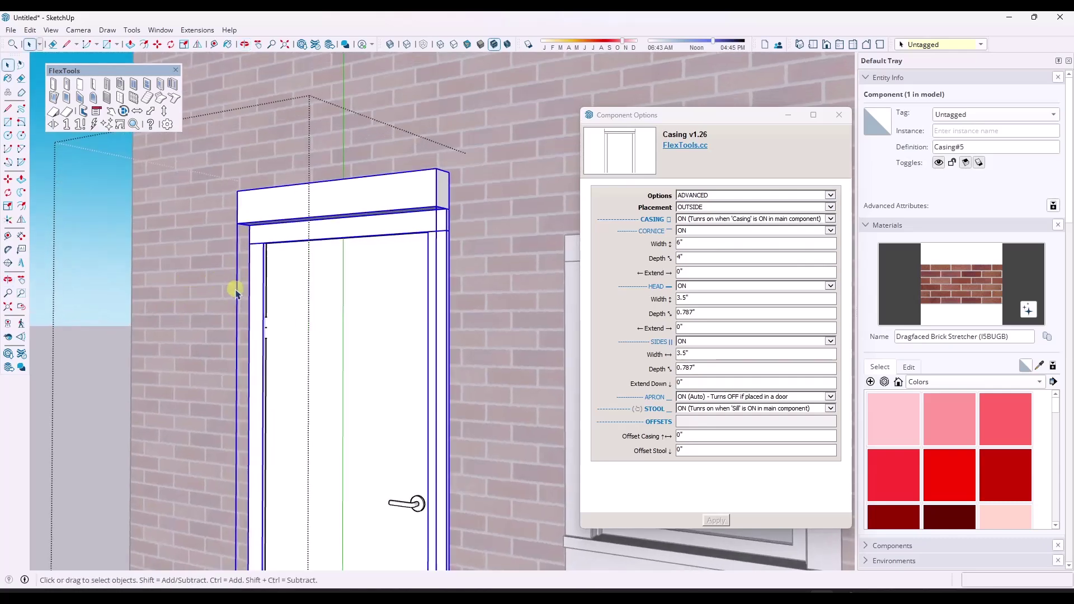
pyautogui.scroll(-5, 246, 308)
pyautogui.scroll(3, 369, 388)
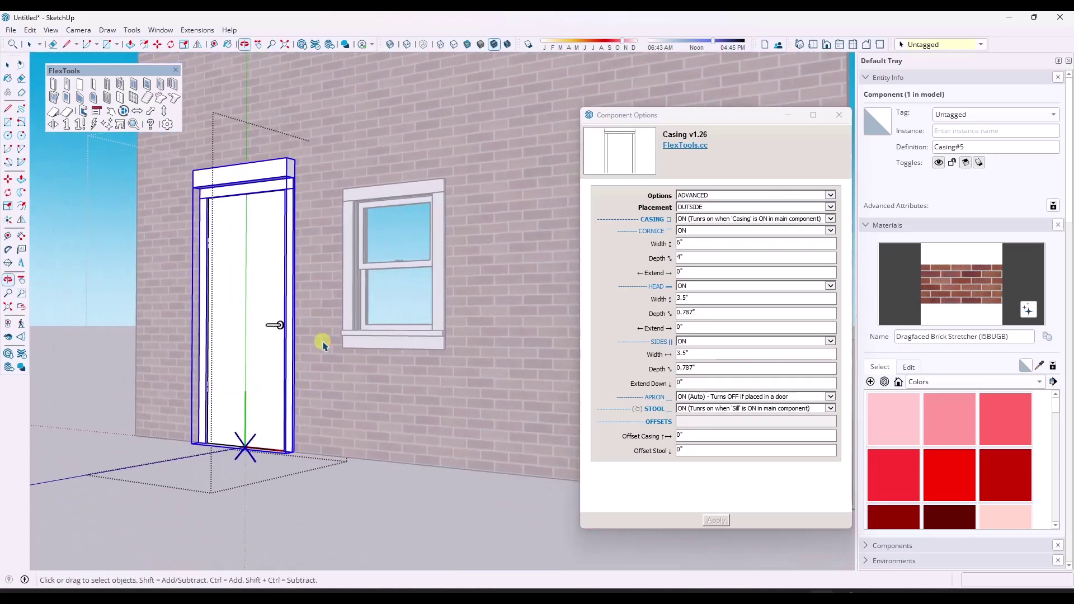
pyautogui.click(372, 355)
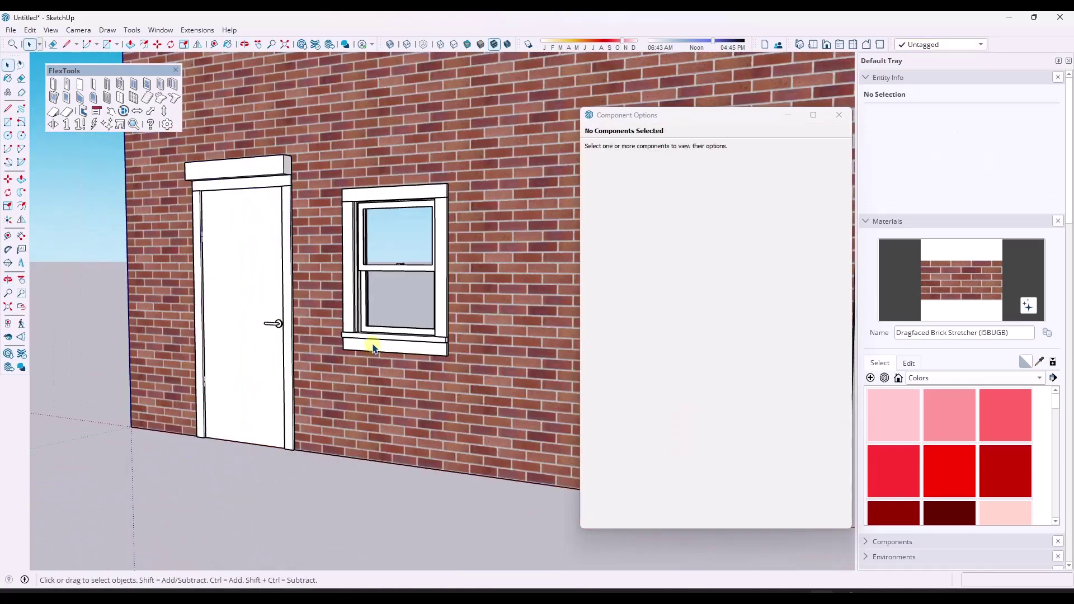
pyautogui.click(373, 357)
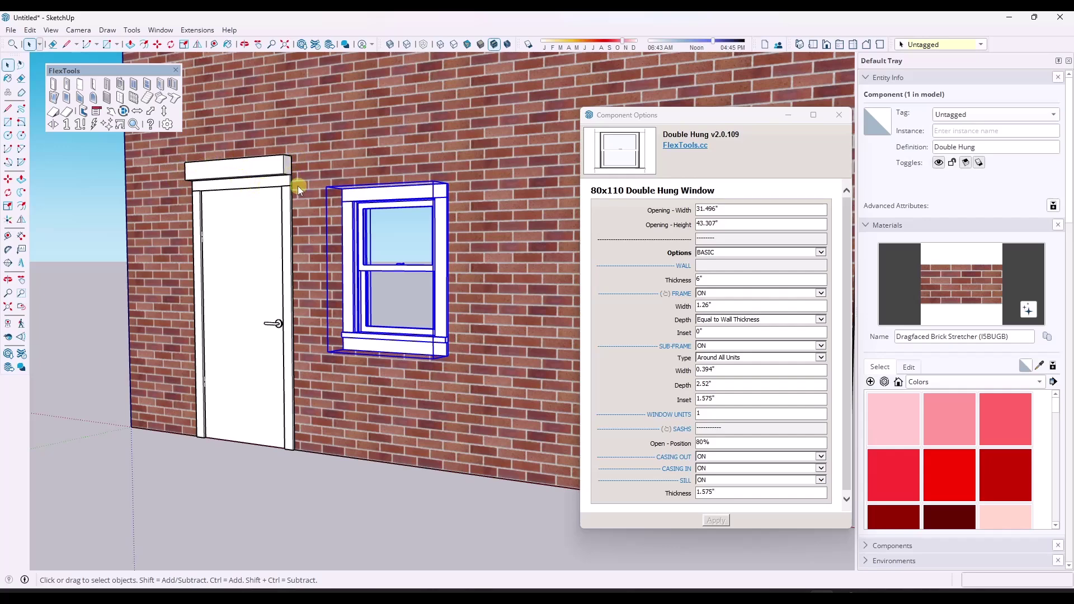
# - Open the door component, select its outside casing, and set the head width to 1.5"
pyautogui.doubleClick(270, 186)
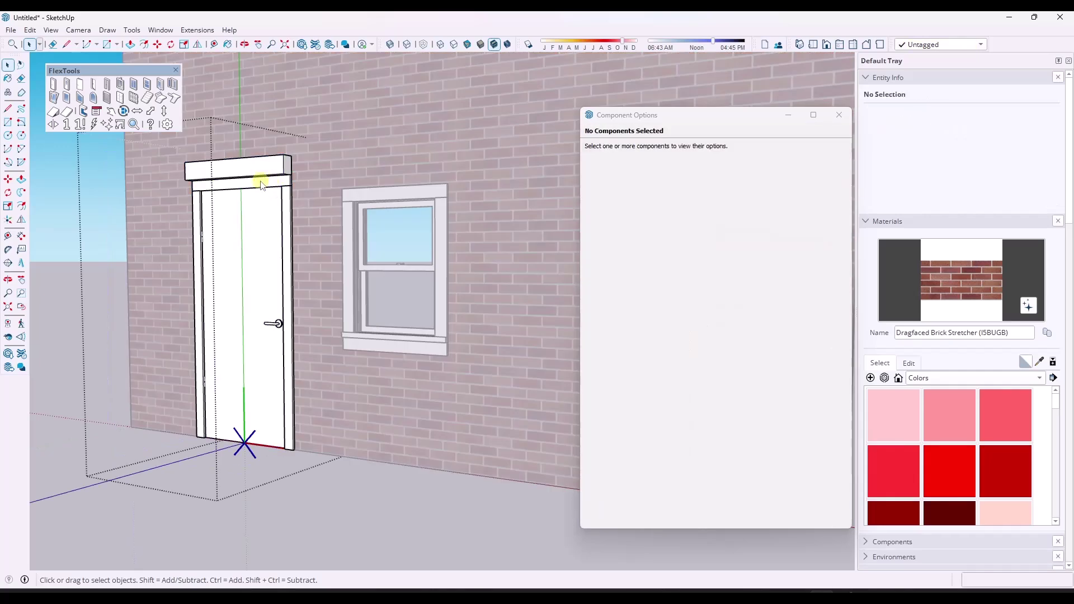
pyautogui.click(265, 185)
pyautogui.scroll(3, 270, 188)
pyautogui.scroll(2, 270, 187)
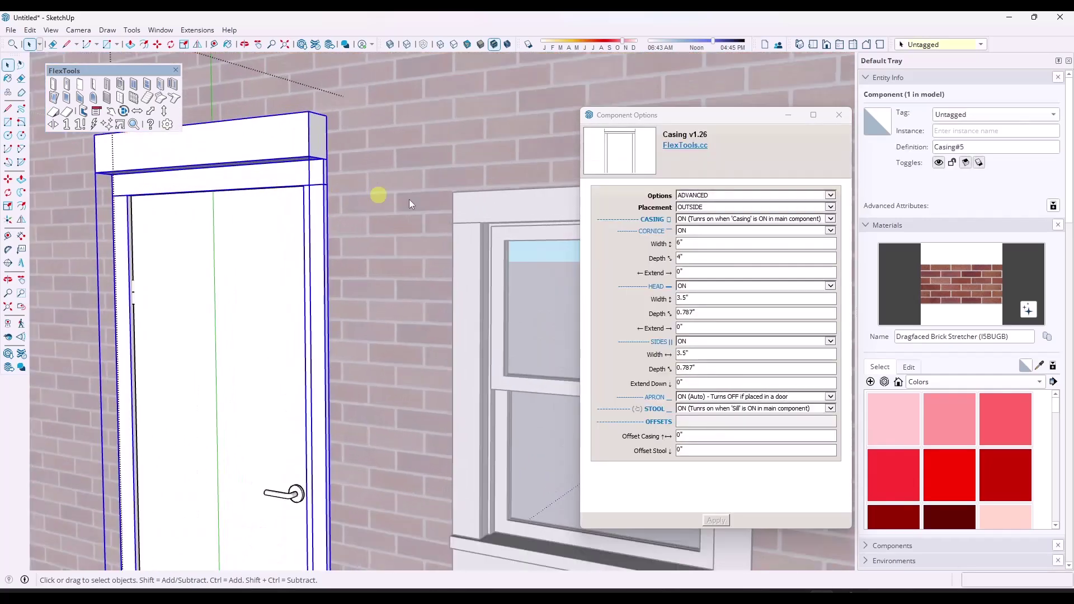
pyautogui.click(693, 298)
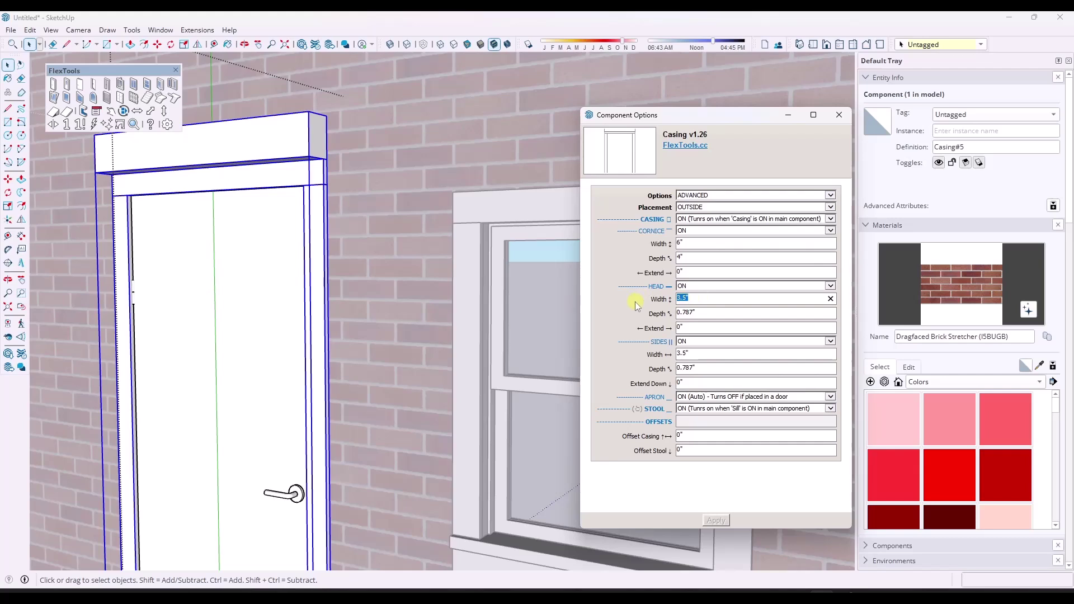
pyautogui.write('1.5')
pyautogui.press('Return')
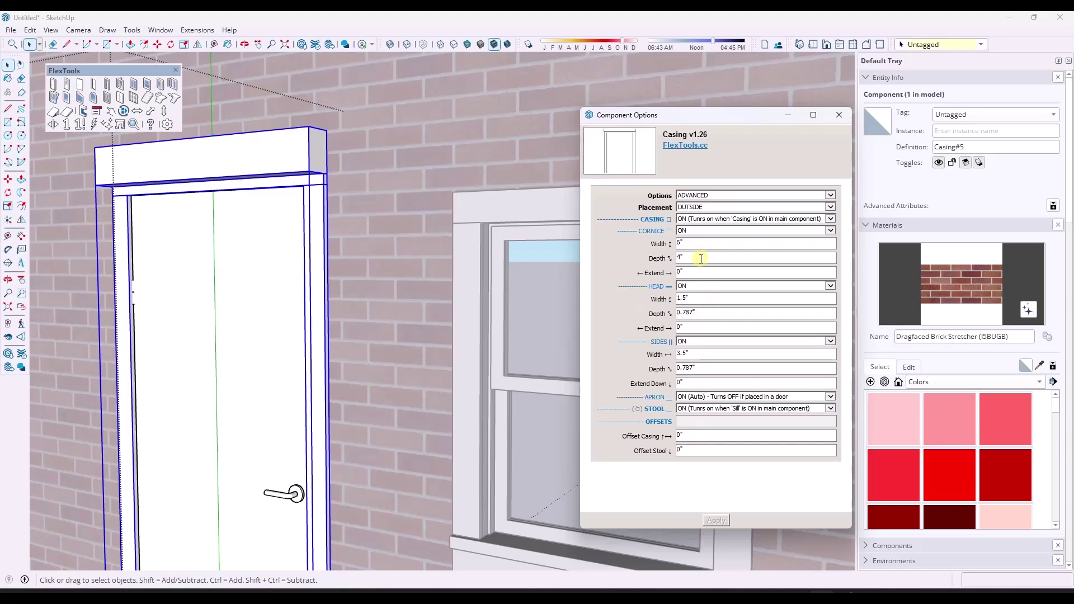
# - Set the door casing's cornice depth to 1.5" and its head depth to 3"
pyautogui.write('1.5')
pyautogui.press('Return')
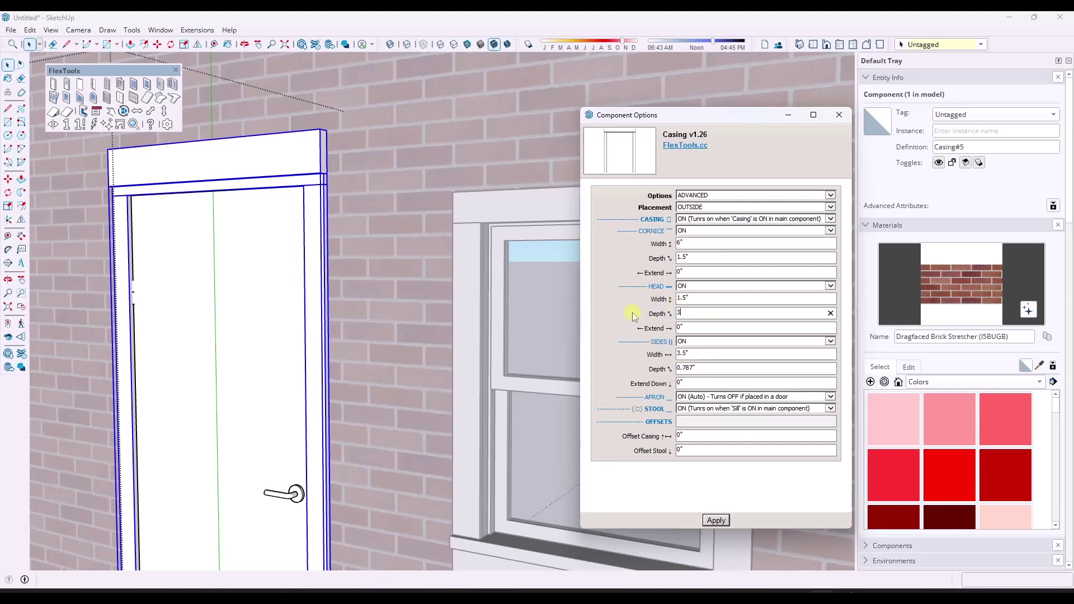
pyautogui.write('3')
pyautogui.press('Return')
pyautogui.moveTo(302, 337); pyautogui.dragTo(234, 306, button='middle')
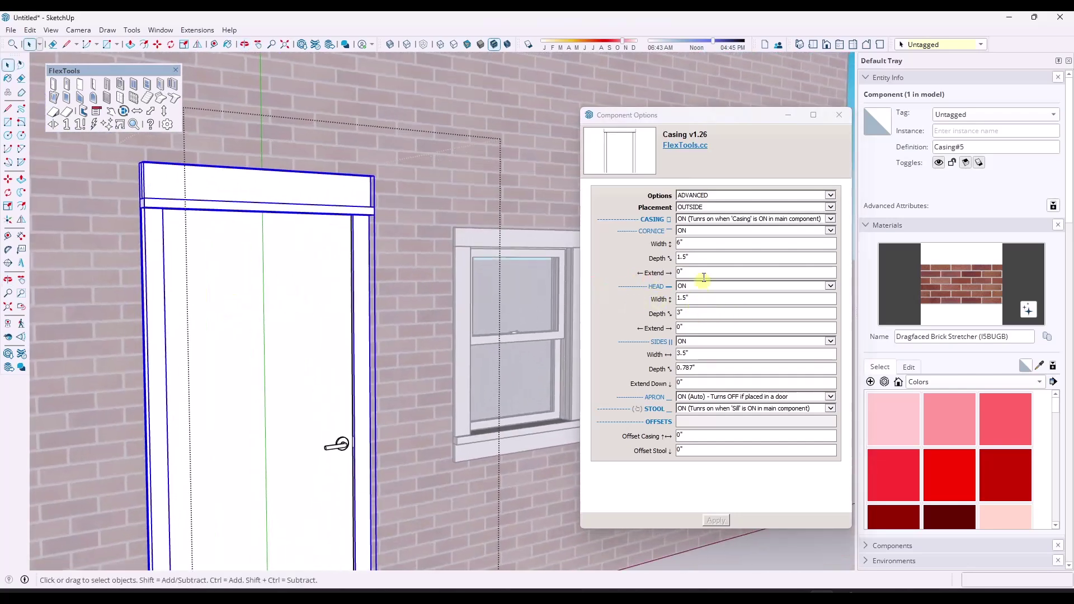
# - Set the door casing's cornice width to 3.5" and deselect the casing
pyautogui.doubleClick(692, 240)
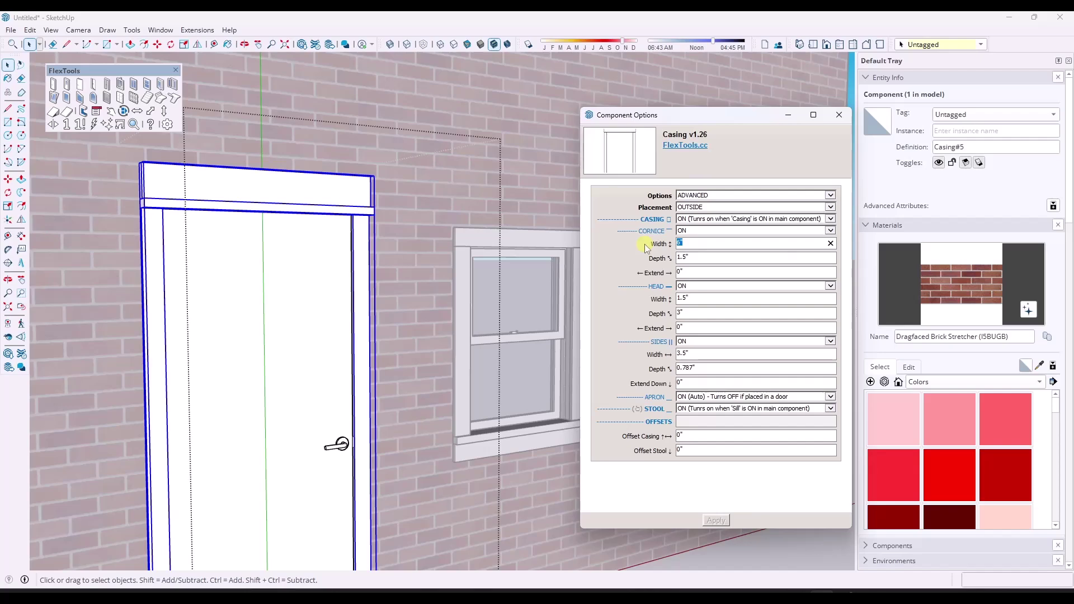
pyautogui.write('3.5')
pyautogui.press('Return')
pyautogui.moveTo(391, 290); pyautogui.dragTo(371, 307, button='middle')
pyautogui.press('Escape')
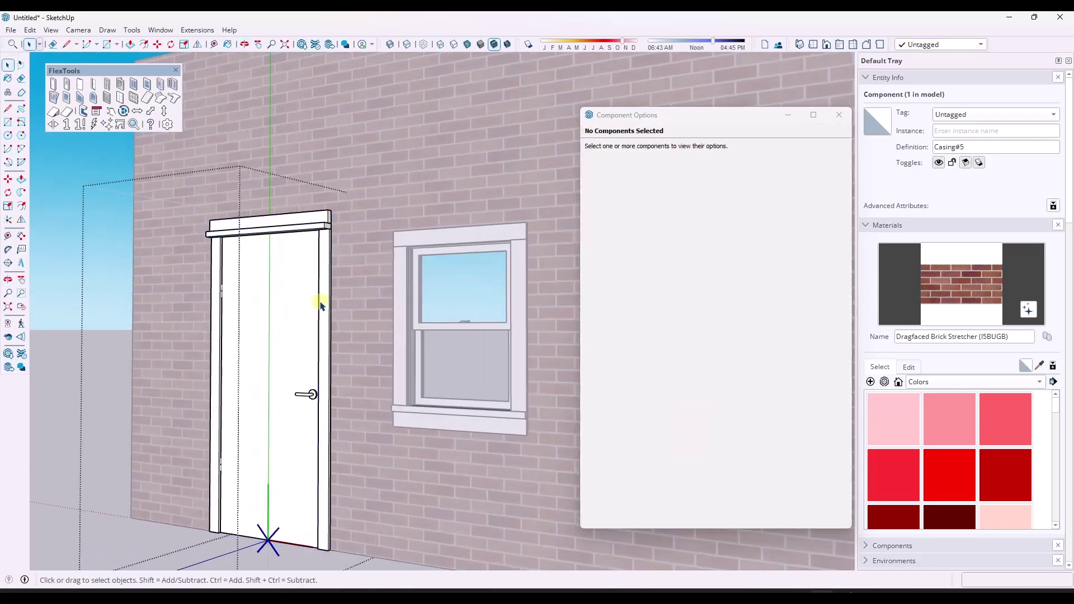
# - Copy the door's customized outside casing and paste it inside the double hung window component
pyautogui.scroll(2, 320, 304)
pyautogui.click(326, 290)
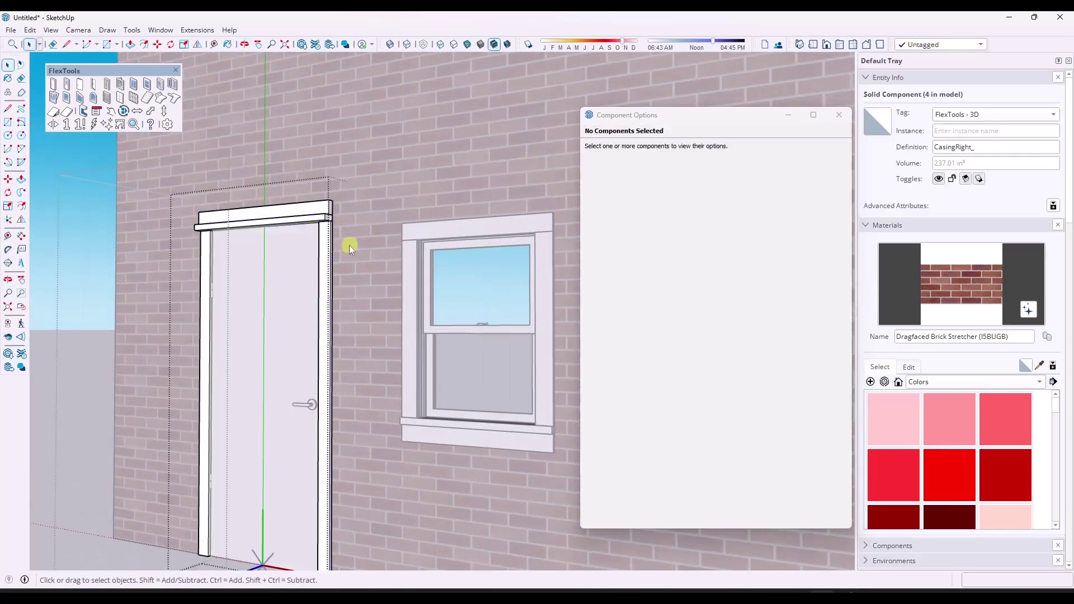
pyautogui.press('Escape')
pyautogui.press('Escape')
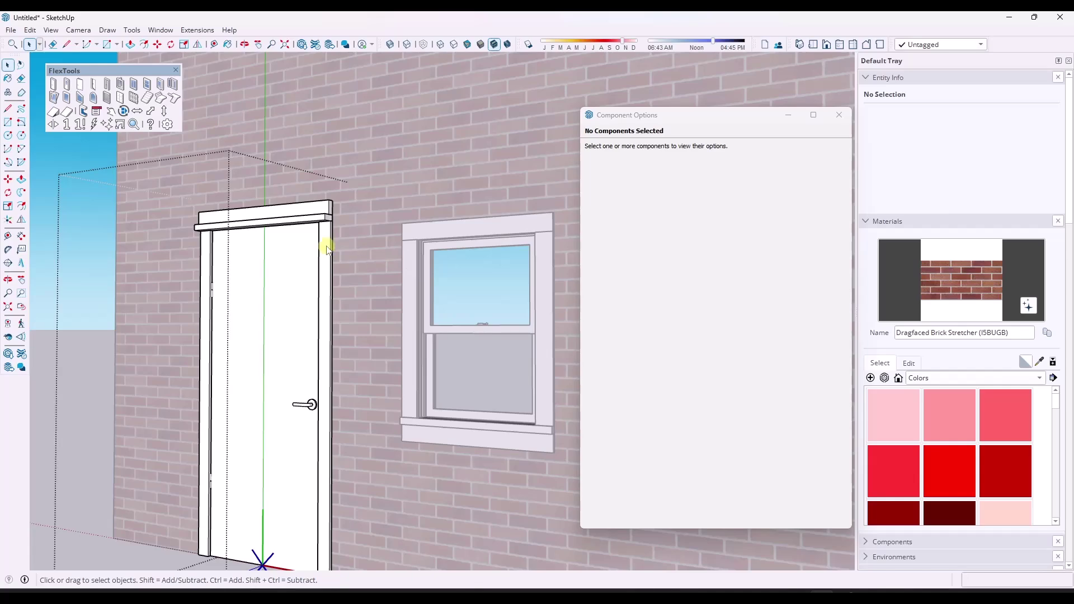
pyautogui.click(327, 249)
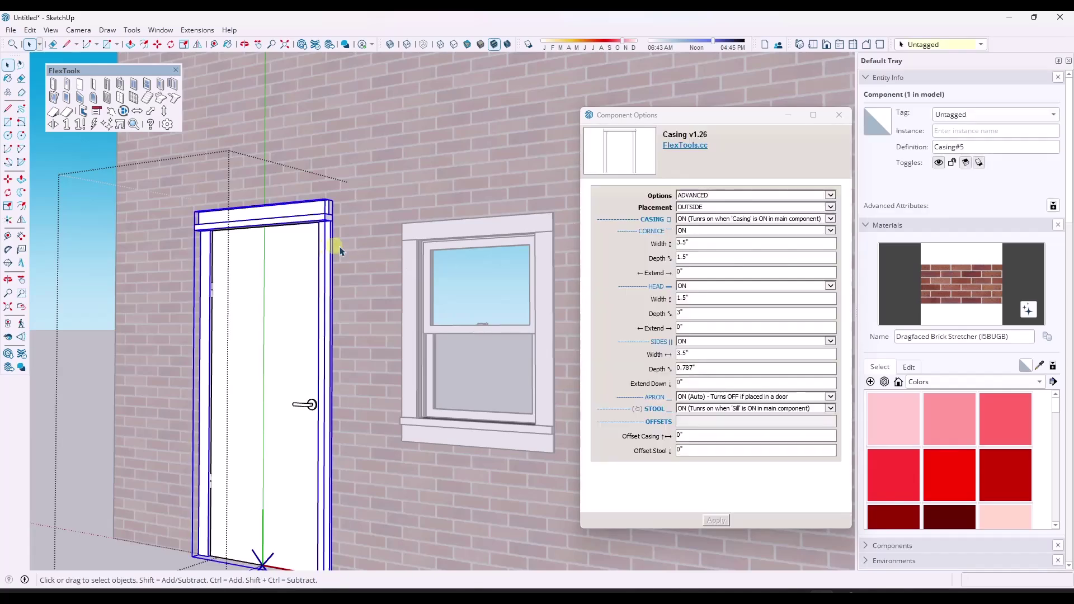
pyautogui.doubleClick(417, 262)
pyautogui.moveTo(523, 259); pyautogui.dragTo(545, 291, button='middle')
pyautogui.click(554, 291)
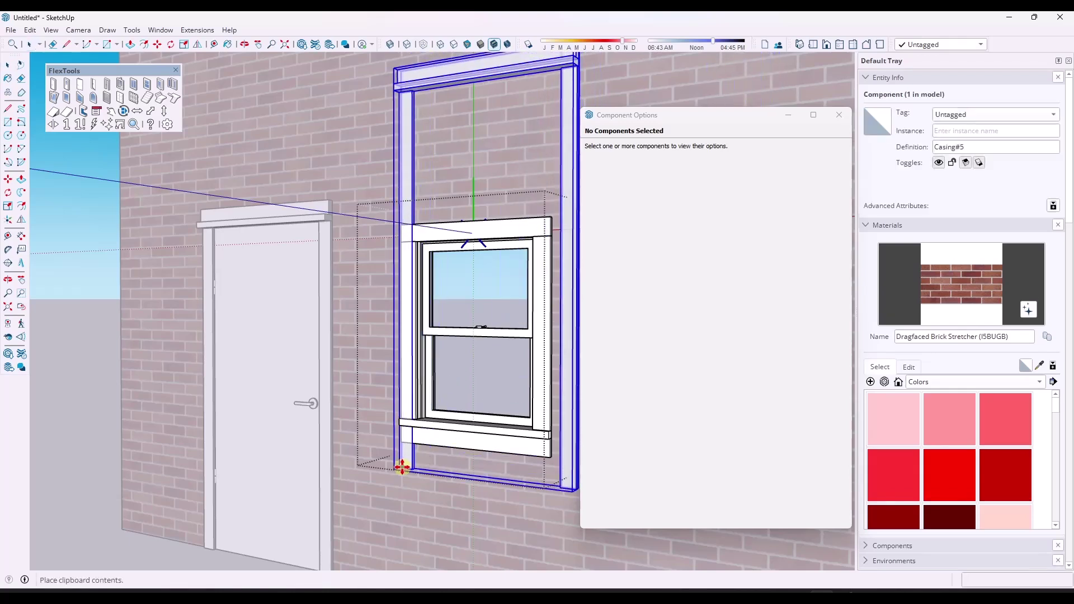
# - Delete the double hung window's original outside casing, keeping the pasted one
pyautogui.press('m')
pyautogui.press('space')
pyautogui.click(544, 246)
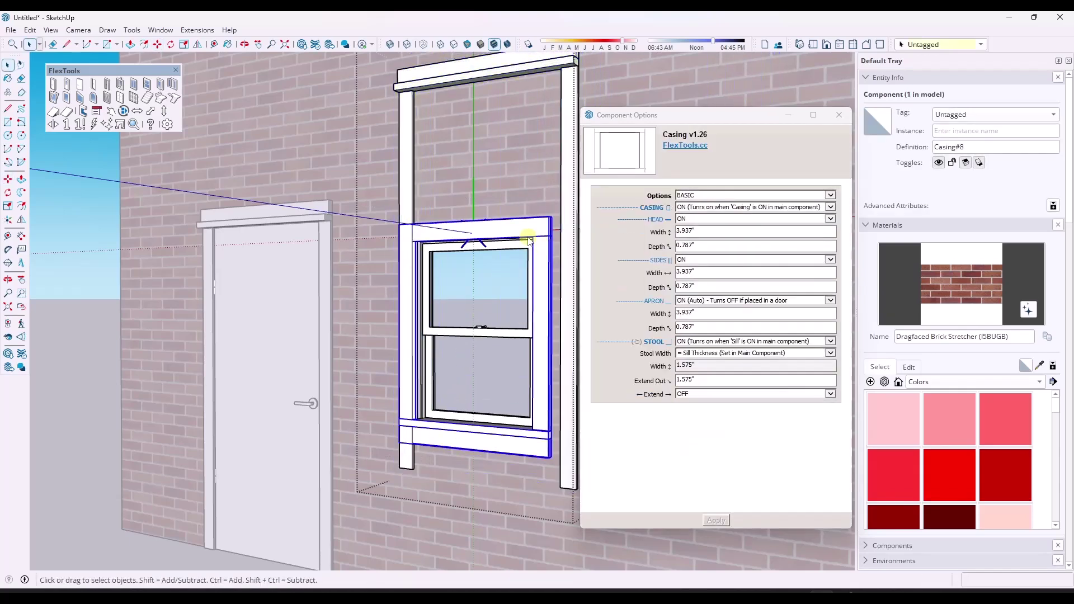
pyautogui.click(489, 471)
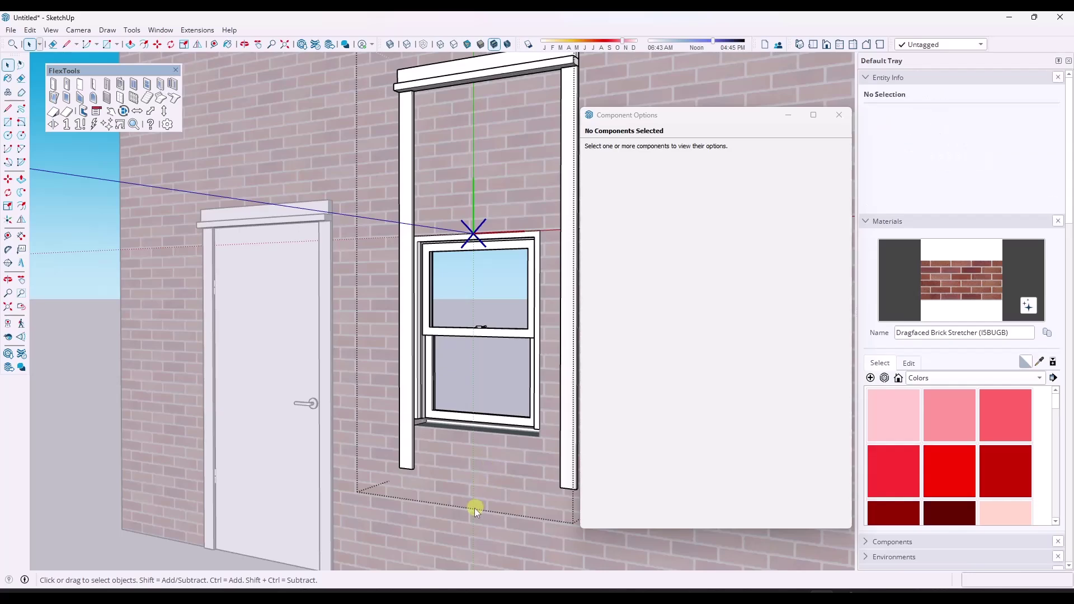
# - Leave the double hung window component, select the window, and set its opening width to 32" so the pasted casing updates
pyautogui.moveTo(441, 525); pyautogui.dragTo(465, 310, button='middle')
pyautogui.click(466, 313)
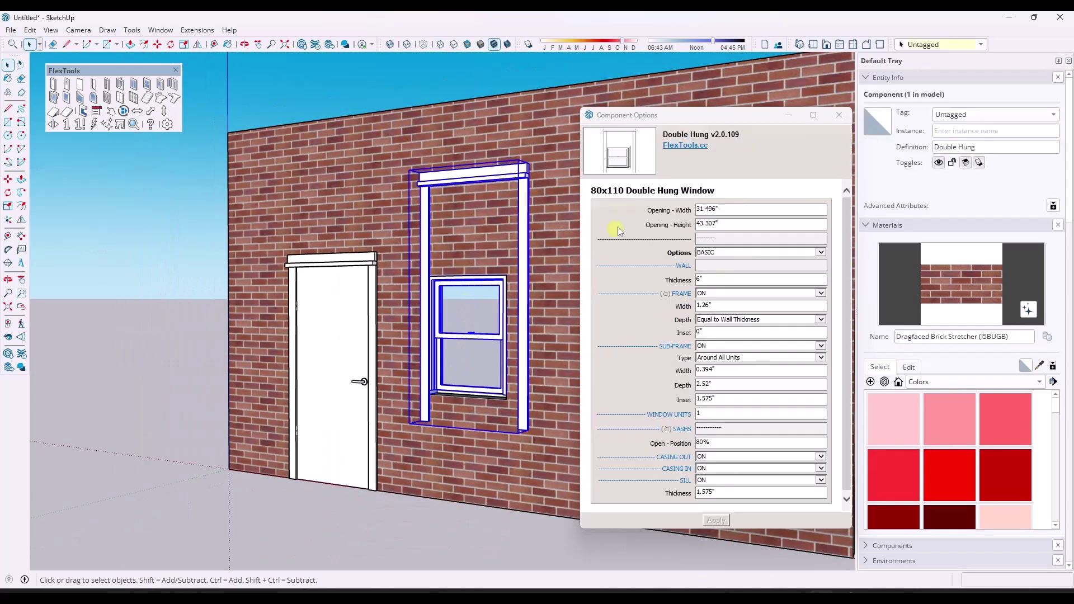
pyautogui.click(740, 209)
pyautogui.write('32')
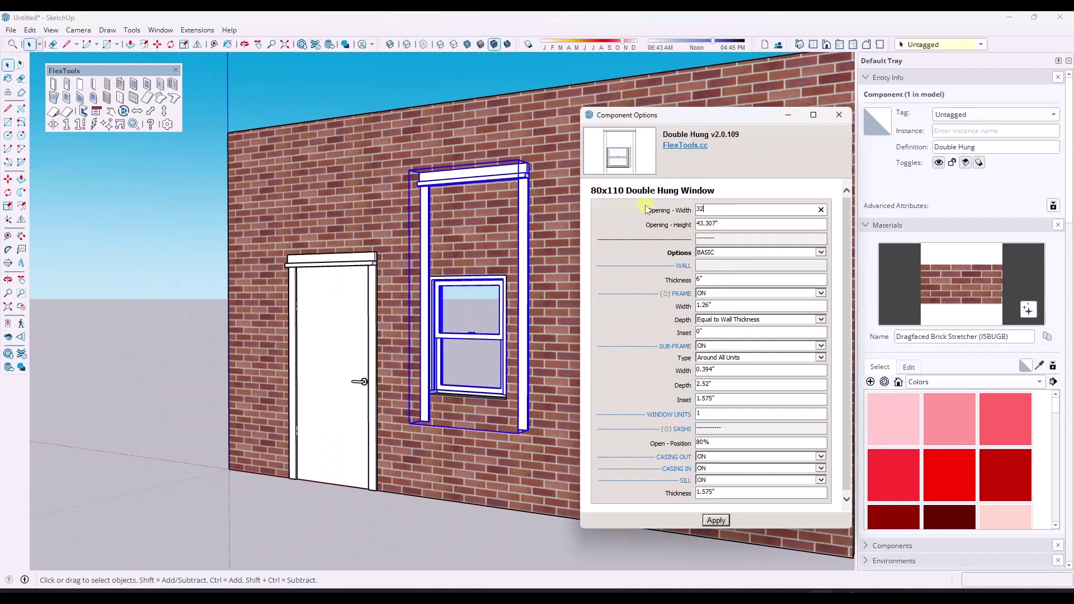
pyautogui.press('Return')
pyautogui.moveTo(479, 328); pyautogui.dragTo(383, 275, button='middle')
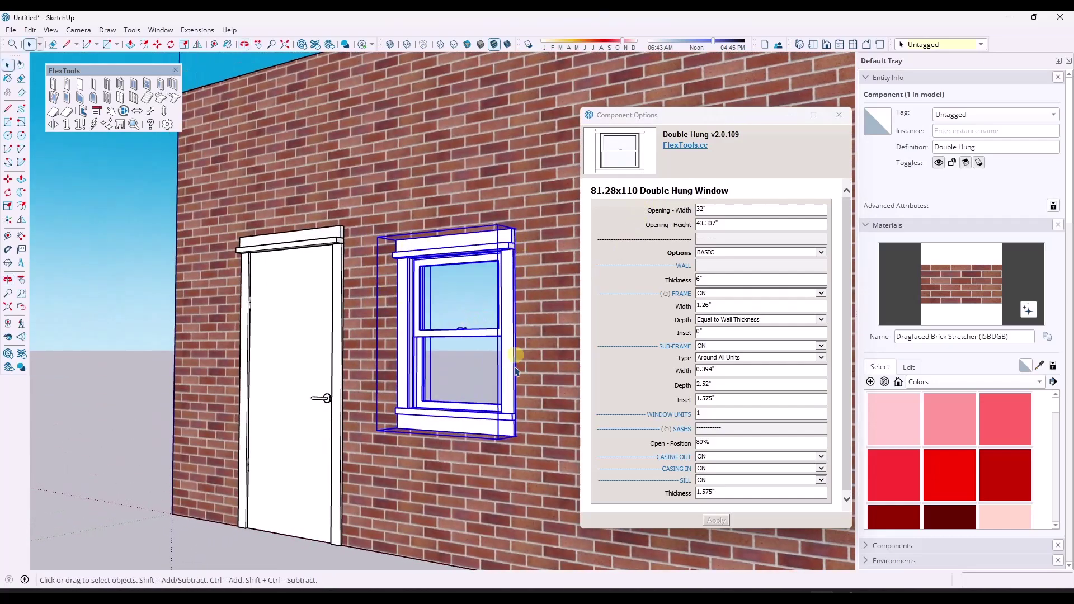
pyautogui.moveTo(497, 264); pyautogui.dragTo(382, 312, button='middle')
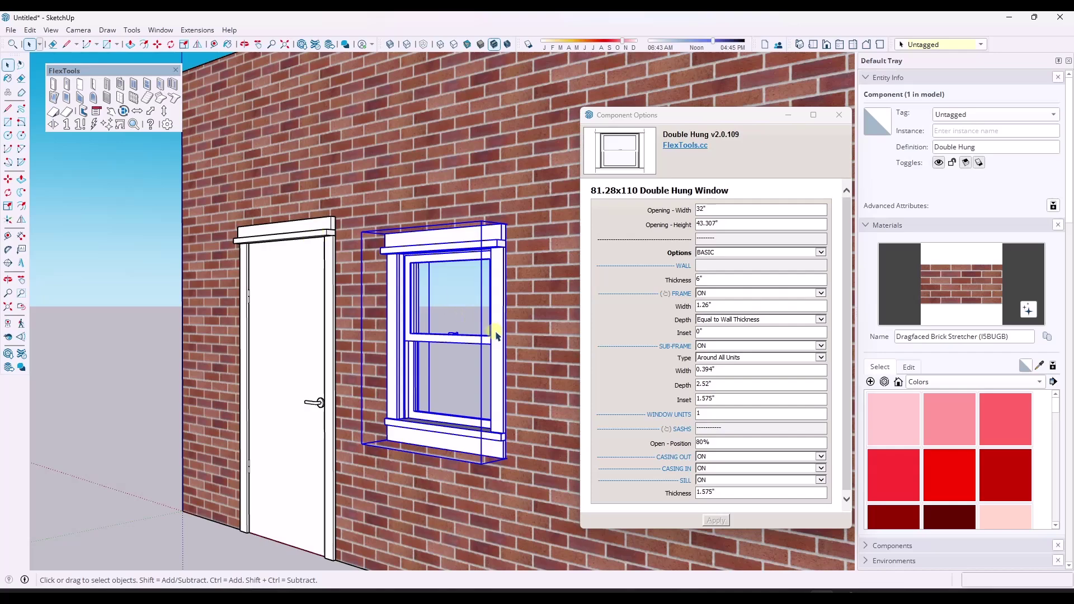
# - Place a FlexTools sliding window on the brick wall, beyond the double hung window and away from the door
pyautogui.scroll(-5, 496, 336)
pyautogui.moveTo(367, 271); pyautogui.dragTo(422, 305, button='middle')
pyautogui.scroll(3, 422, 305)
pyautogui.click(147, 84)
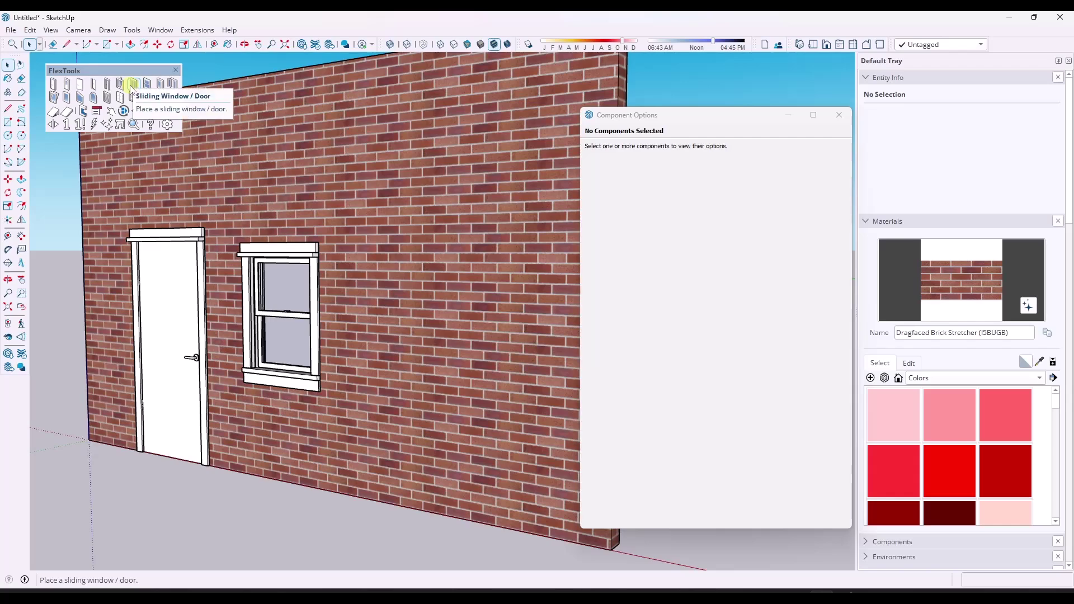
pyautogui.click(133, 85)
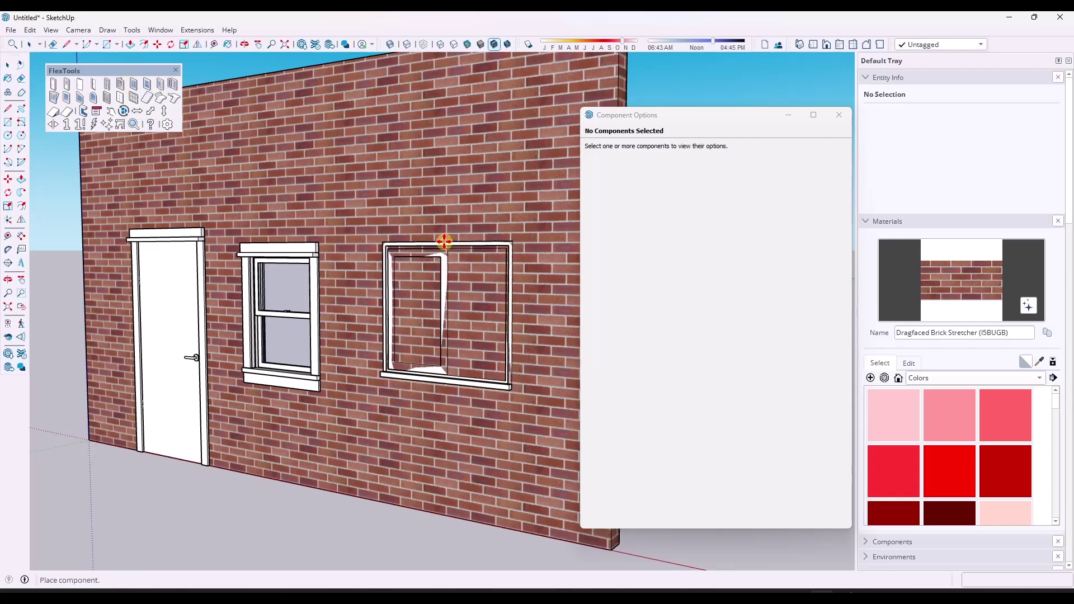
pyautogui.click(446, 234)
# - Set Casing Out to ON for the sliding window and apply the change
pyautogui.click(711, 437)
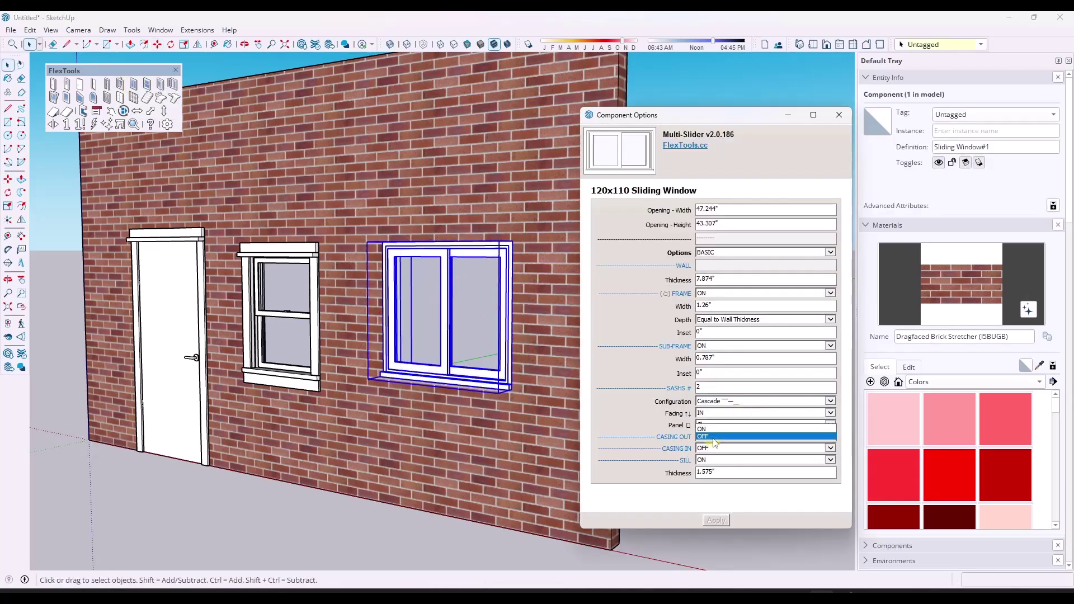
pyautogui.click(706, 429)
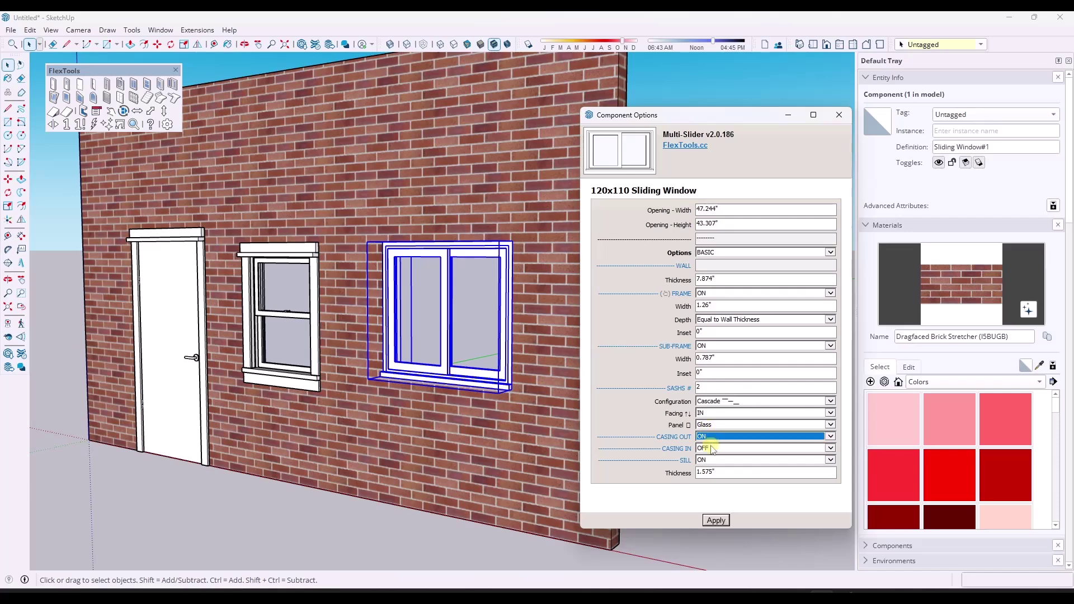
pyautogui.click(716, 520)
# - Copy the double hung window's customized casing and paste it inside the sliding window component
pyautogui.doubleClick(310, 261)
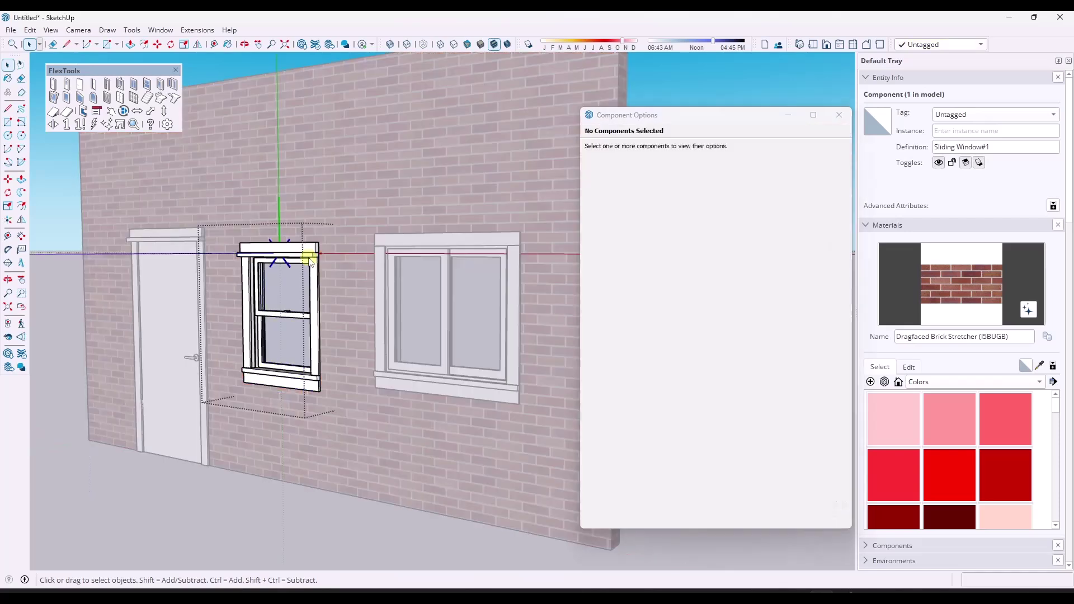
pyautogui.click(309, 260)
pyautogui.click(531, 282)
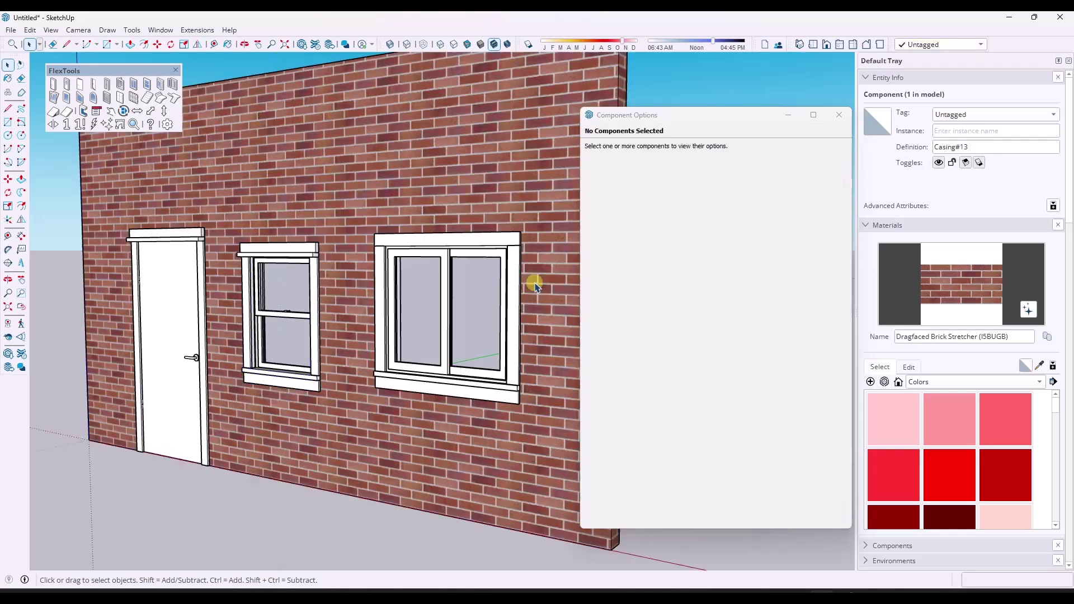
pyautogui.doubleClick(509, 277)
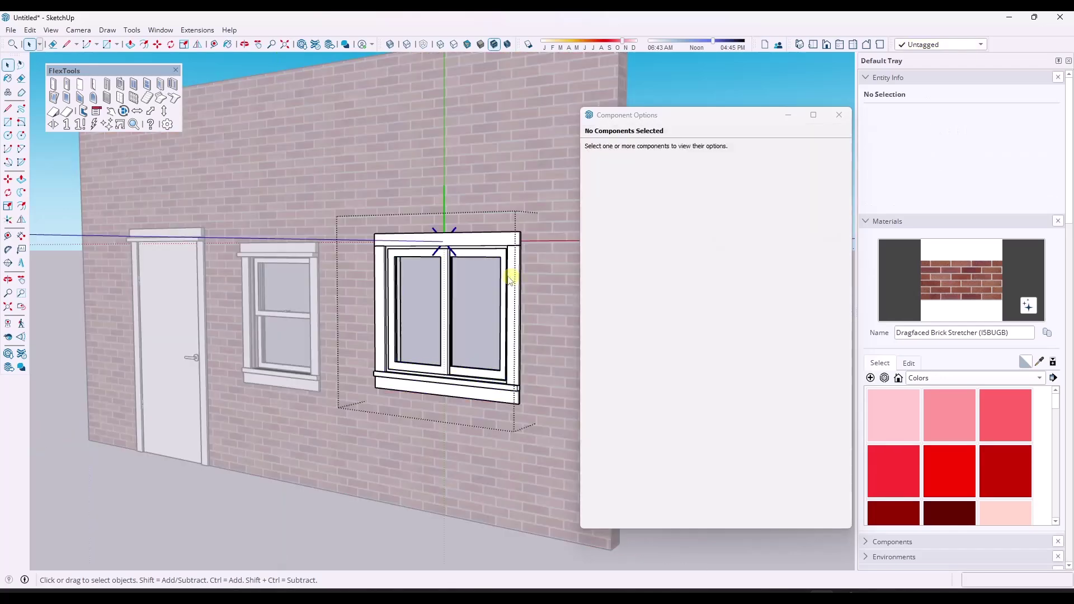
pyautogui.click(30, 30)
pyautogui.click(52, 100)
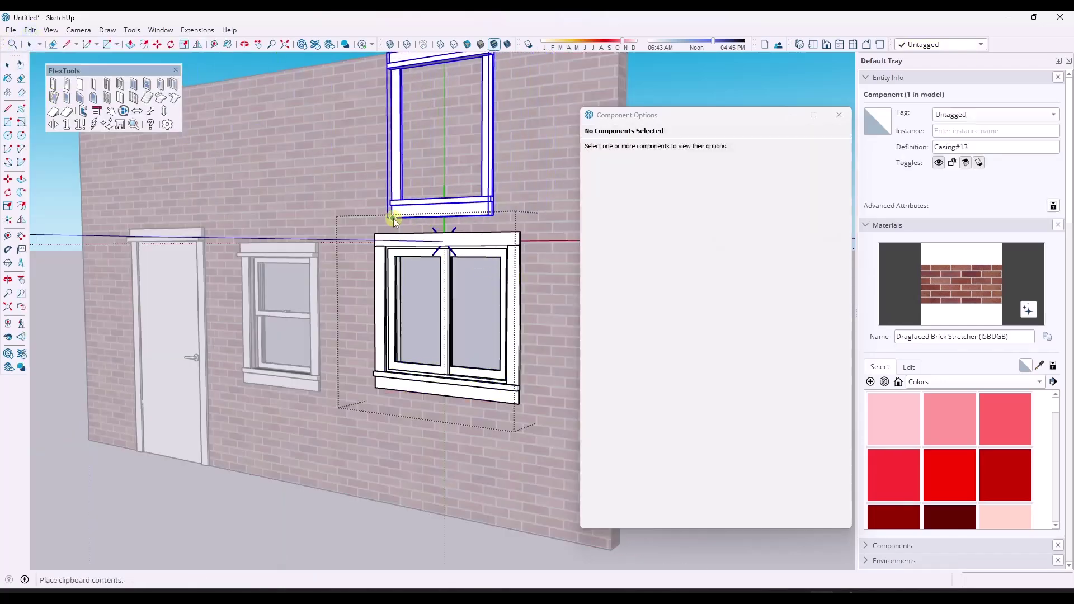
pyautogui.click(395, 216)
# - Delete the sliding window's original casing and leave the component
pyautogui.click(476, 244)
pyautogui.press('Delete')
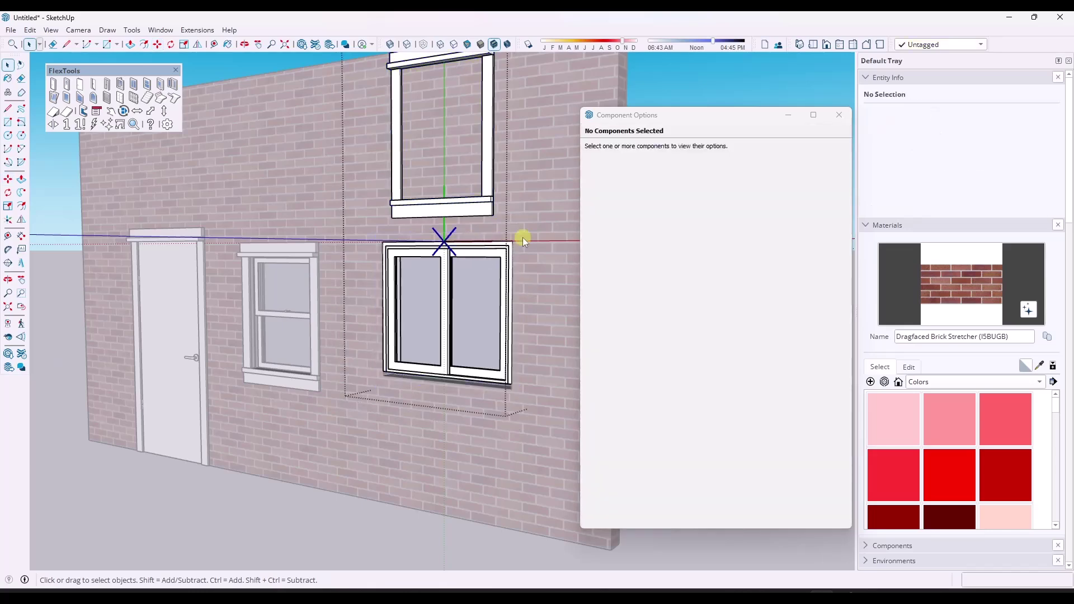
pyautogui.click(535, 430)
# - Set the sliding window's opening width to 48" so the pasted casing fits around it
pyautogui.click(497, 349)
pyautogui.click(647, 209)
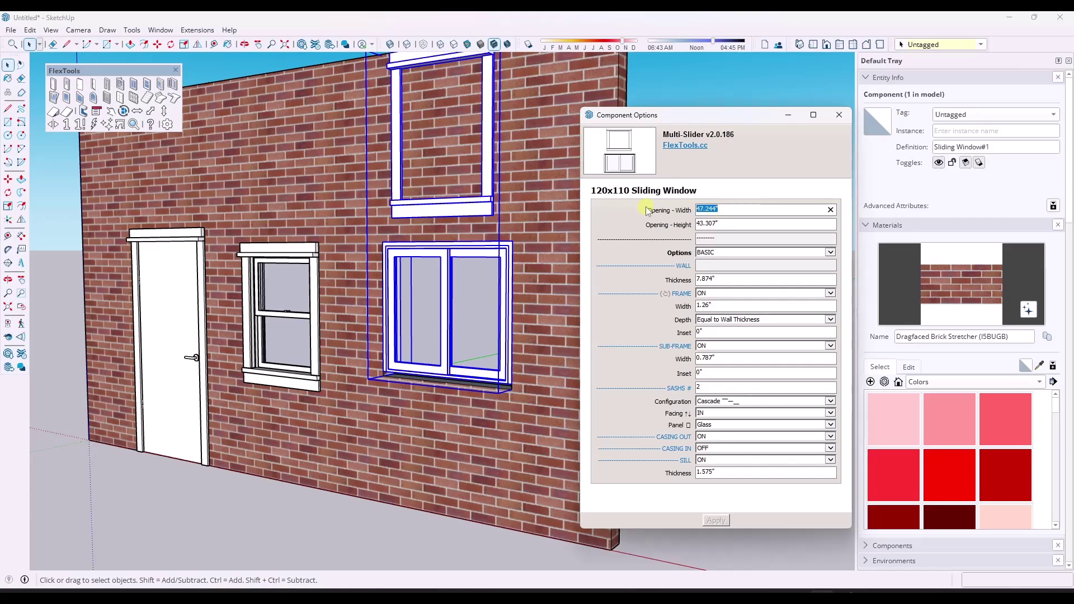
pyautogui.write('48')
pyautogui.press('Return')
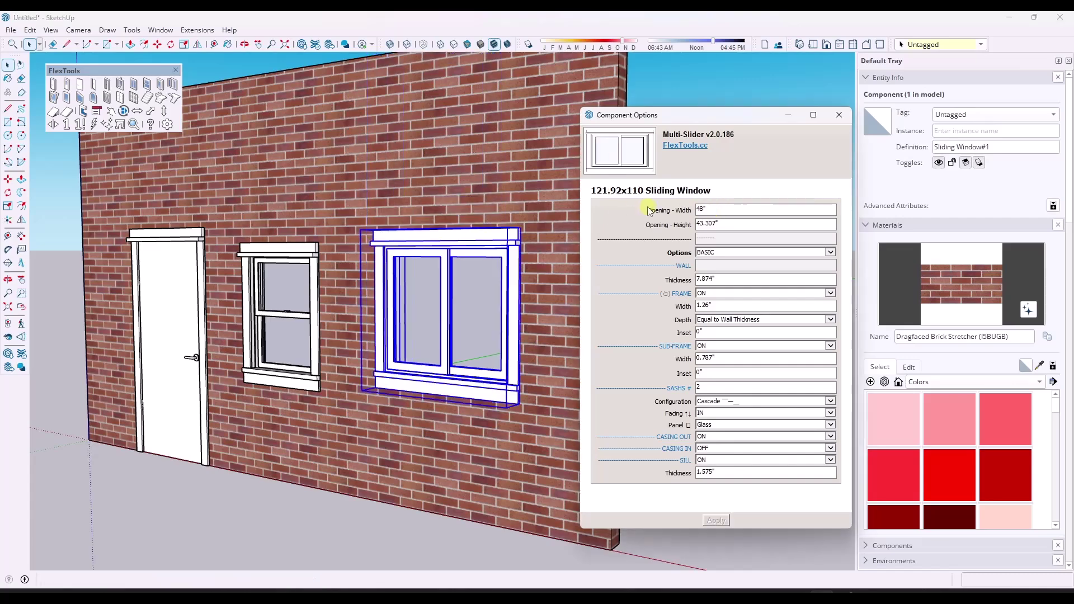
pyautogui.moveTo(479, 269); pyautogui.dragTo(455, 319, button='middle')
pyautogui.scroll(3, 454, 288)
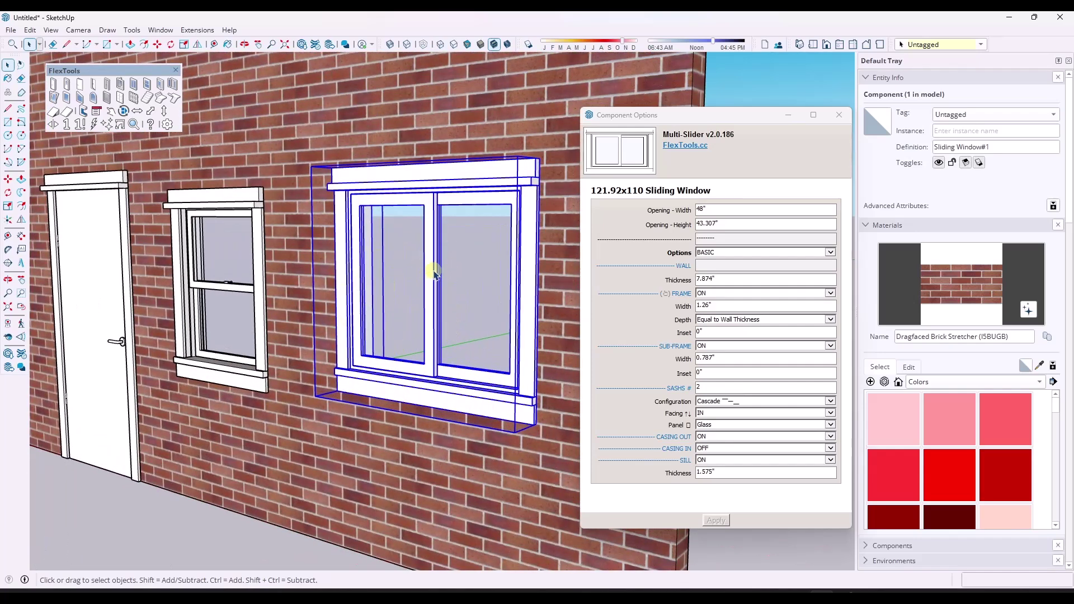
# - Open the right-end cornice piece in the sliding window's pasted casing for editing, with its plain end face in view
pyautogui.click(794, 543)
pyautogui.scroll(-4, 545, 156)
pyautogui.scroll(5, 510, 164)
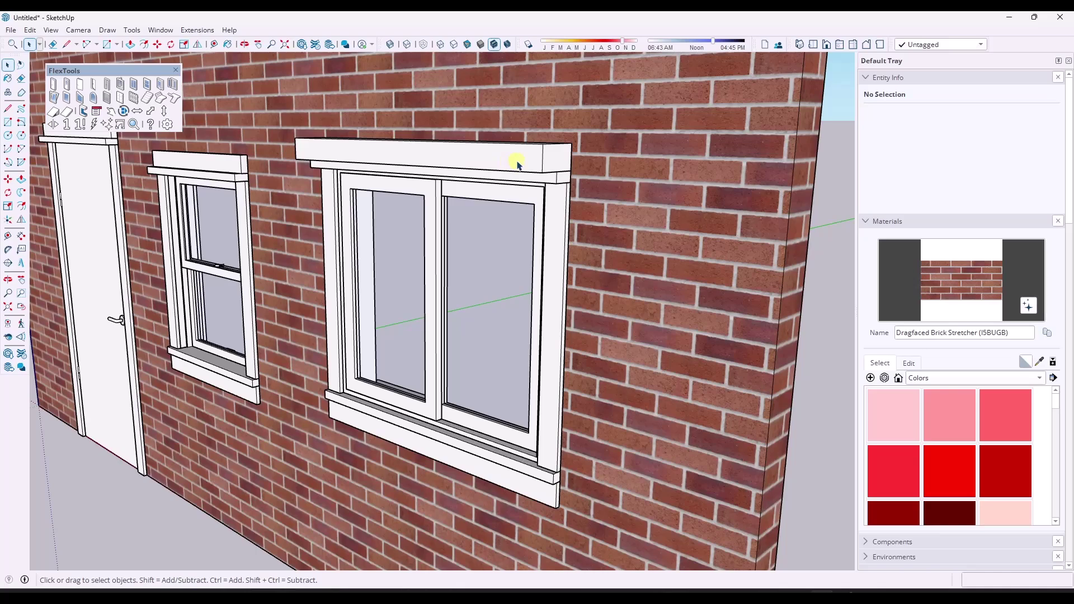
pyautogui.doubleClick(546, 159)
pyautogui.click(555, 159)
pyautogui.moveTo(554, 159); pyautogui.dragTo(551, 158, button='middle')
pyautogui.doubleClick(554, 160)
pyautogui.click(554, 161)
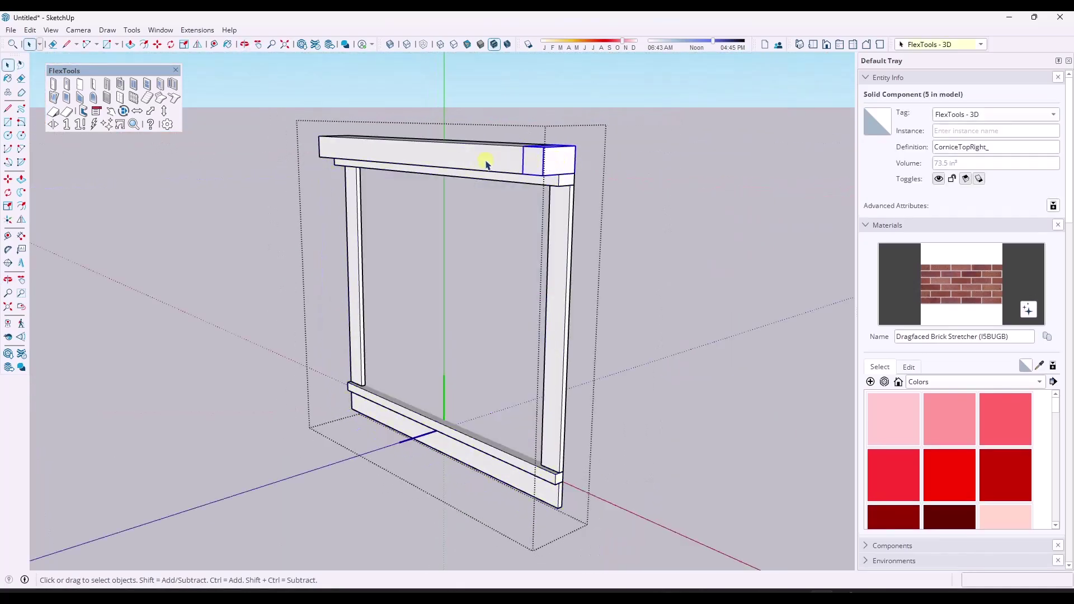
pyautogui.doubleClick(559, 160)
pyautogui.moveTo(559, 160); pyautogui.dragTo(197, 163, button='middle')
pyautogui.scroll(4, 714, 240)
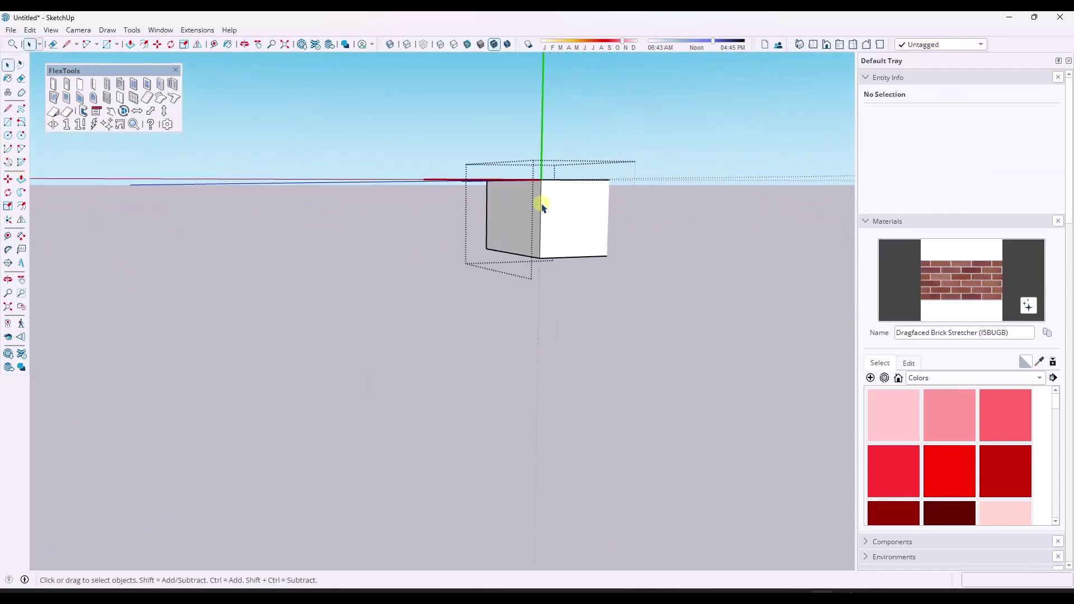
# - Mark a point about 11/16" below the end face's upper front corner and draw a short vertical line up from its lower edge
pyautogui.press('t')
pyautogui.click(542, 185)
pyautogui.click(544, 196)
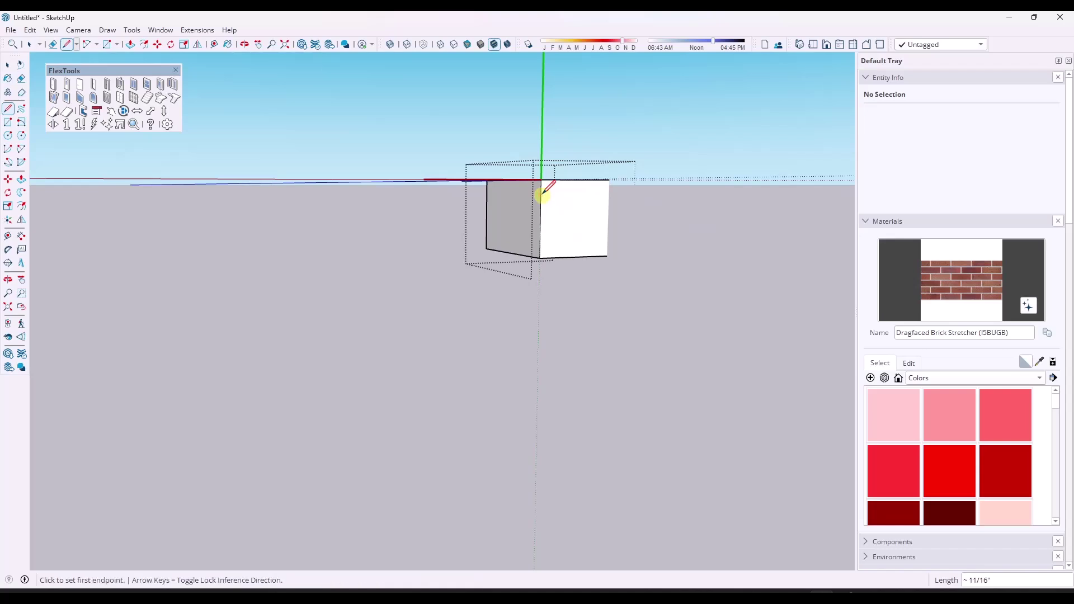
pyautogui.press('space')
pyautogui.press('l')
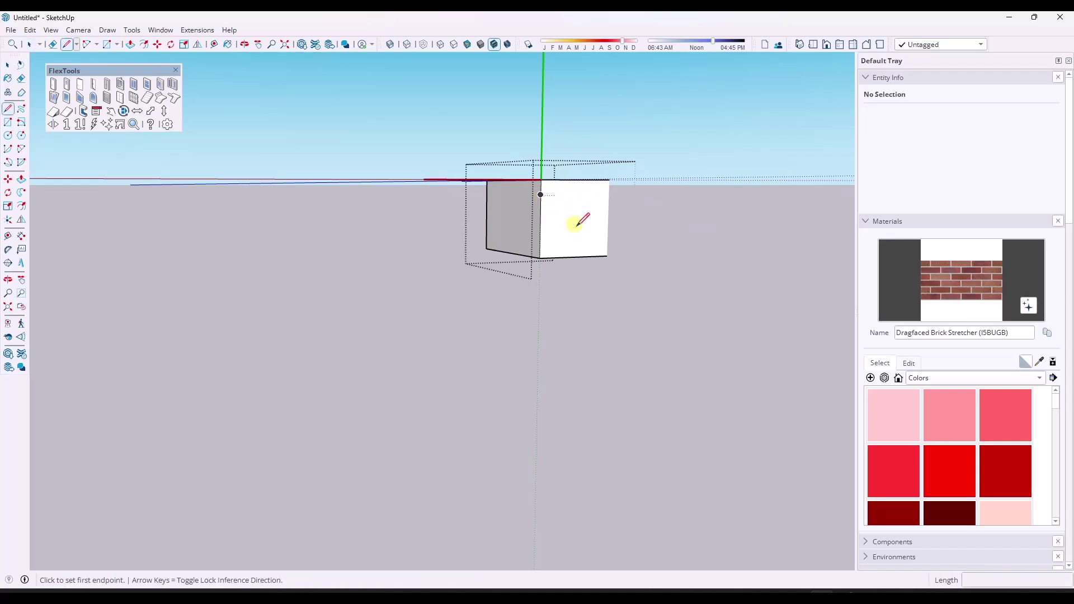
pyautogui.click(586, 256)
pyautogui.click(587, 241)
# - Draw two connected arcs forming an S-curve from the marked point on the front edge to the short line's upper end
pyautogui.press('a')
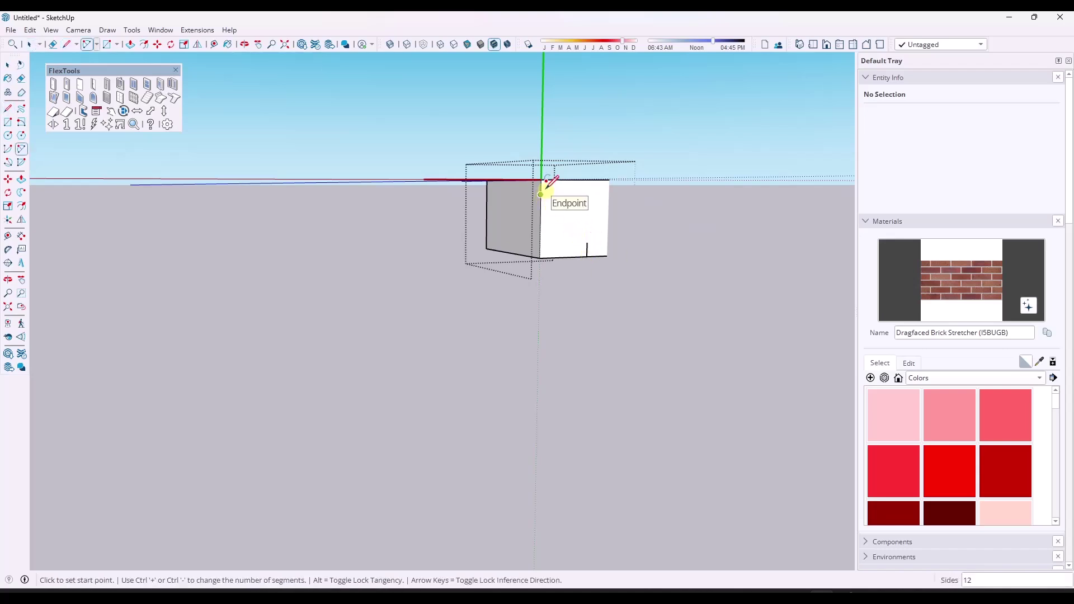
pyautogui.click(541, 195)
pyautogui.scroll(2, 565, 207)
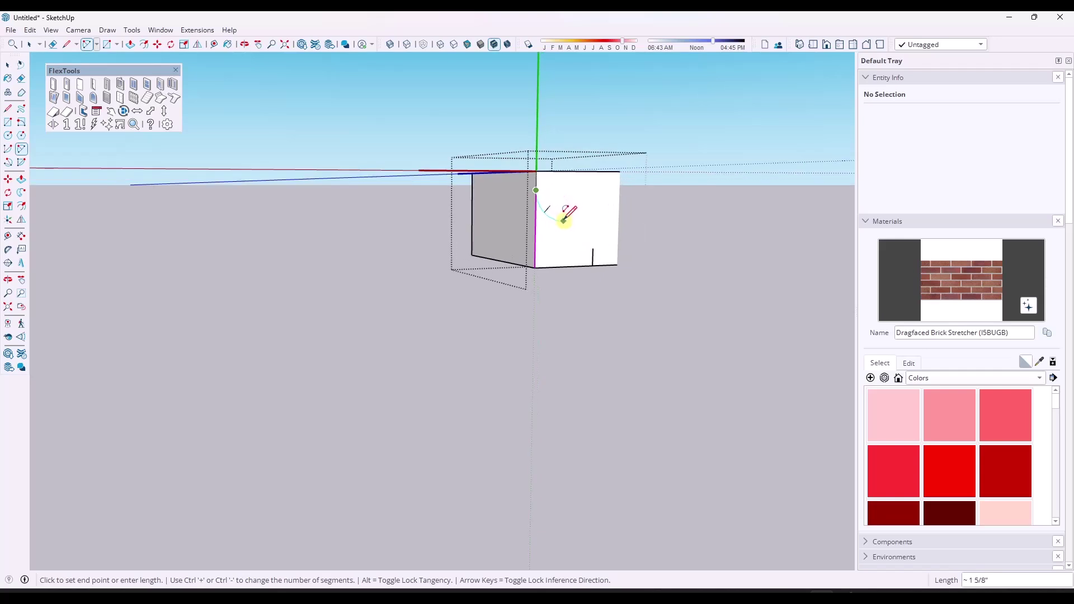
pyautogui.click(593, 248)
pyautogui.click(560, 247)
pyautogui.press('space')
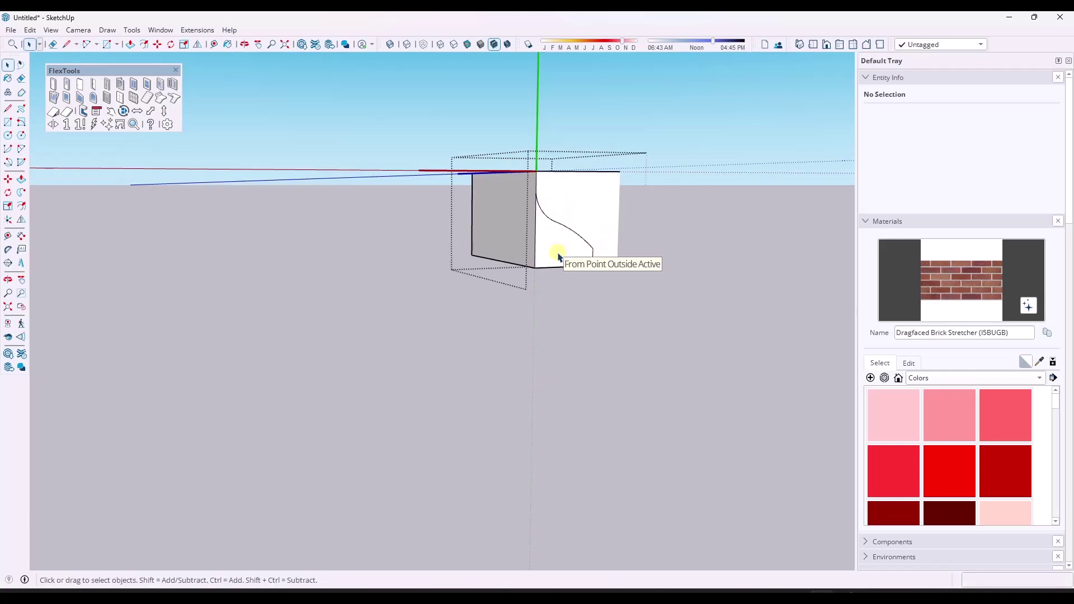
pyautogui.press('p')
pyautogui.click(556, 252)
pyautogui.press('Escape')
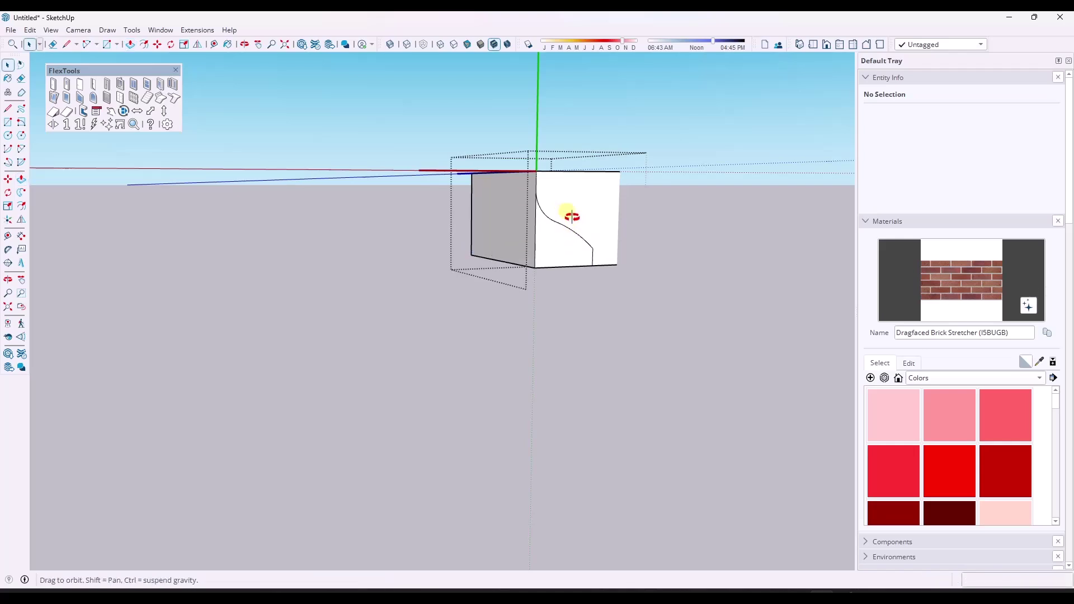
# - Cut away the area below the S-curve with Follow Me along two upper edges of the right cornice piece
pyautogui.moveTo(571, 216); pyautogui.dragTo(513, 182, button='middle')
pyautogui.click(459, 130)
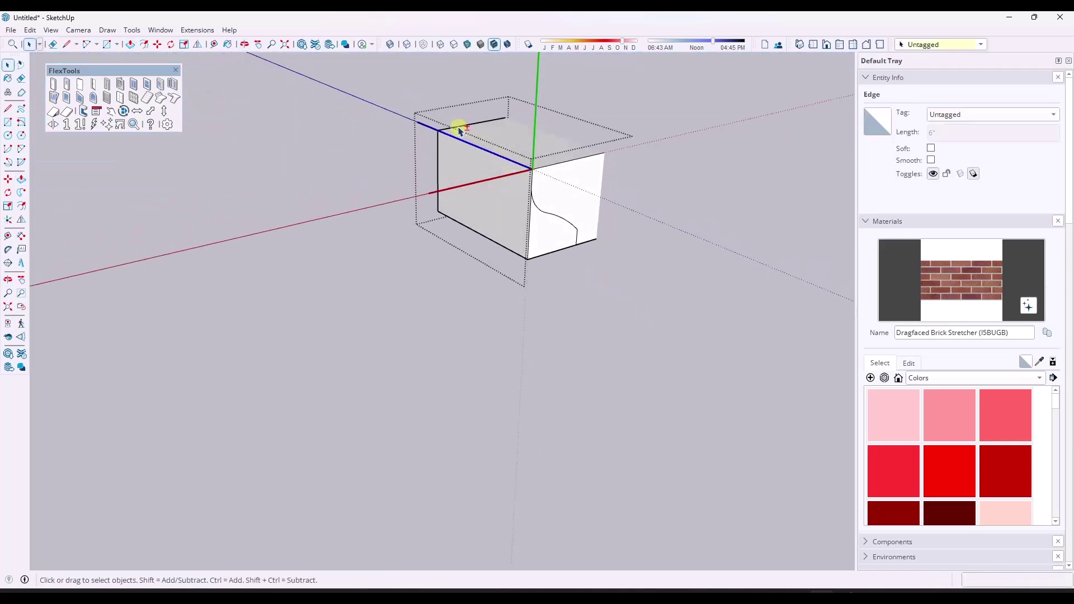
pyautogui.click(22, 192)
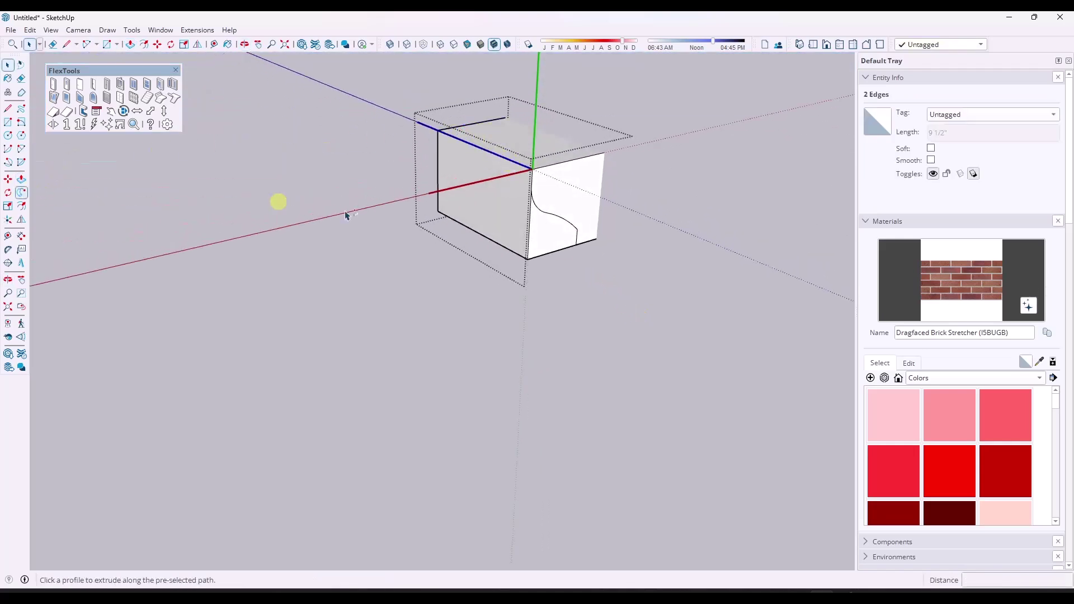
pyautogui.click(551, 230)
pyautogui.press('space')
# - Copy the remaining curved profile face of the right cornice piece together with its bounding edges
pyautogui.click(566, 192)
pyautogui.moveTo(566, 192)
pyautogui.mouseDown(button='middle')
pyautogui.moveTo(551, 180)
pyautogui.moveTo(586, 193)
pyautogui.moveTo(572, 197)
pyautogui.mouseUp(button='middle')
pyautogui.doubleClick(573, 196)
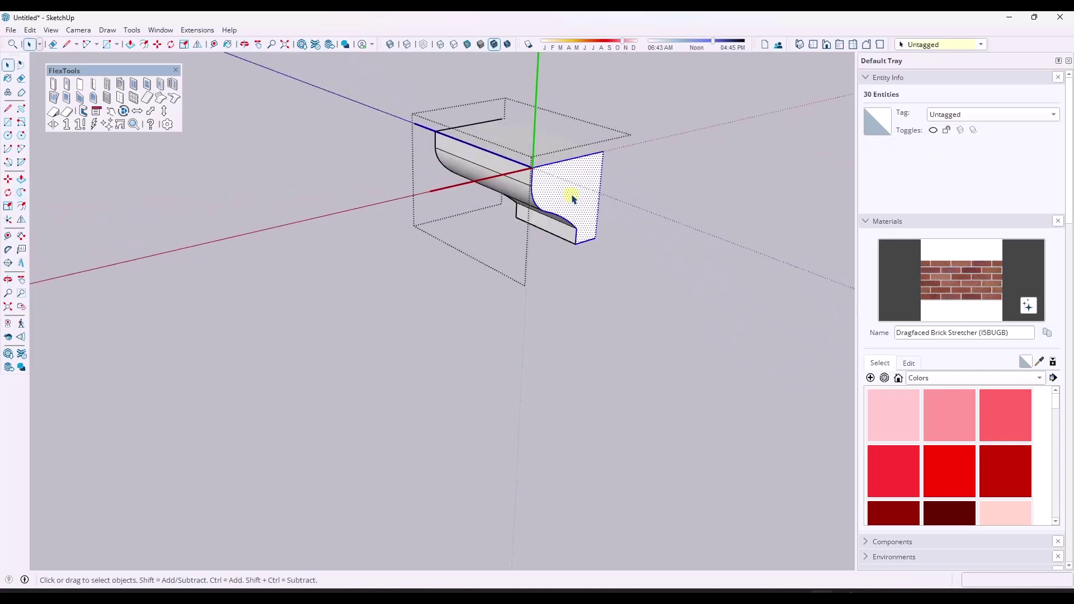
# - Open the long middle cornice piece for editing and unhide all its hidden geometry to restore the end face
pyautogui.scroll(5, 574, 199)
pyautogui.click(415, 203)
pyautogui.press('o')
pyautogui.moveTo(414, 204); pyautogui.dragTo(572, 274)
pyautogui.moveTo(572, 274); pyautogui.dragTo(511, 199, button='middle')
pyautogui.scroll(4, 537, 185)
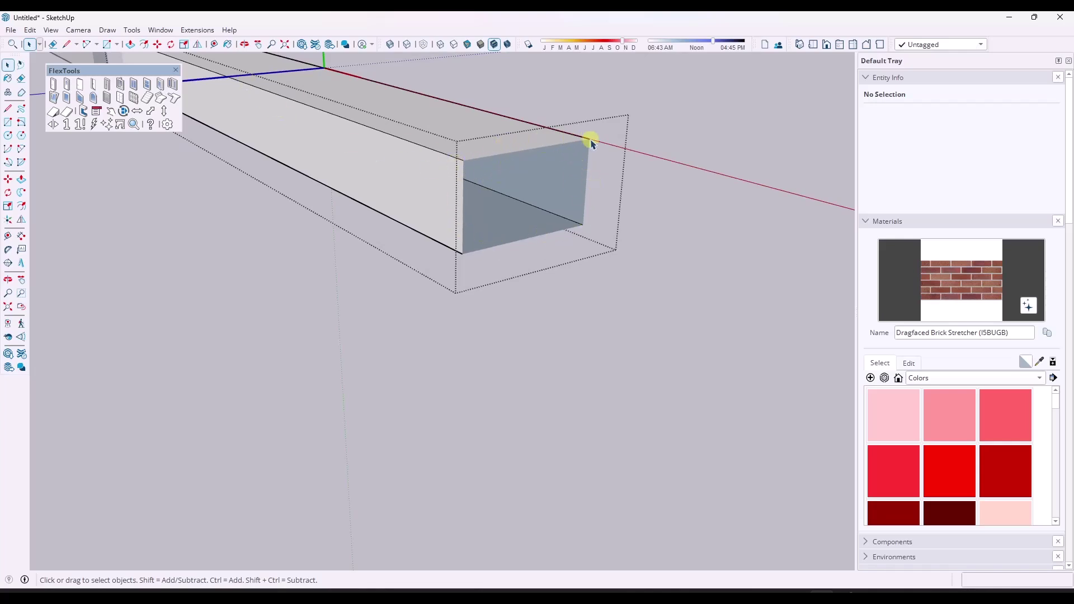
pyautogui.click(49, 31)
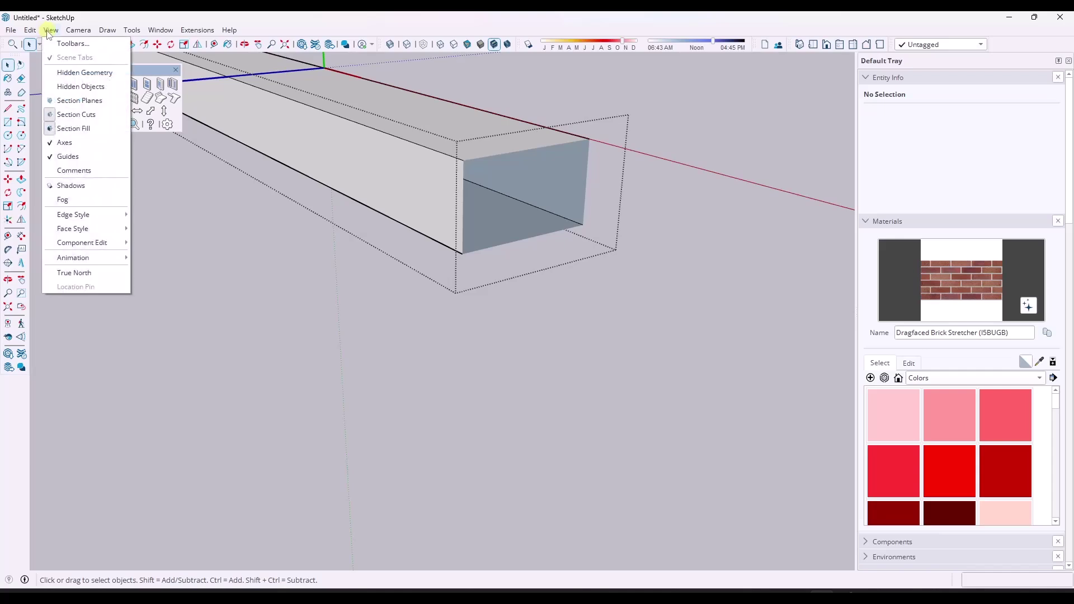
pyautogui.moveTo(30, 33)
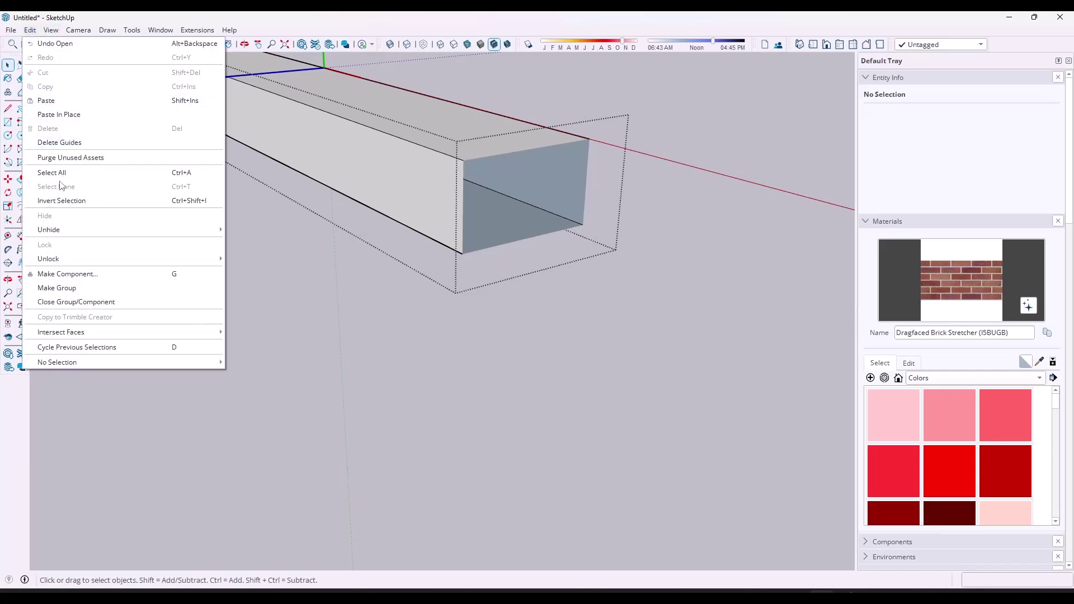
pyautogui.moveTo(56, 230)
pyautogui.click(253, 256)
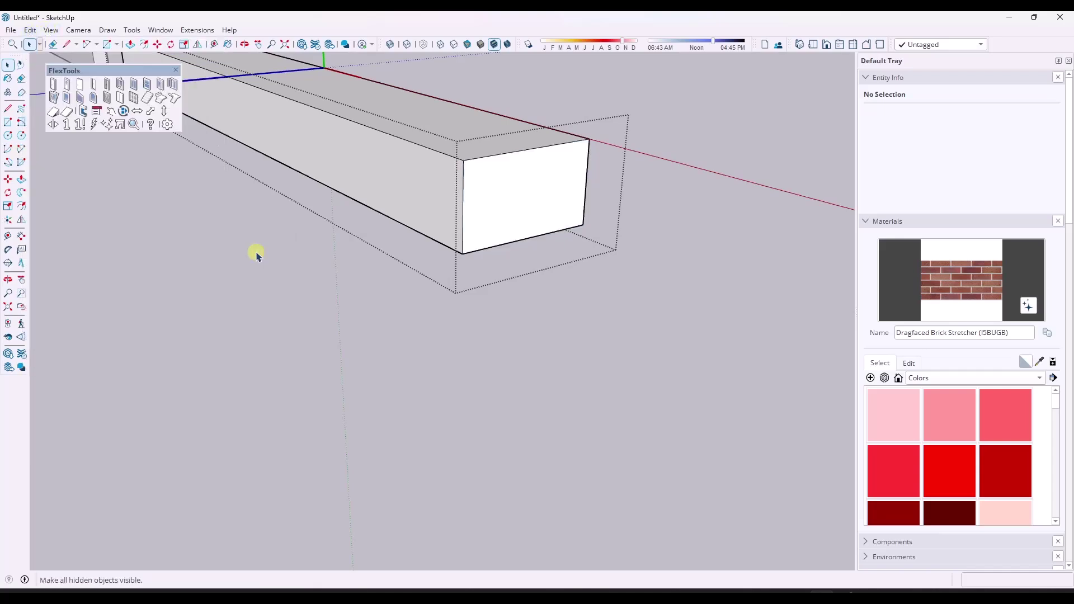
# - Paste the copied profile below the middle cornice piece and rotate it 90° about the vertical axis, parallel to the end face
pyautogui.scroll(-2, 626, 224)
pyautogui.hotkey('ctrl', 'v')
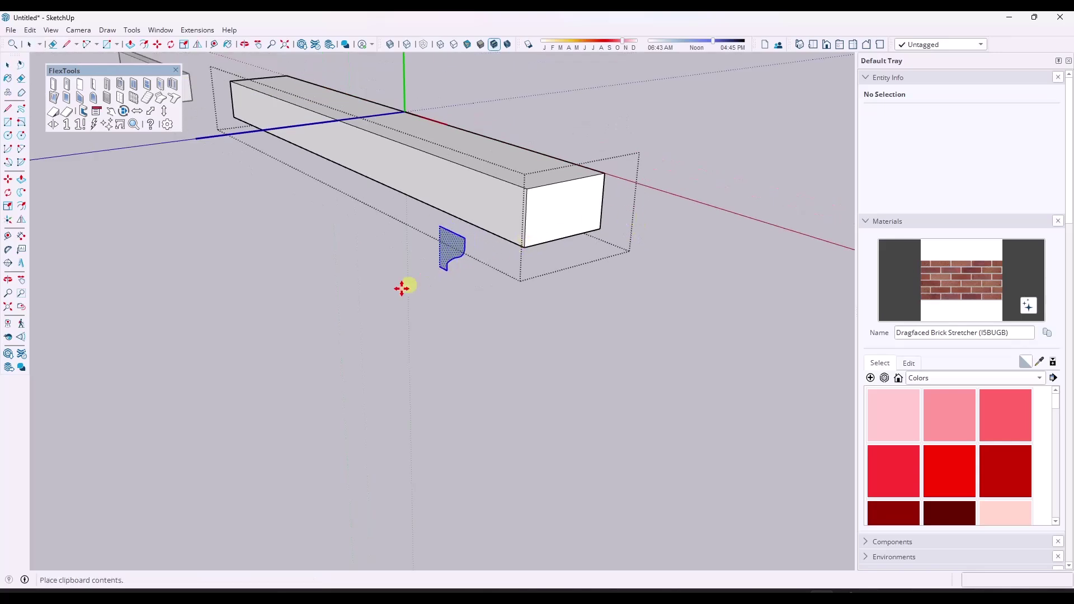
pyautogui.press('q')
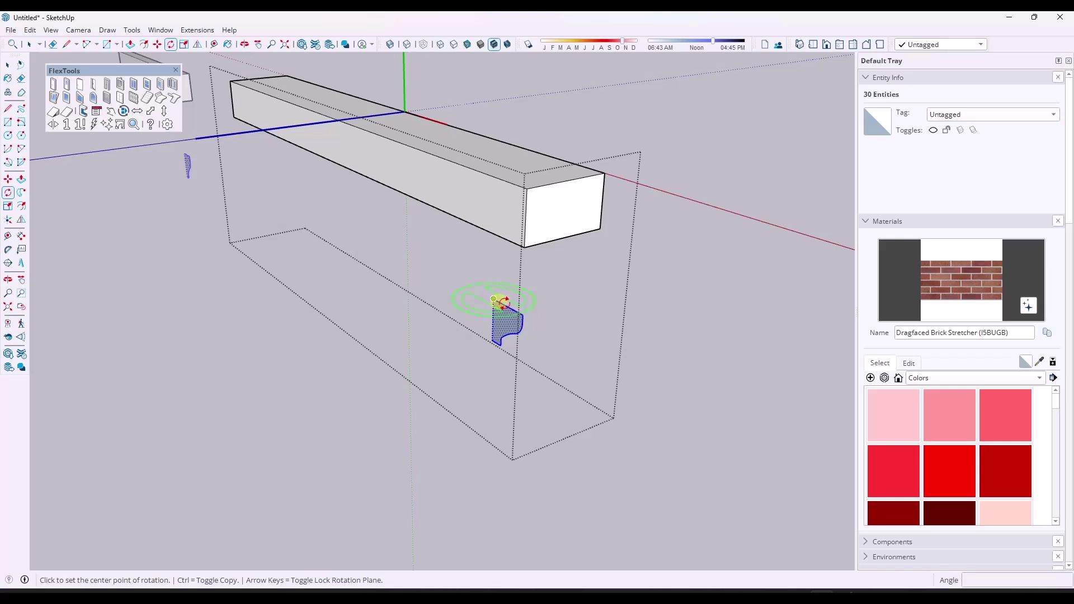
pyautogui.click(493, 299)
pyautogui.click(515, 311)
pyautogui.click(457, 304)
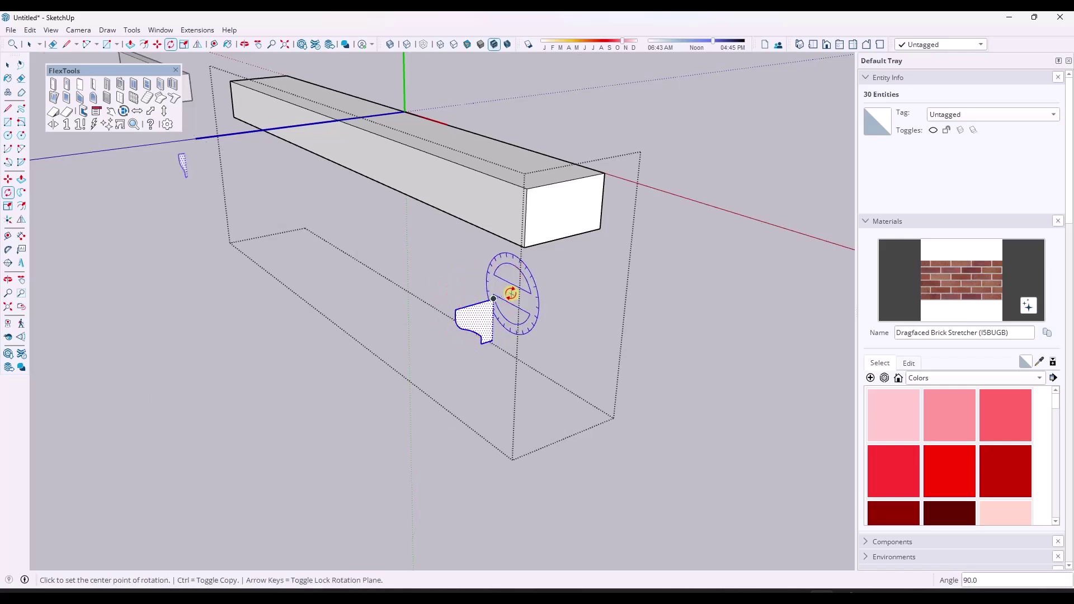
pyautogui.press('space')
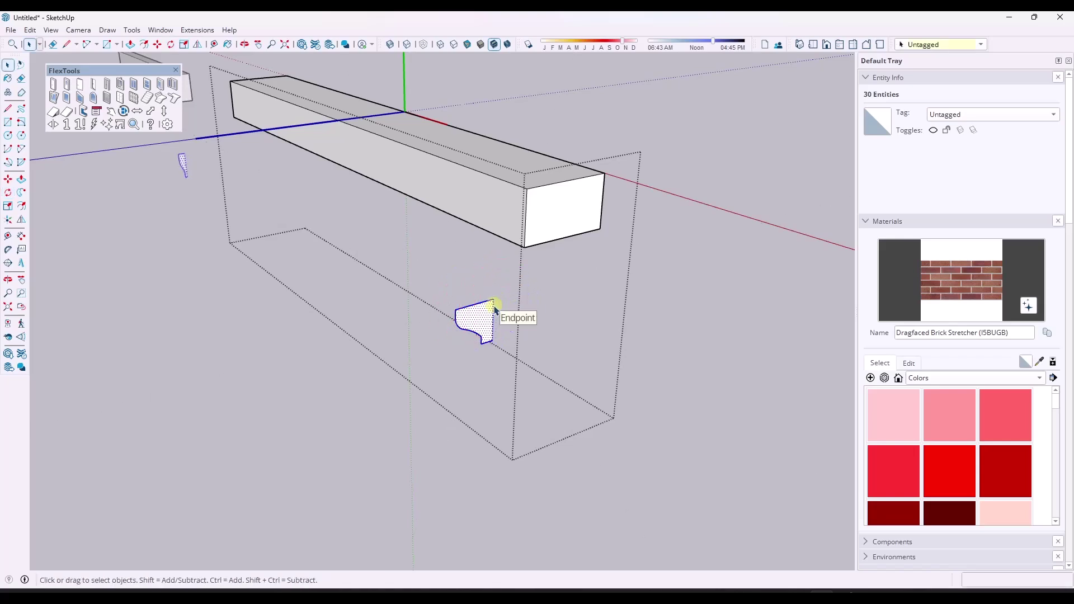
# - Move the rotated profile by its upper corner onto the upper front corner of the middle cornice piece's end face
pyautogui.press('m')
pyautogui.click(455, 308)
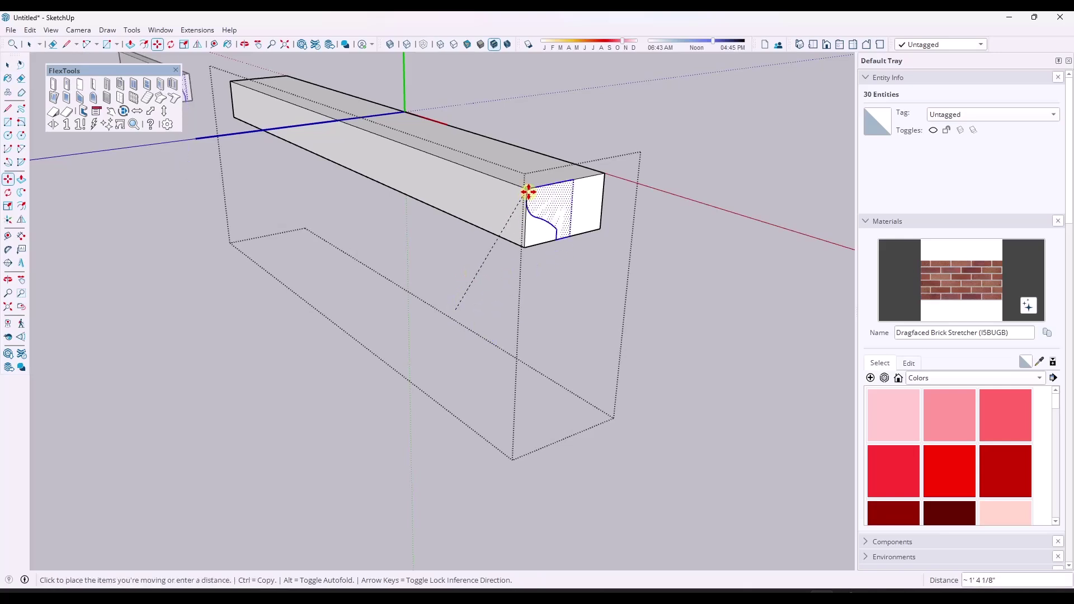
pyautogui.click(528, 189)
pyautogui.press('space')
# - Try to Push/Pull the area below the unwelded S-curve through the middle cornice piece's full length, and undo the cut
pyautogui.click(533, 230)
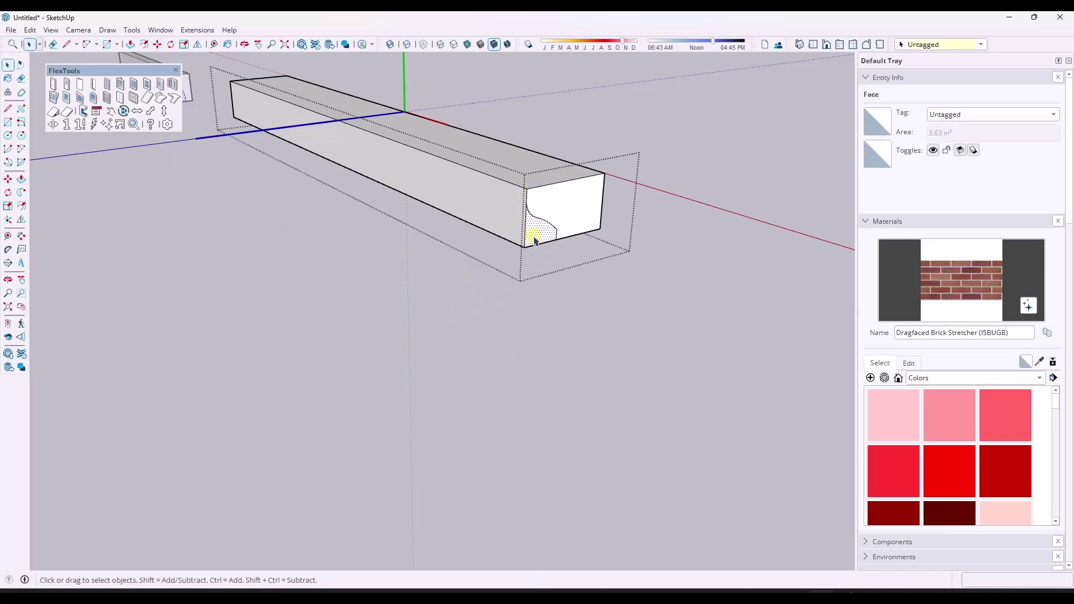
pyautogui.press('p')
pyautogui.click(529, 234)
pyautogui.click(231, 104)
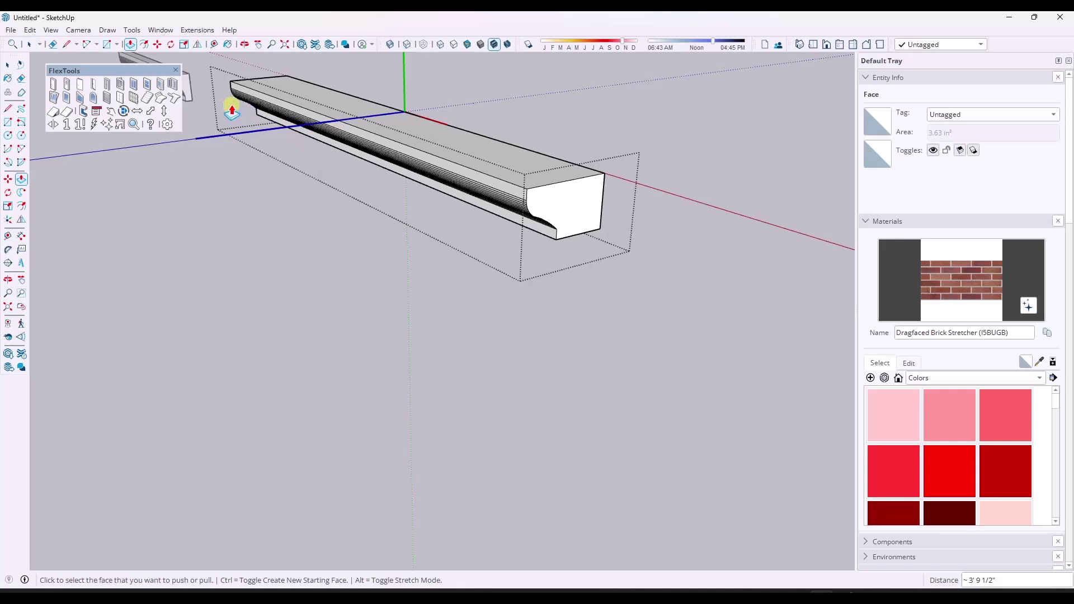
pyautogui.hotkey('ctrl', 'z')
pyautogui.press('space')
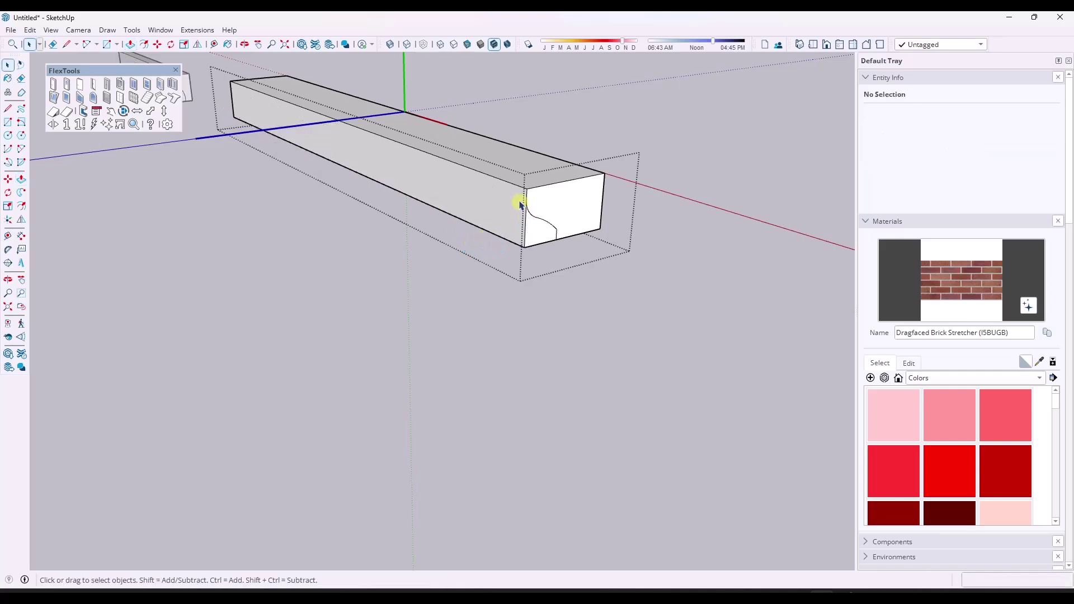
# - Weld the S-curve's edges on the middle cornice piece's end face into a single curve
pyautogui.moveTo(565, 229); pyautogui.dragTo(583, 240)
pyautogui.scroll(4, 576, 229)
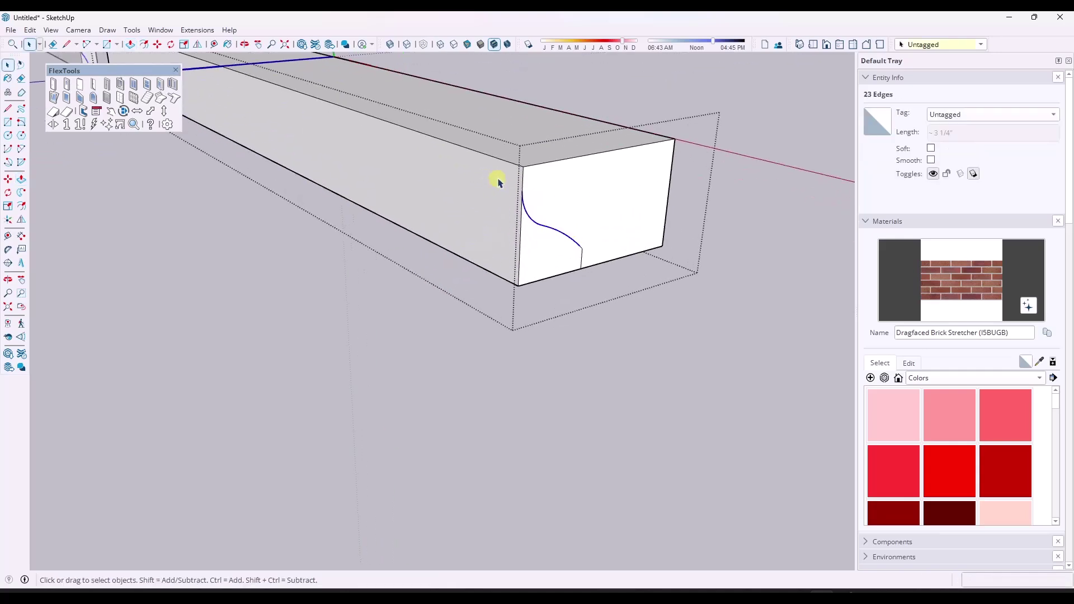
pyautogui.moveTo(505, 185); pyautogui.dragTo(596, 255)
pyautogui.rightClick(565, 235)
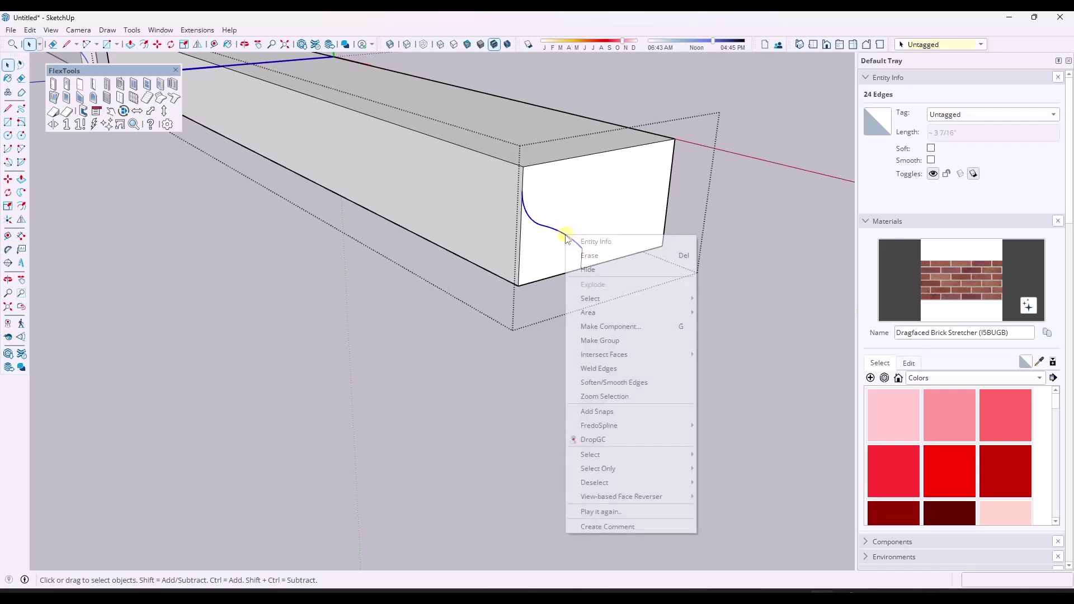
pyautogui.click(599, 368)
# - Push the area below the welded curve through the full length of the middle cornice piece and leave the component
pyautogui.scroll(-2, 561, 280)
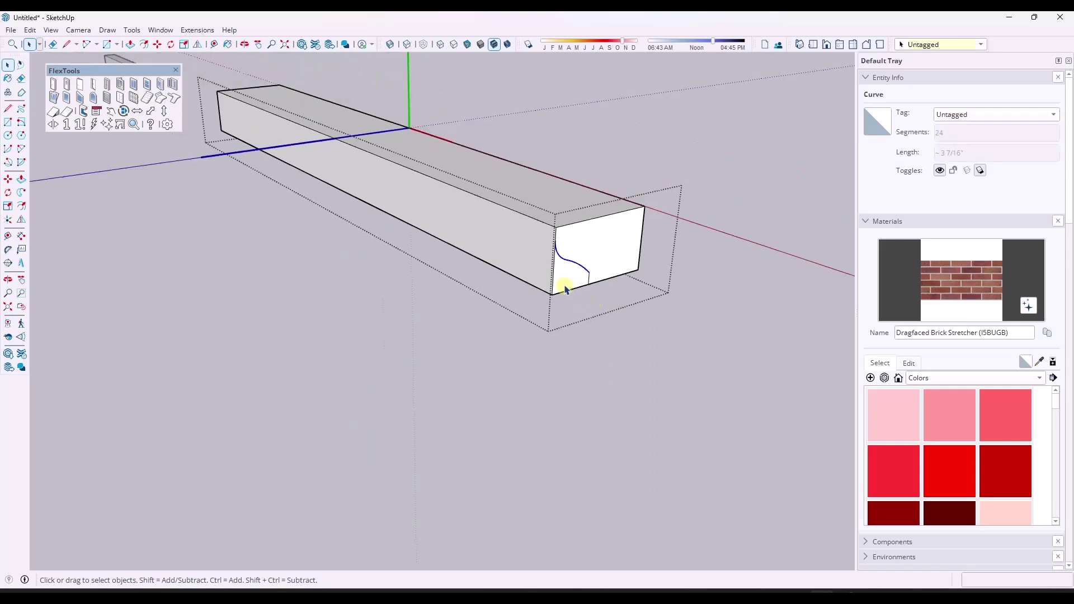
pyautogui.click(565, 278)
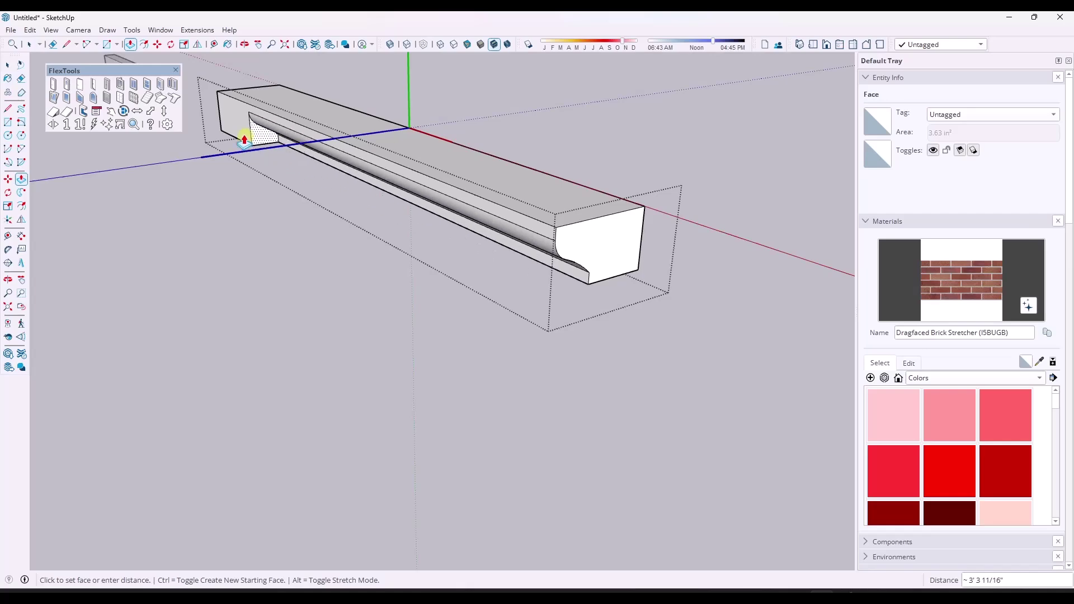
pyautogui.click(212, 113)
pyautogui.press('space')
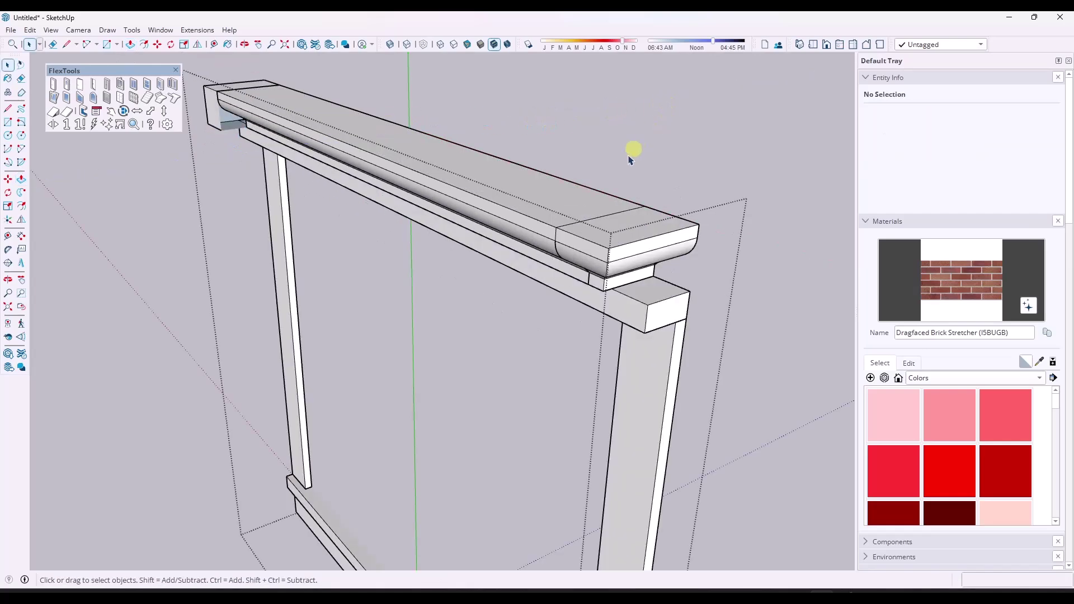
# - Open the left-end cornice piece for editing and paste the copied profile below its block
pyautogui.moveTo(630, 151); pyautogui.dragTo(362, 158, button='middle')
pyautogui.scroll(5, 363, 159)
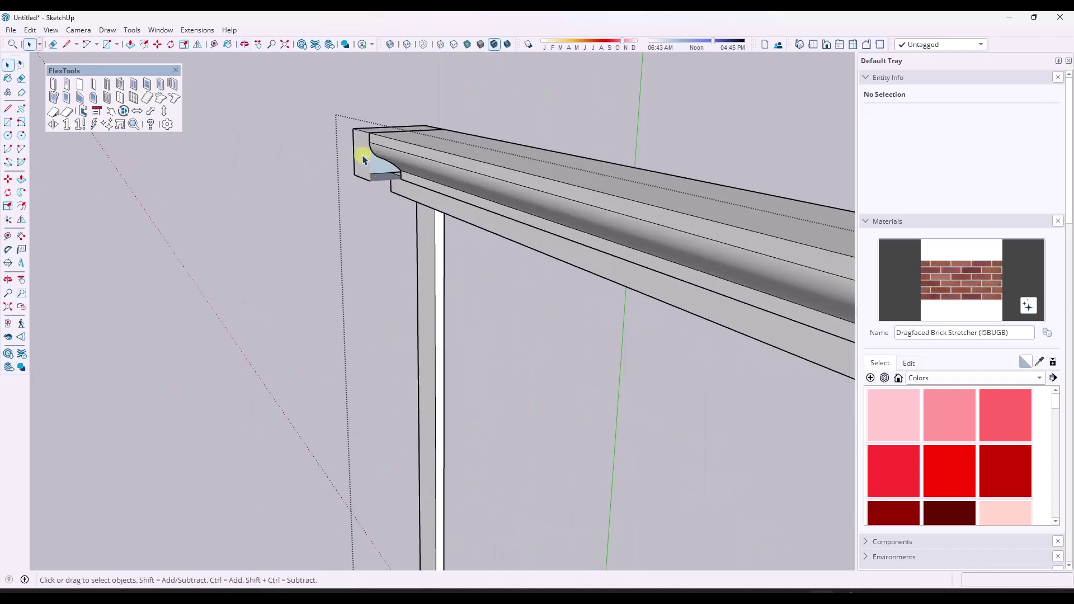
pyautogui.doubleClick(359, 158)
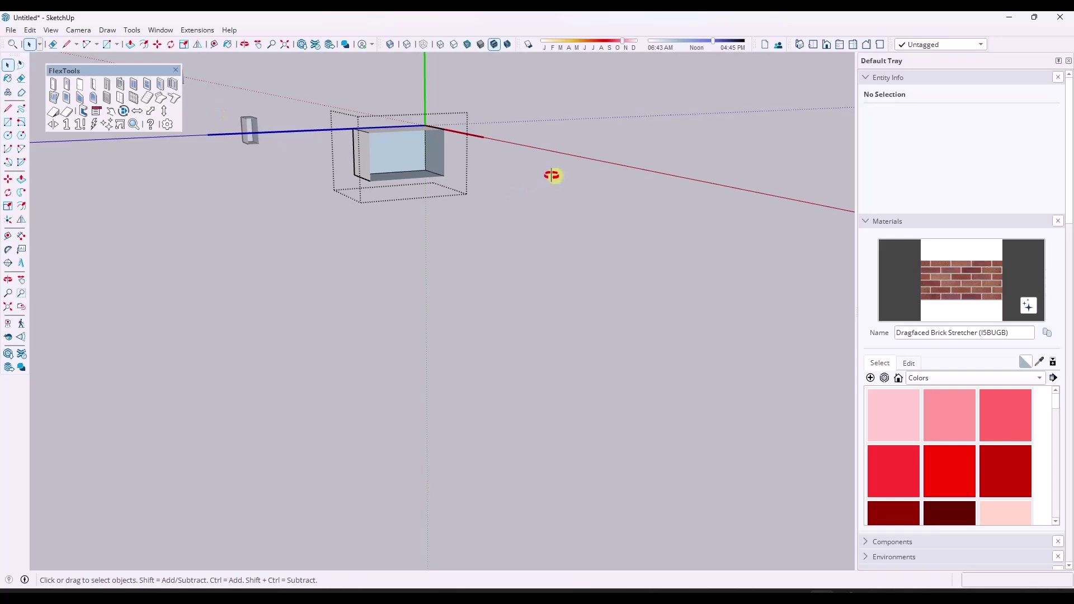
pyautogui.moveTo(552, 175); pyautogui.dragTo(508, 242, button='middle')
pyautogui.hotkey('ctrl', 'v')
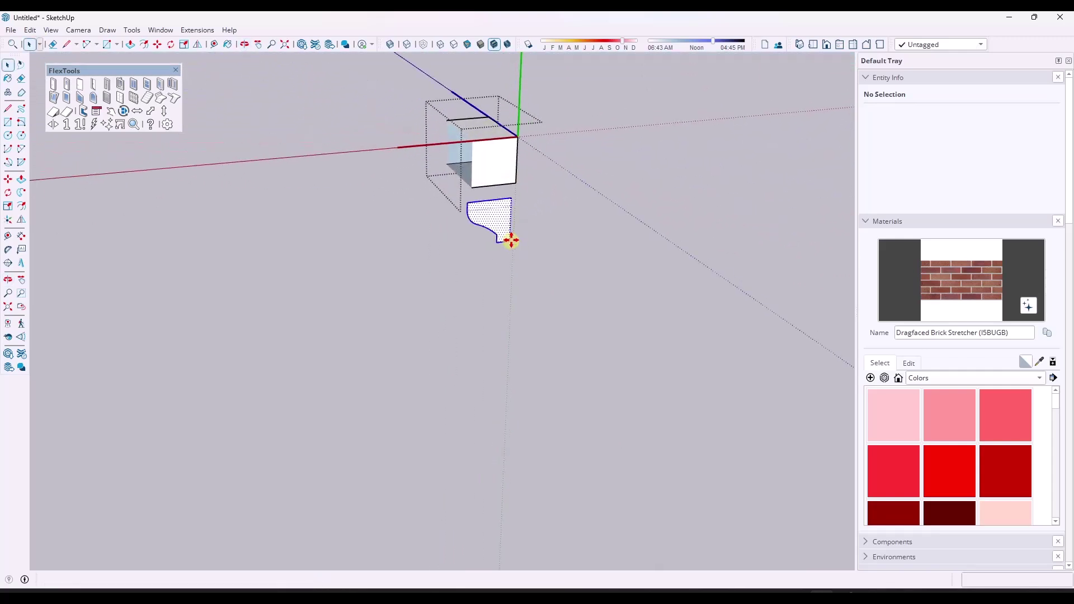
pyautogui.click(520, 263)
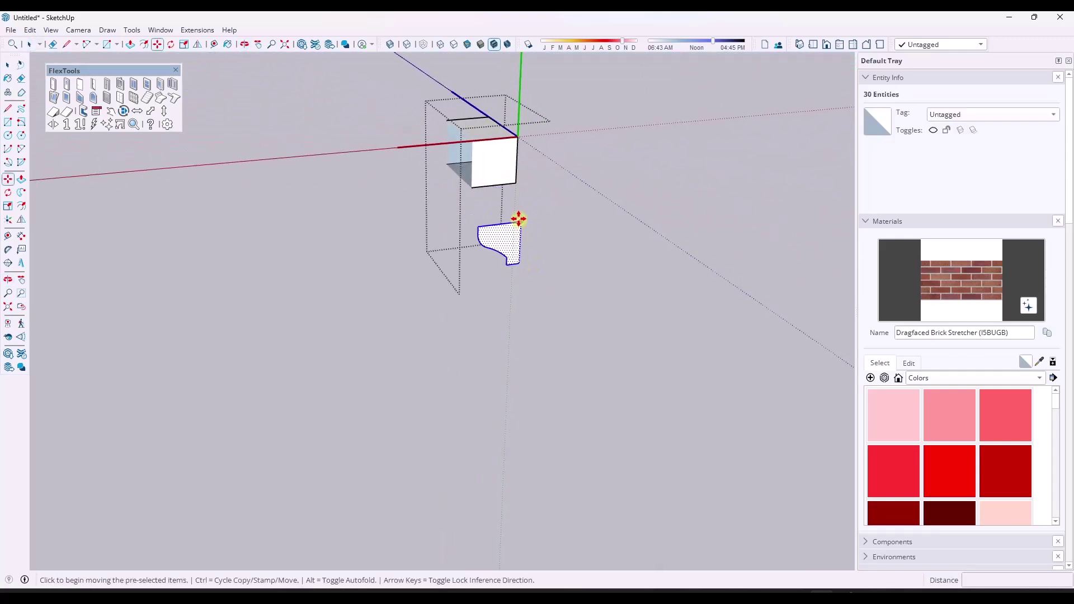
# - Rotate the pasted profile 180° about the vertical axis through its upper corner so the curve faces the opposite way
pyautogui.press('q')
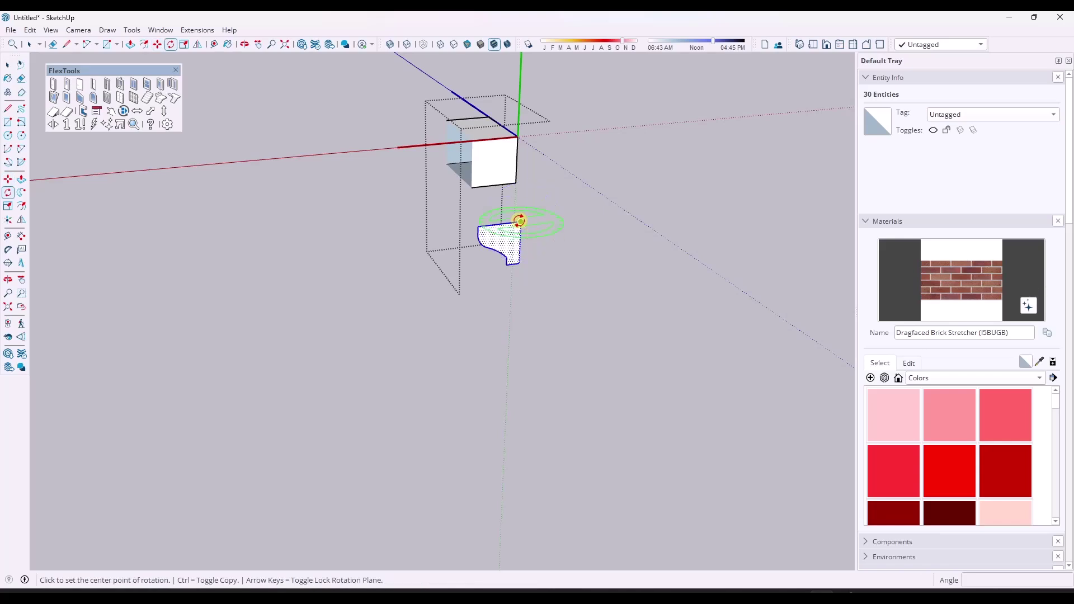
pyautogui.click(520, 222)
pyautogui.click(479, 226)
pyautogui.click(565, 215)
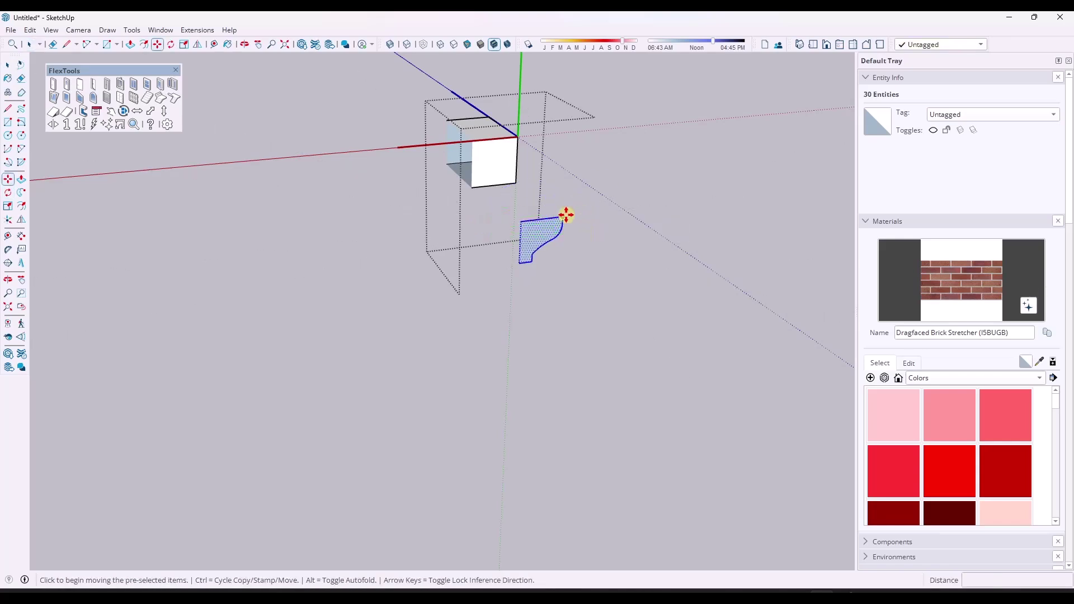
# - Move the rotated profile up onto the end face of the left-end cornice block
pyautogui.press('space')
pyautogui.moveTo(565, 215); pyautogui.dragTo(503, 124, button='middle')
pyautogui.click(462, 116)
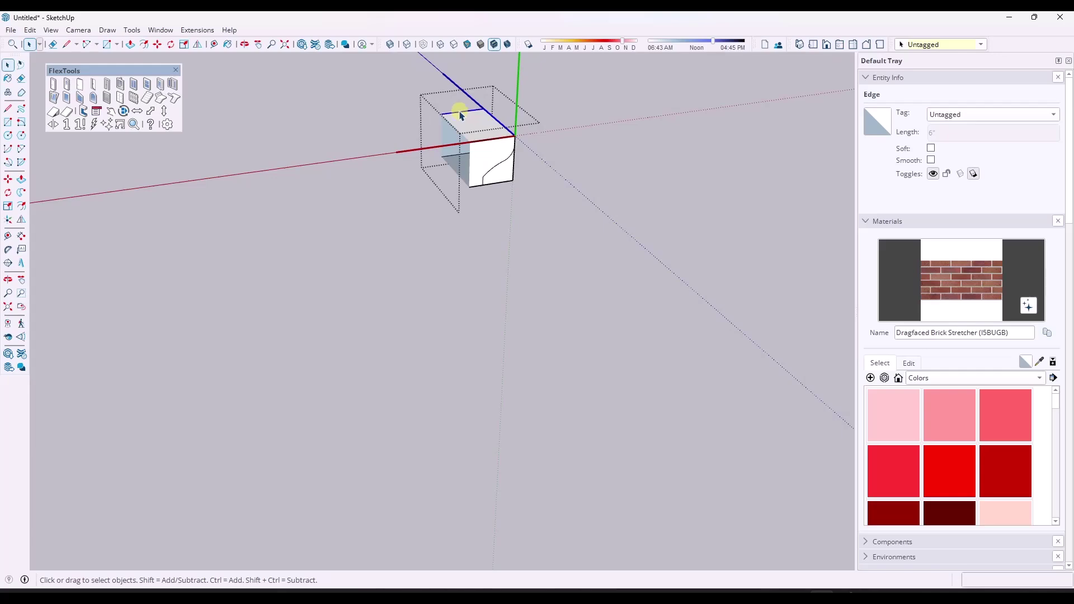
pyautogui.click(401, 280)
# - Weld the S-curve's edges on the left-end block's end face into a single curve
pyautogui.moveTo(401, 280); pyautogui.dragTo(379, 183, button='middle')
pyautogui.scroll(6, 341, 211)
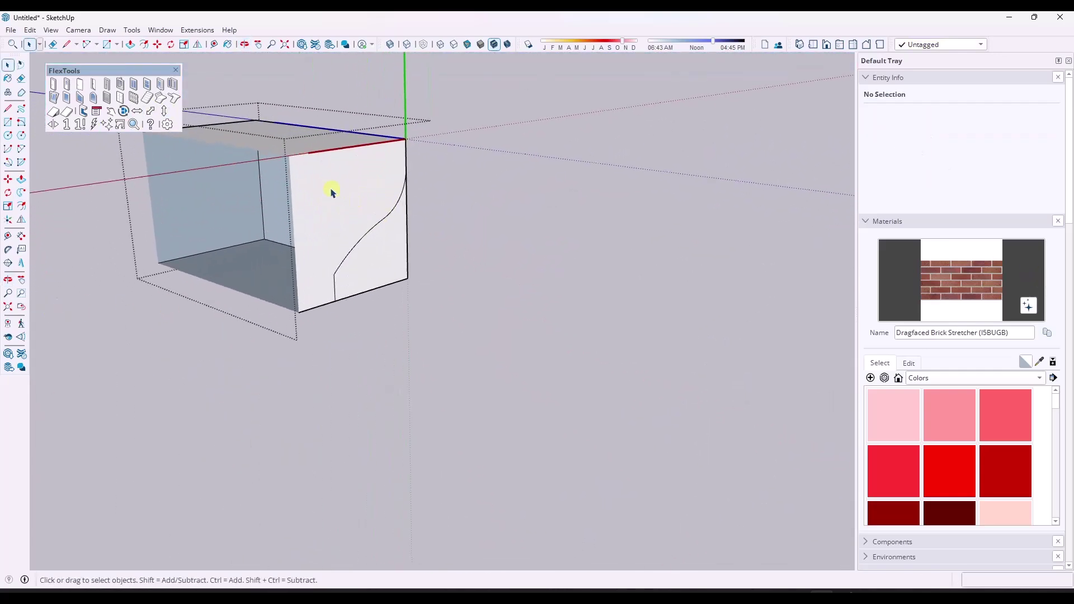
pyautogui.moveTo(322, 201); pyautogui.dragTo(425, 283)
pyautogui.rightClick(388, 198)
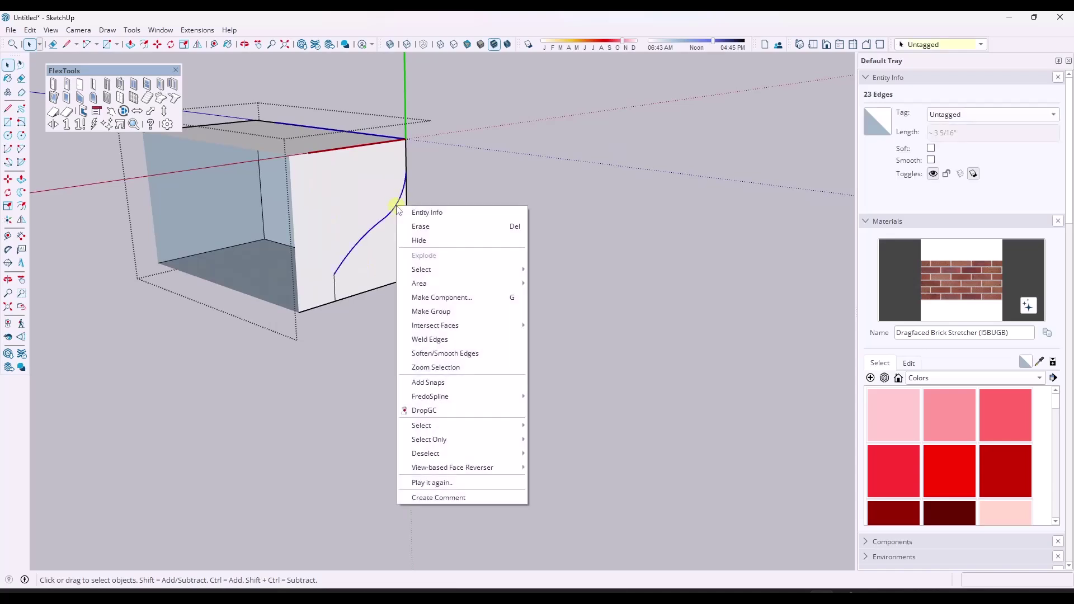
pyautogui.press('Escape')
# - Use Follow Me to carve the curved profile around the left-end block along its top edges, and leave the component
pyautogui.moveTo(500, 278); pyautogui.dragTo(352, 153, button='middle')
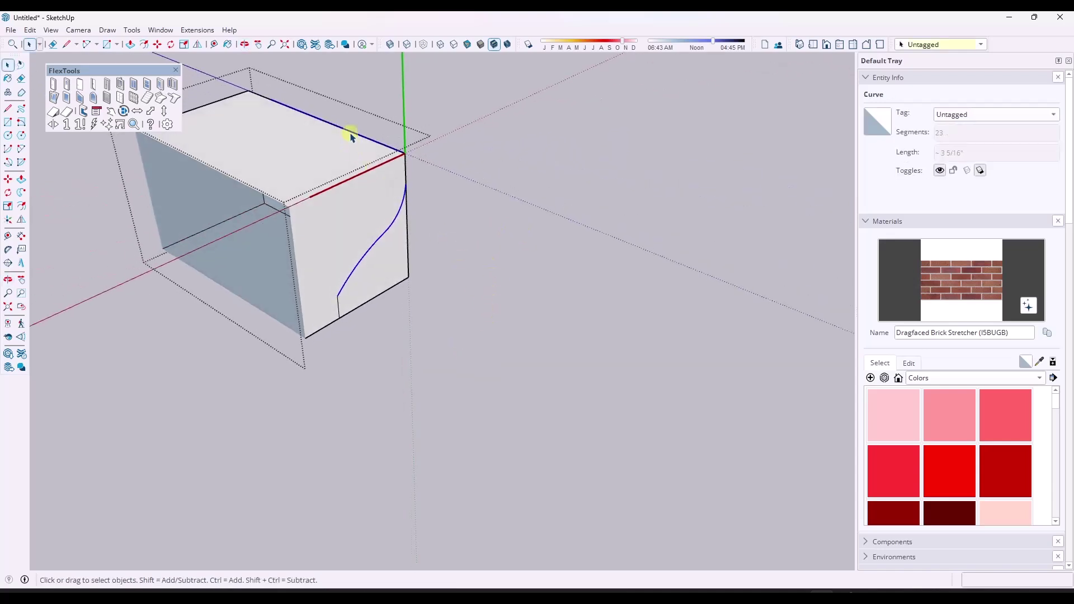
pyautogui.click(235, 96)
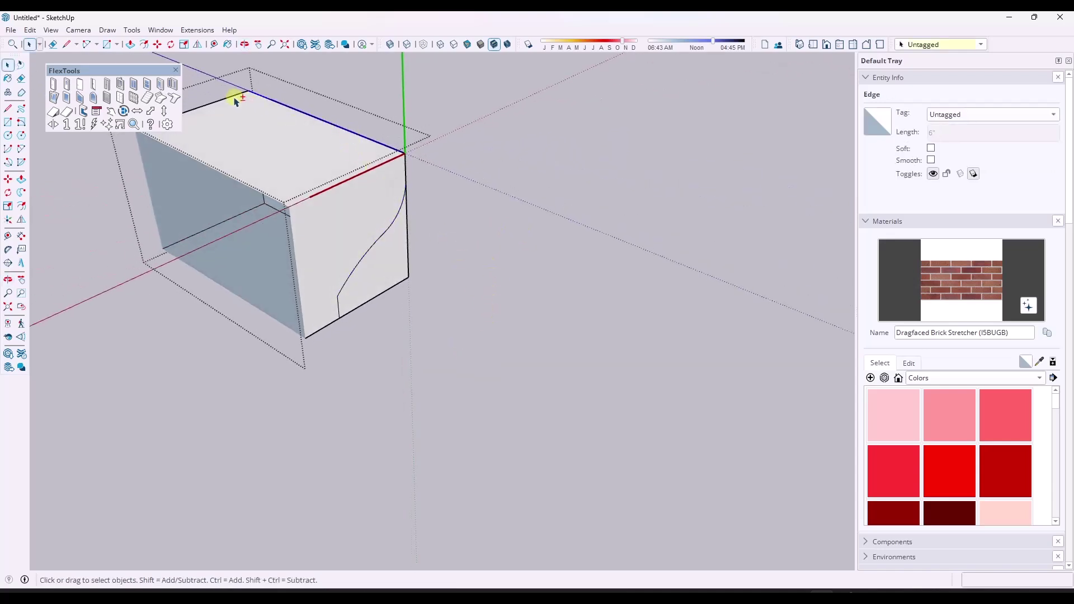
pyautogui.click(21, 192)
pyautogui.click(280, 240)
pyautogui.press('space')
pyautogui.scroll(5, 363, 336)
pyautogui.moveTo(282, 369); pyautogui.dragTo(546, 338, button='middle')
pyautogui.scroll(-3, 678, 420)
pyautogui.click(770, 441)
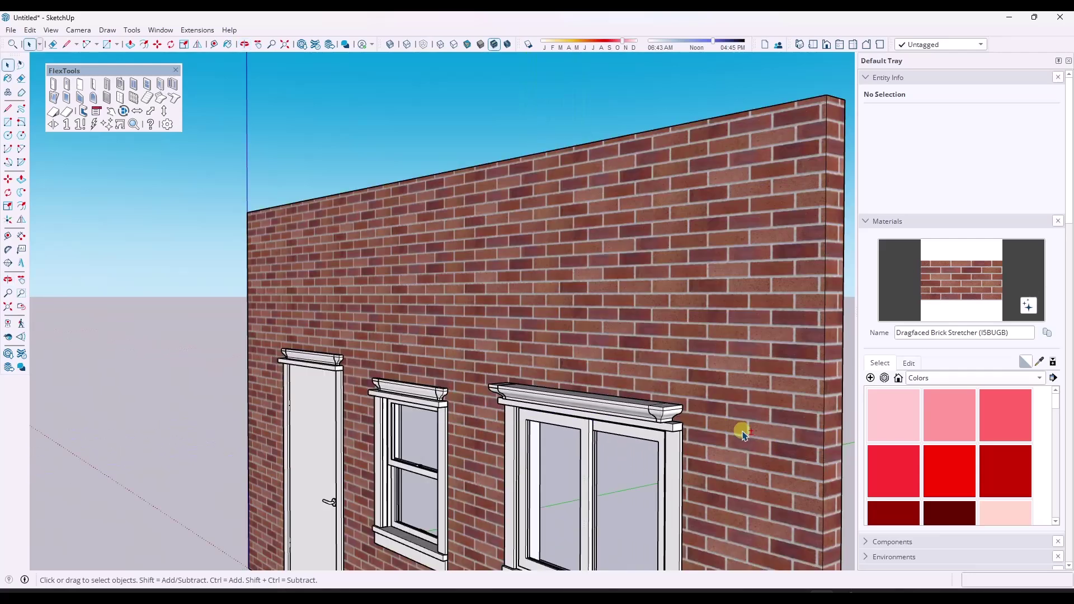
# - Open the dynamic component options of the double-hung window
pyautogui.moveTo(738, 431); pyautogui.dragTo(635, 388, button='middle')
pyautogui.moveTo(679, 444); pyautogui.dragTo(408, 298, button='middle')
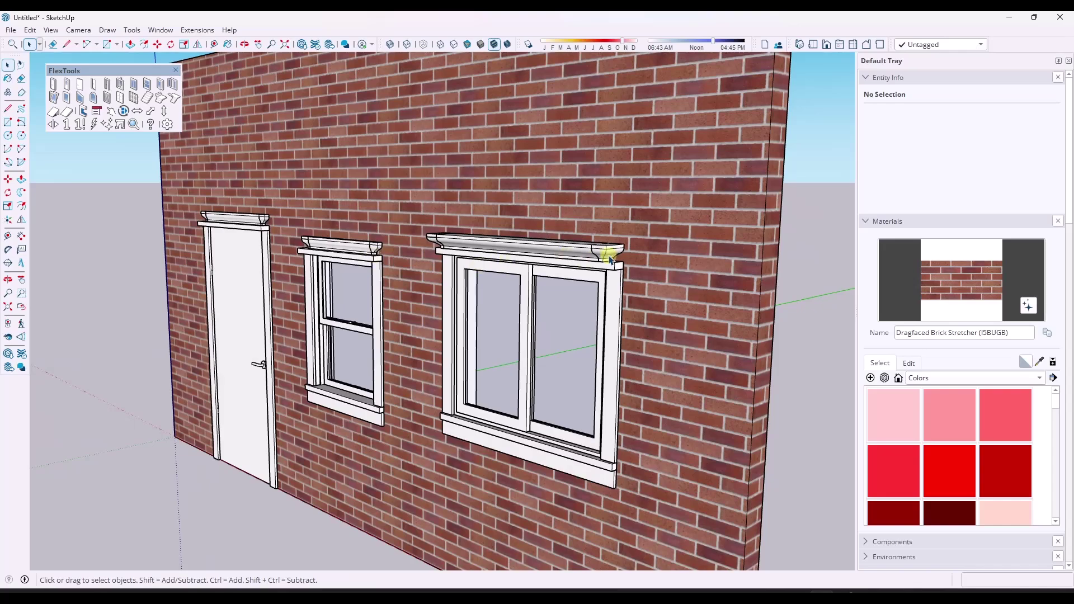
pyautogui.click(342, 291)
pyautogui.scroll(-2, 342, 291)
pyautogui.scroll(3, 342, 285)
pyautogui.rightClick(339, 271)
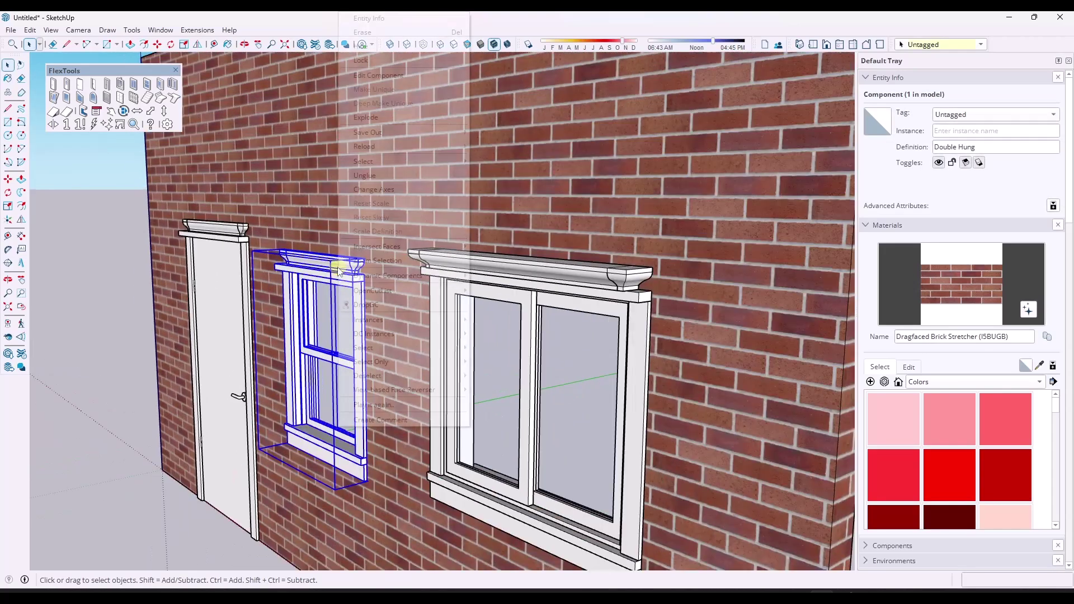
pyautogui.moveTo(424, 283)
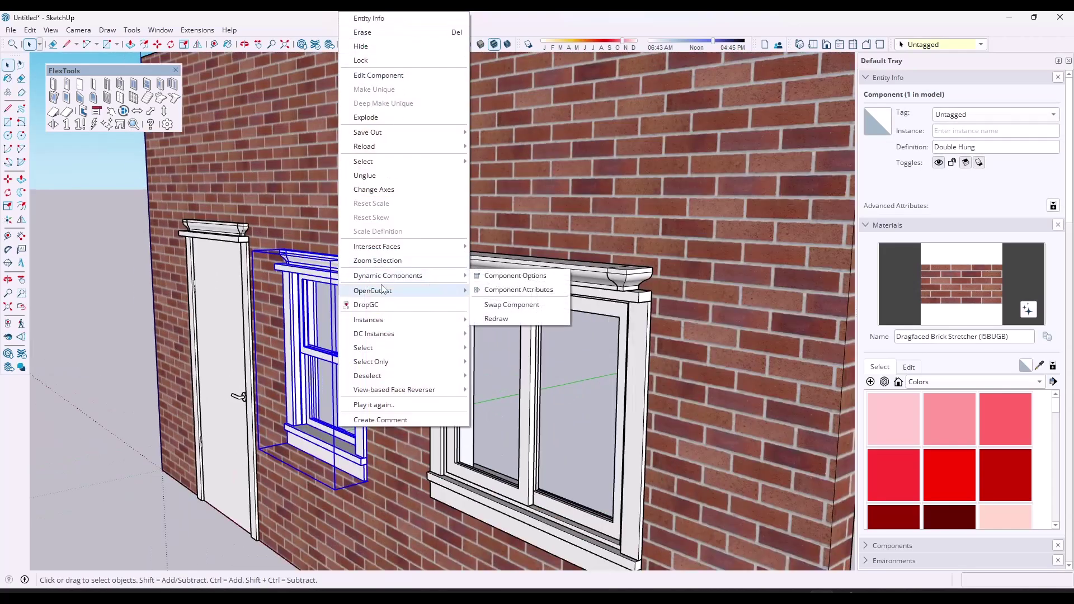
pyautogui.click(514, 276)
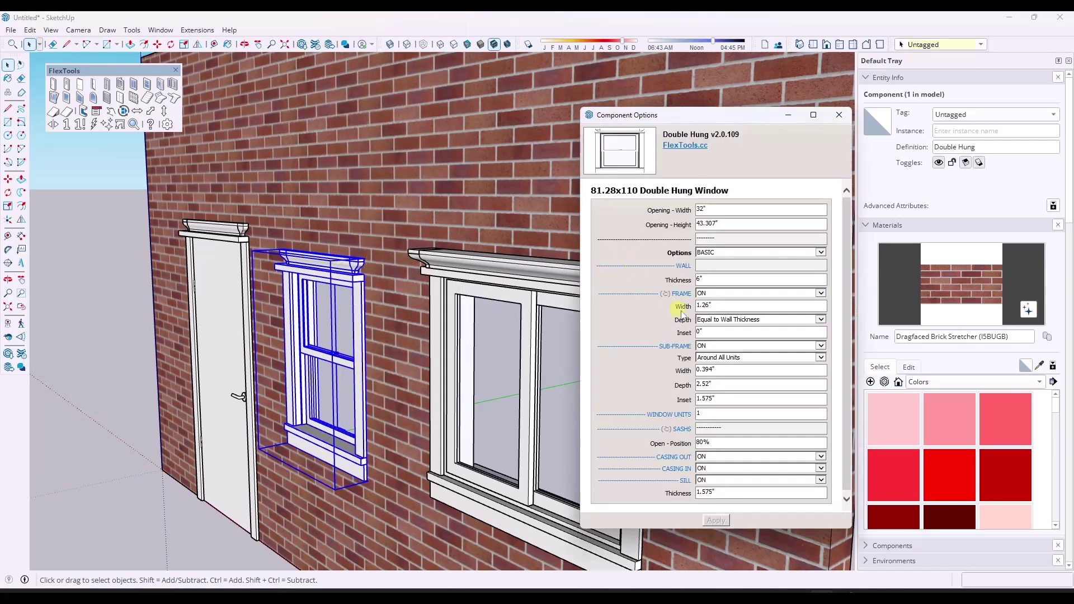
# - Select the outside casing inside the double-hung window, set its cornice depth to 4", and leave the window
pyautogui.doubleClick(361, 288)
pyautogui.click(355, 271)
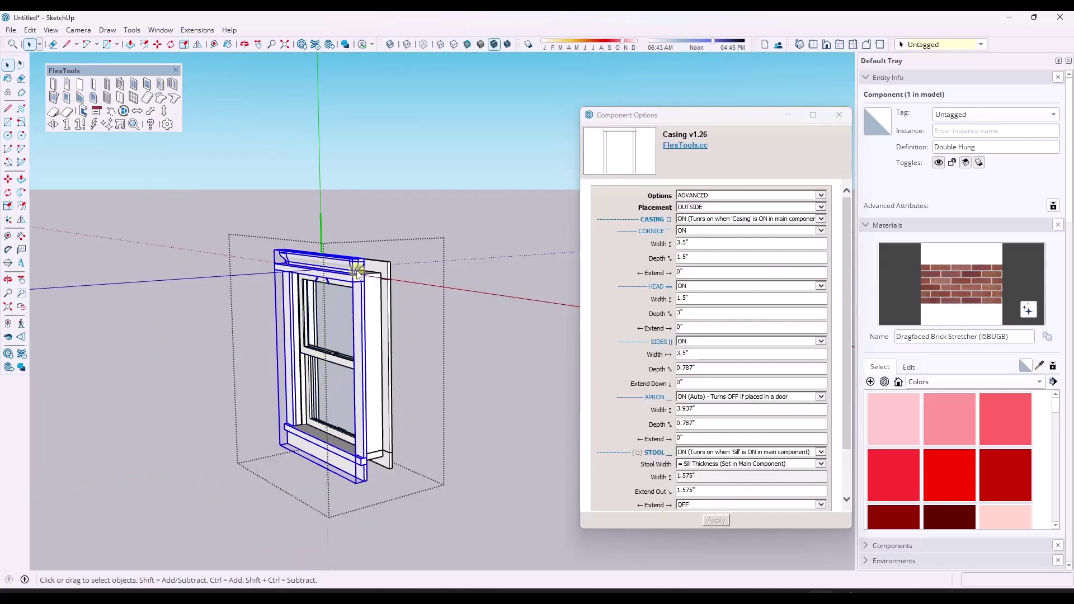
pyautogui.click(706, 244)
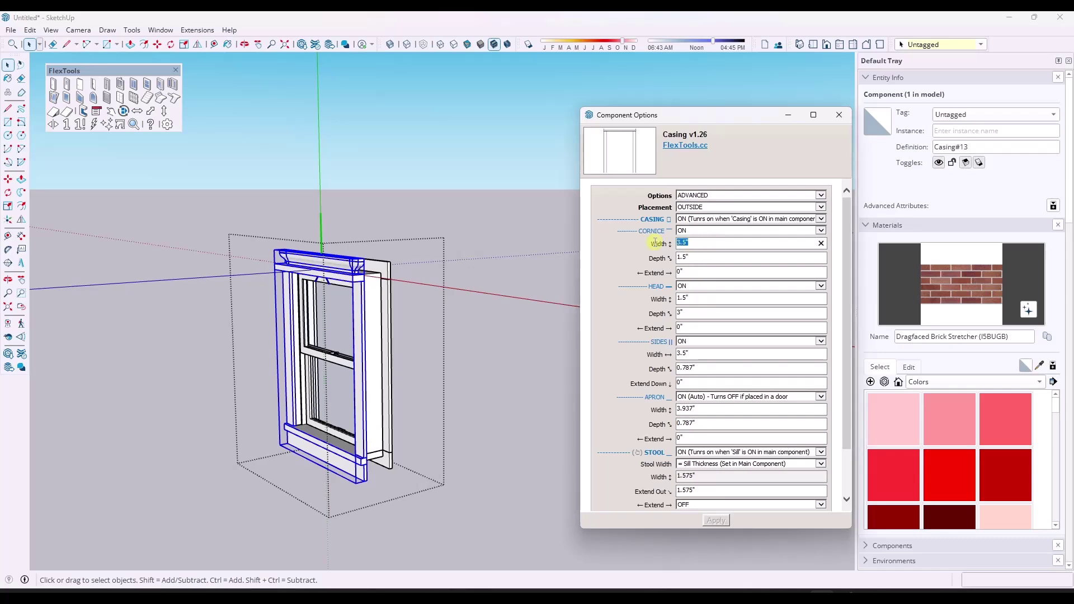
pyautogui.press('Tab')
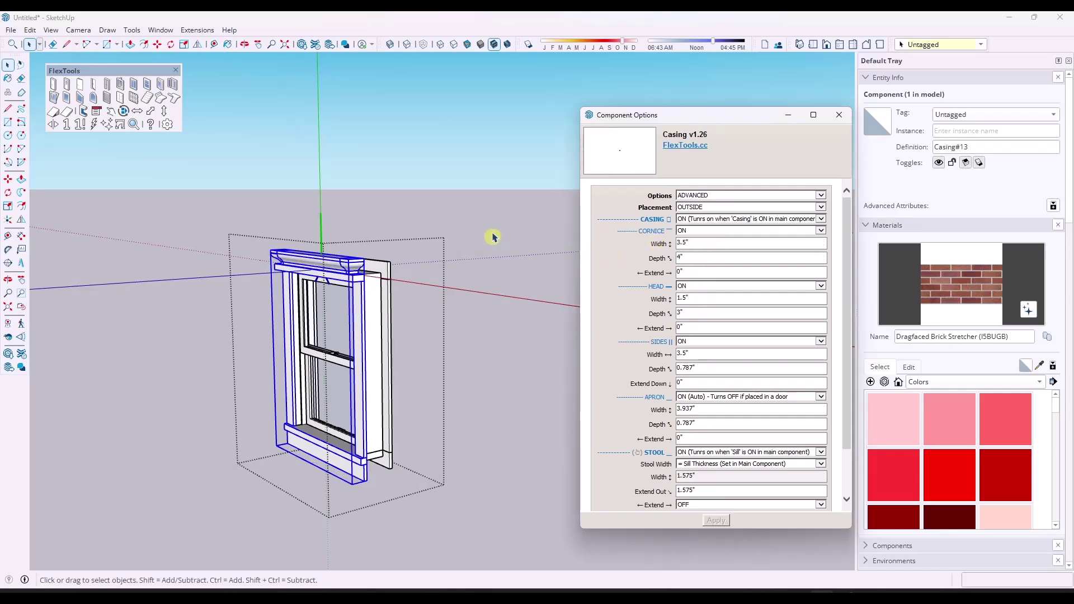
pyautogui.click(492, 235)
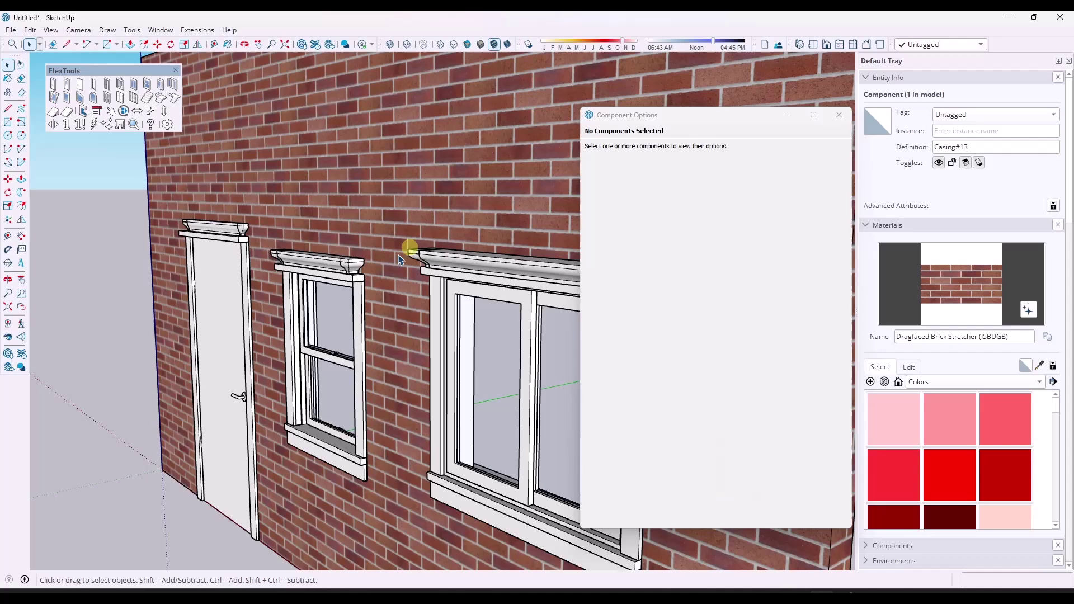
# - Set the double-hung window's opening width to 36"
pyautogui.scroll(3, 309, 263)
pyautogui.scroll(-6, 310, 264)
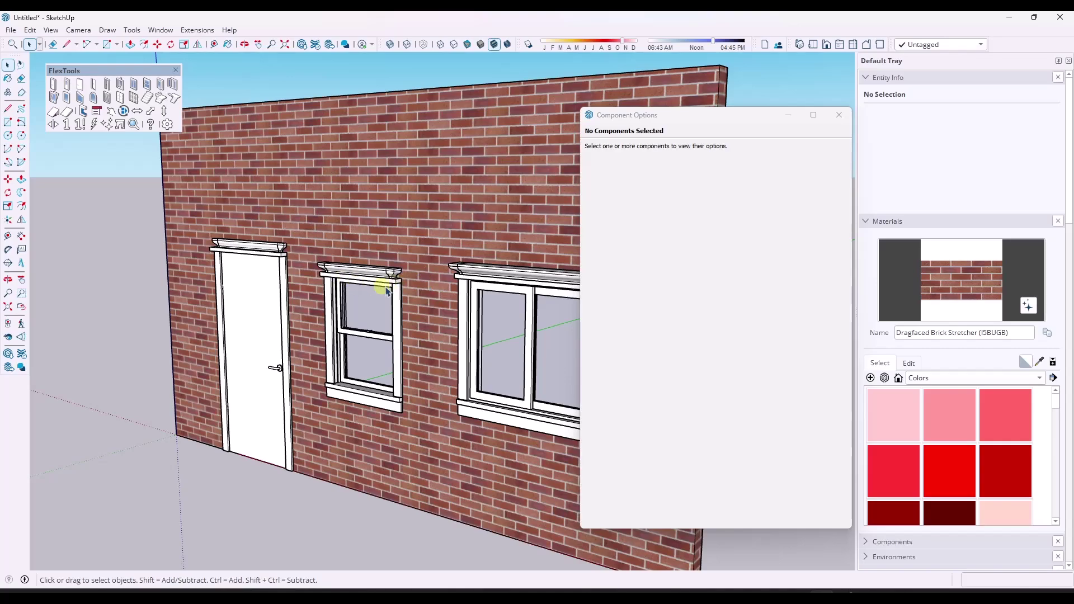
pyautogui.scroll(-2, 376, 290)
pyautogui.scroll(3, 290, 296)
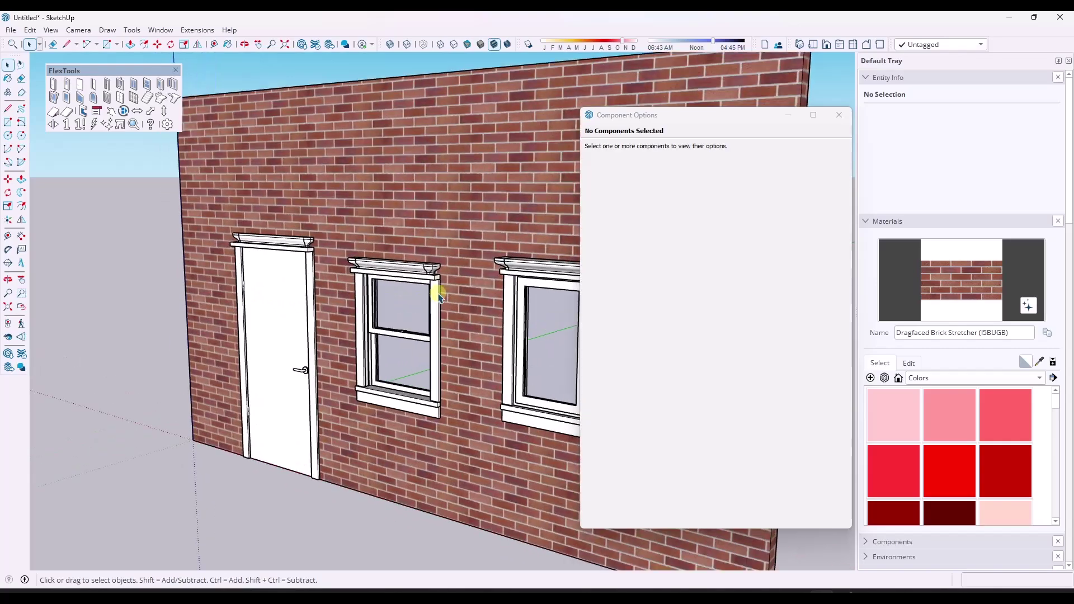
pyautogui.scroll(2, 436, 295)
pyautogui.click(433, 293)
pyautogui.doubleClick(722, 209)
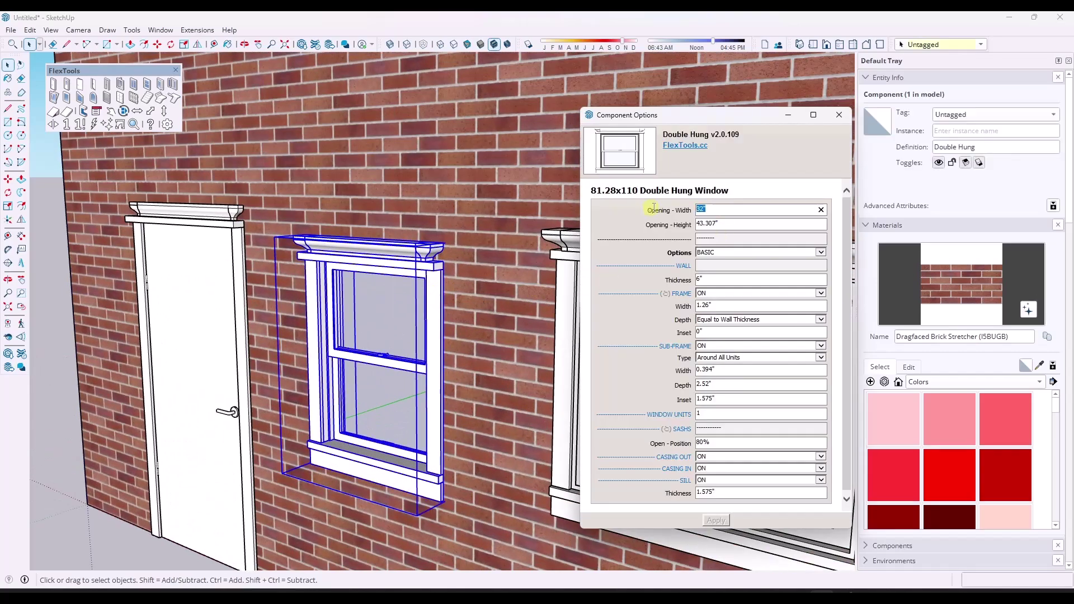
pyautogui.press('Return')
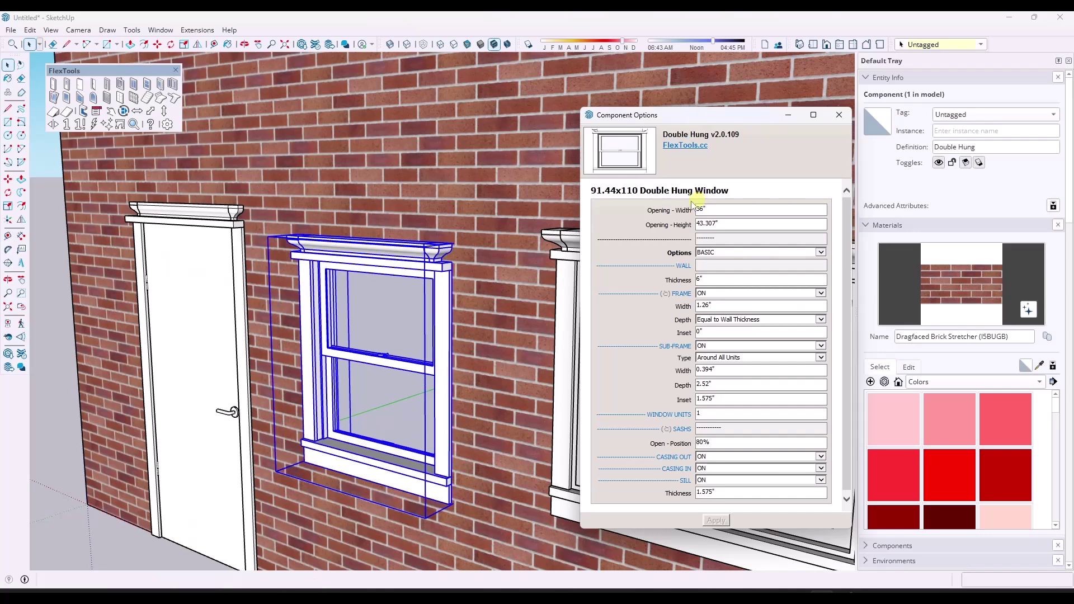
# - Examine the molded cornice on the widened double-hung window and compare it with the neighboring door and window
pyautogui.scroll(3, 351, 248)
pyautogui.moveTo(506, 258); pyautogui.dragTo(272, 199, button='middle')
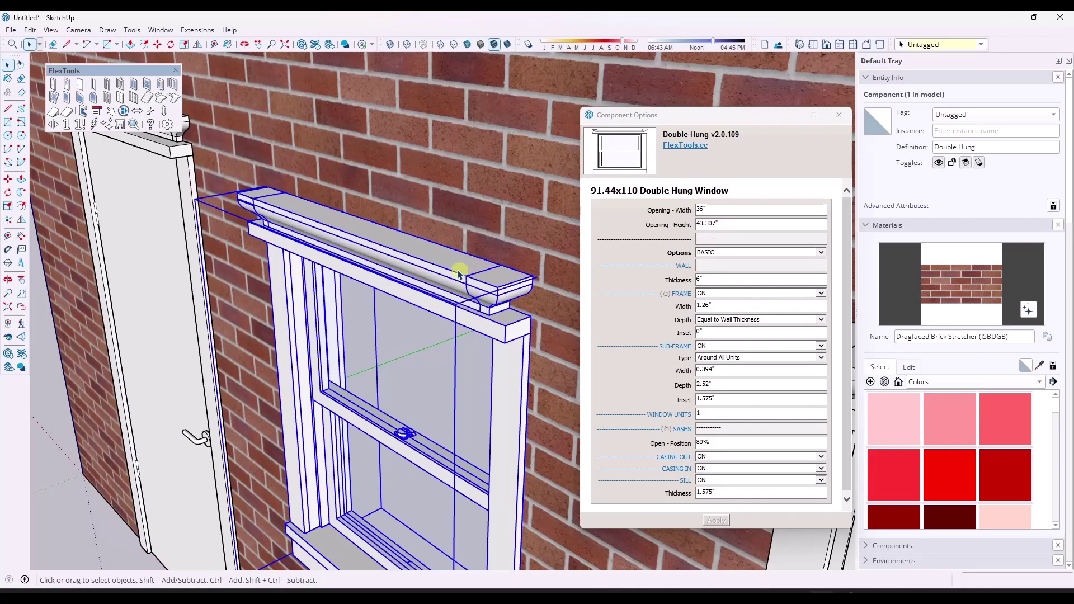
pyautogui.moveTo(463, 271); pyautogui.dragTo(503, 211, button='middle')
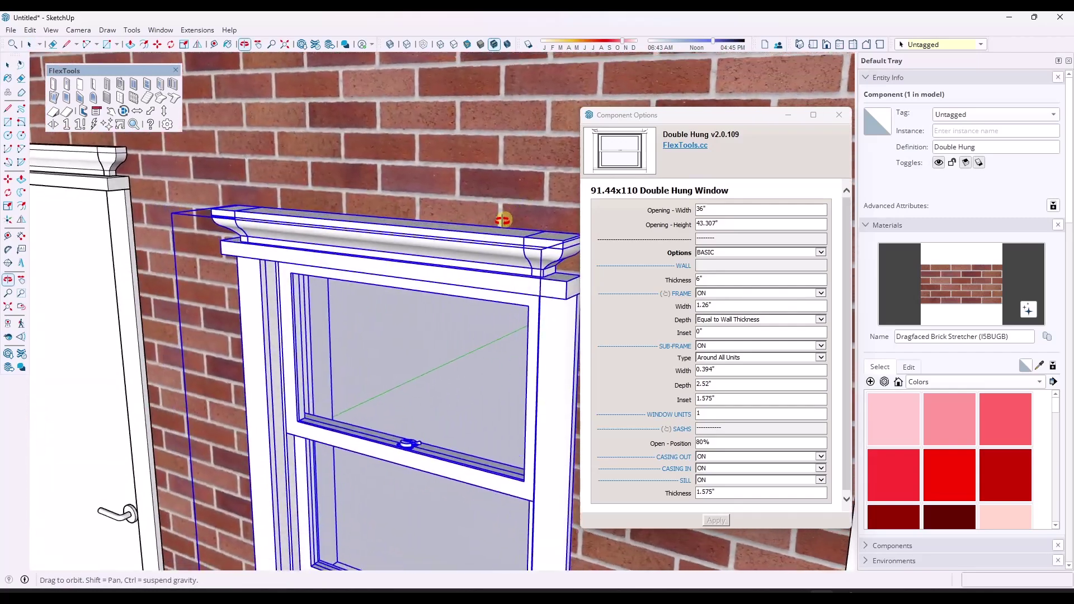
pyautogui.scroll(-5, 462, 239)
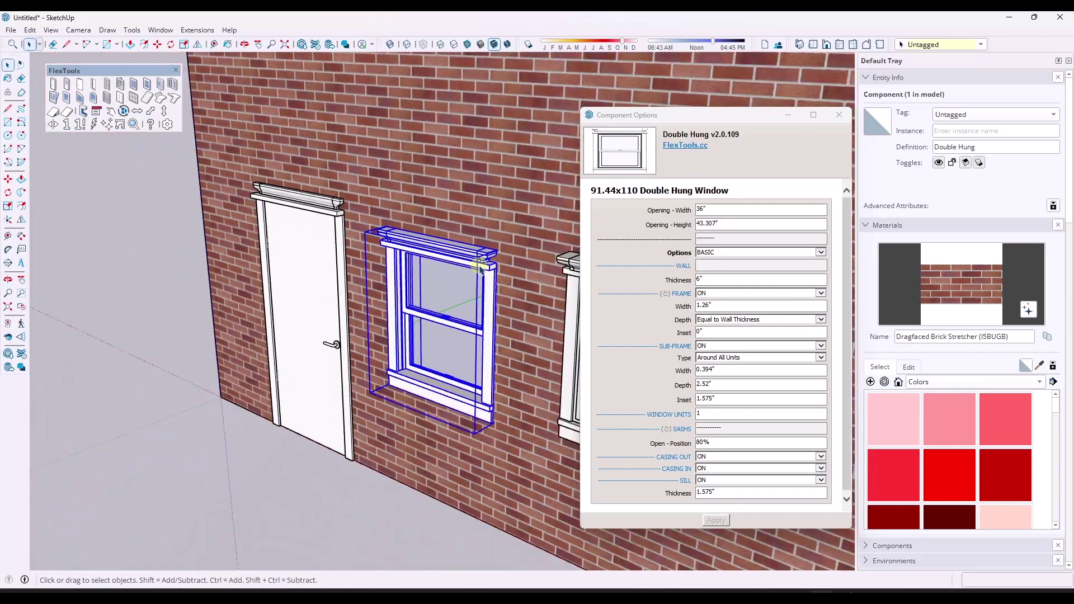
pyautogui.moveTo(479, 269); pyautogui.dragTo(435, 248, button='middle')
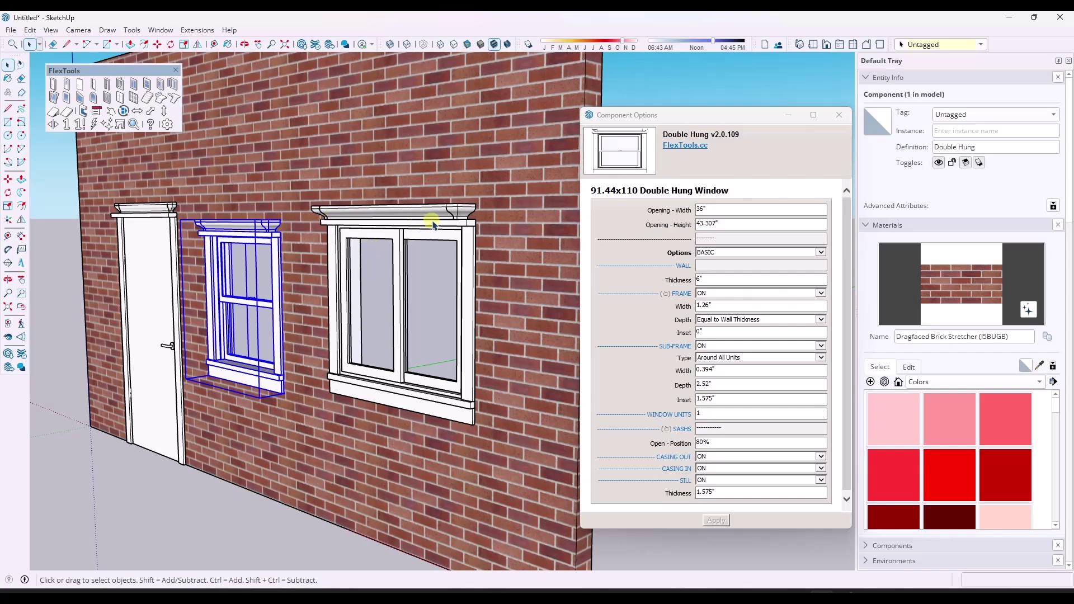
pyautogui.scroll(-4, 435, 229)
pyautogui.moveTo(436, 229); pyautogui.dragTo(390, 247, button='middle')
pyautogui.scroll(3, 354, 246)
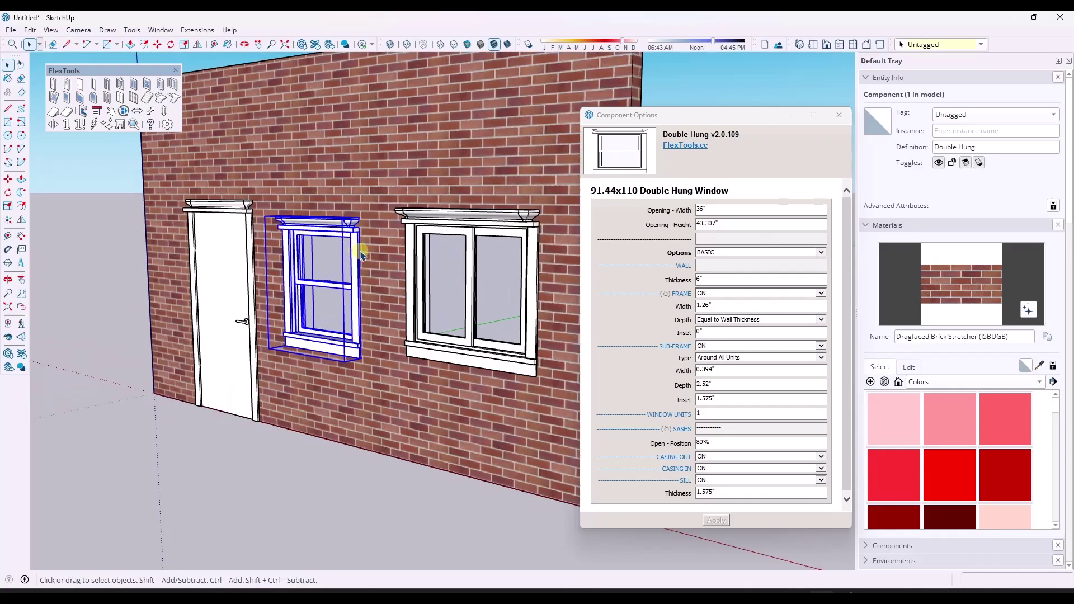
pyautogui.scroll(-3, 353, 247)
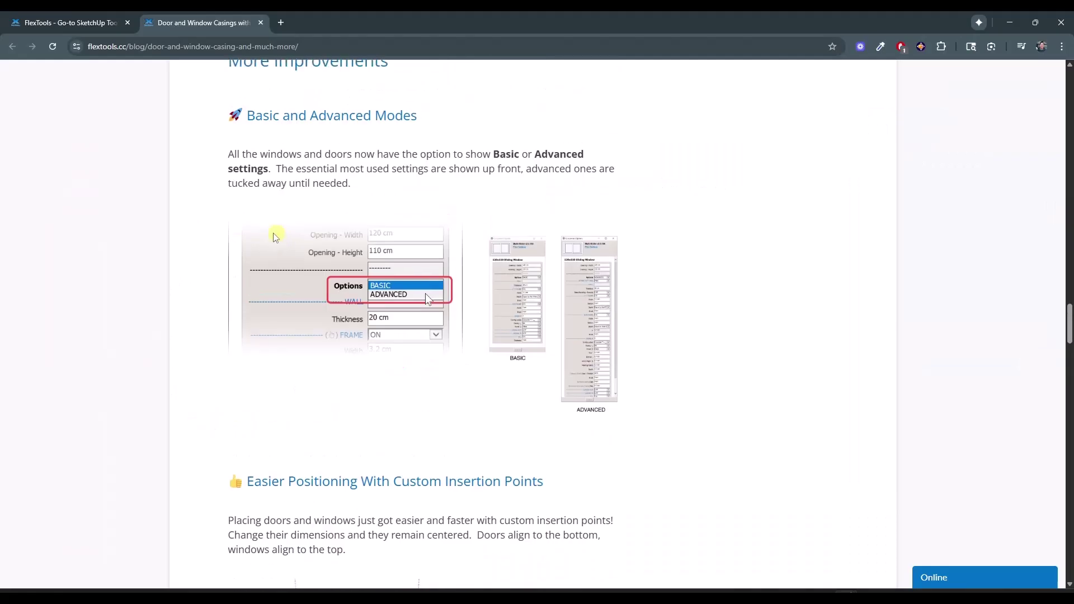
# - Switch to the FlexTools blog post in the browser and review the sections on insertion points, centerlines and sub-frames
pyautogui.scroll(5, 259, 232)
pyautogui.scroll(-12, 259, 232)
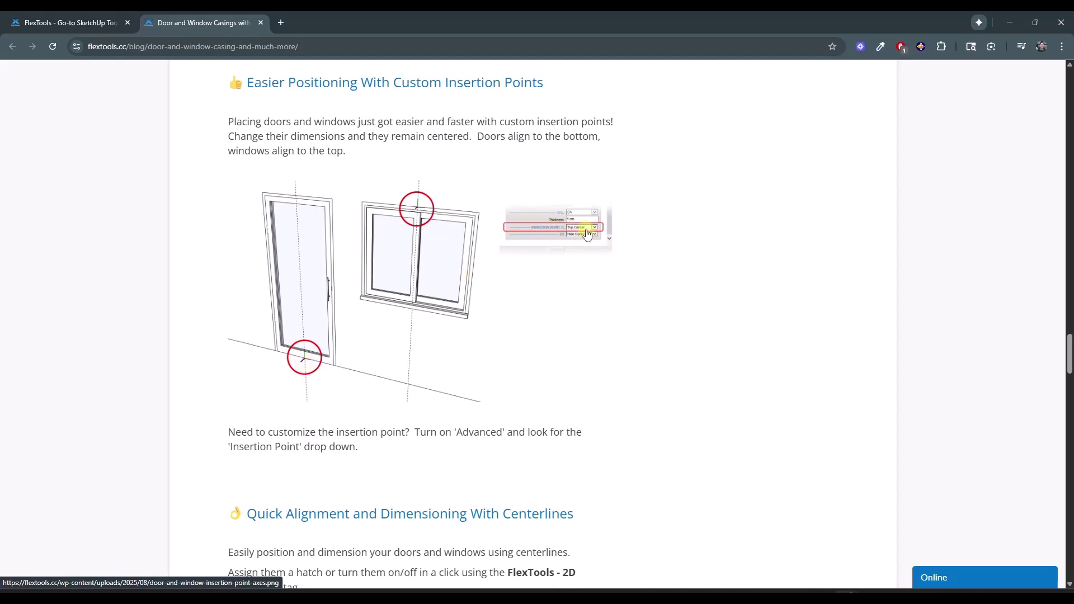
pyautogui.scroll(-6, 576, 233)
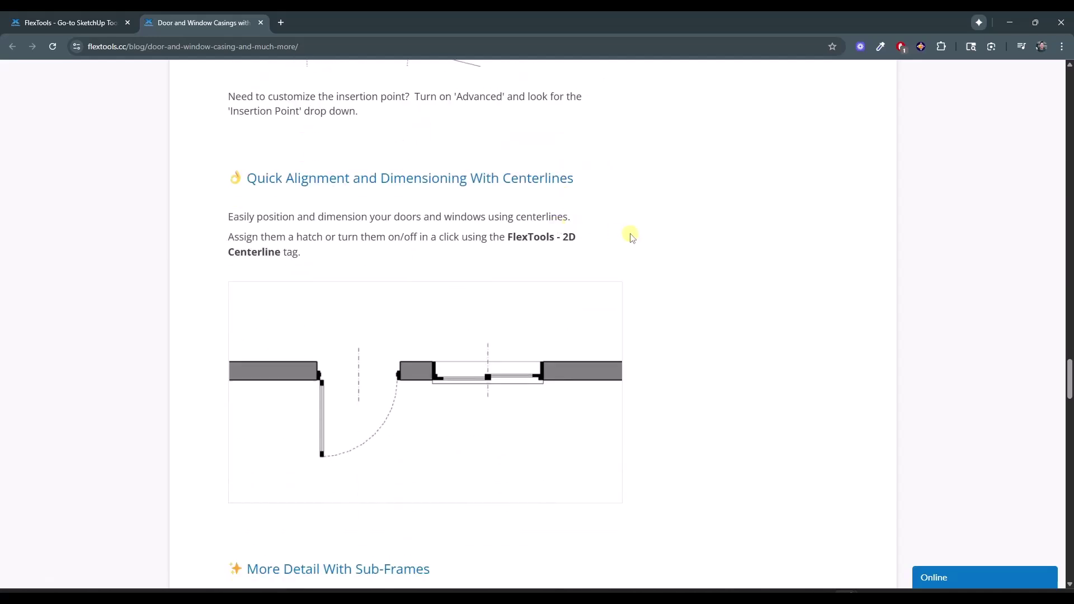
pyautogui.scroll(-3, 556, 257)
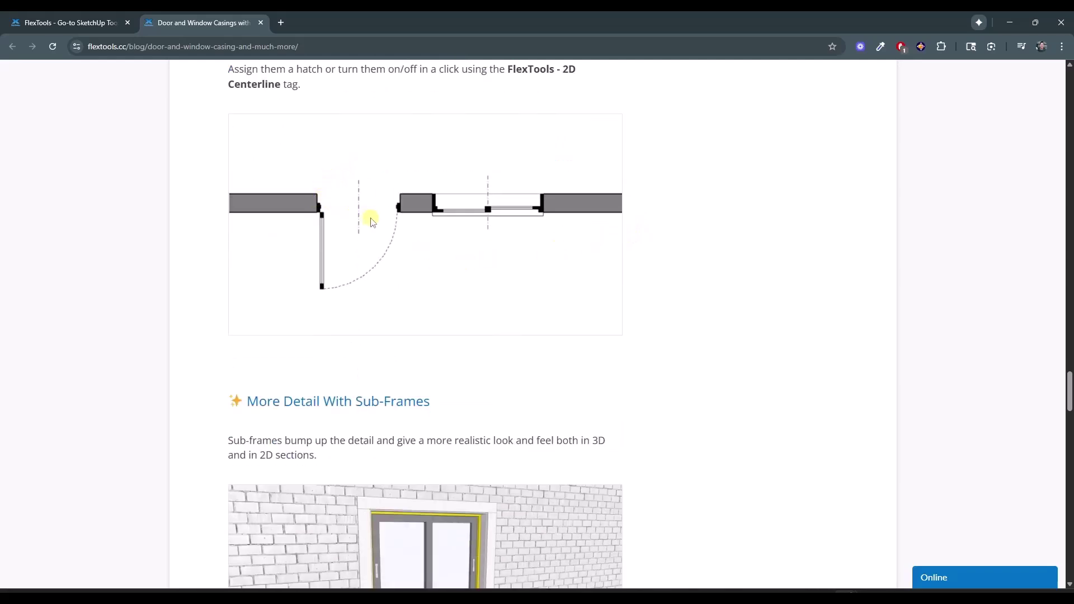
pyautogui.scroll(2, 467, 248)
pyautogui.scroll(-9, 492, 285)
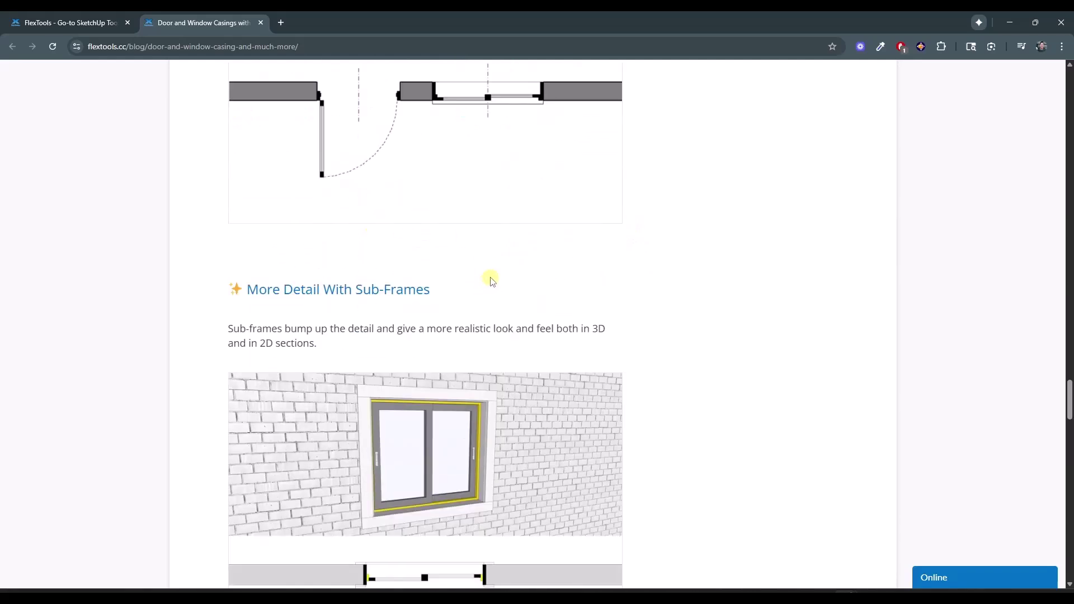
pyautogui.scroll(1, 559, 278)
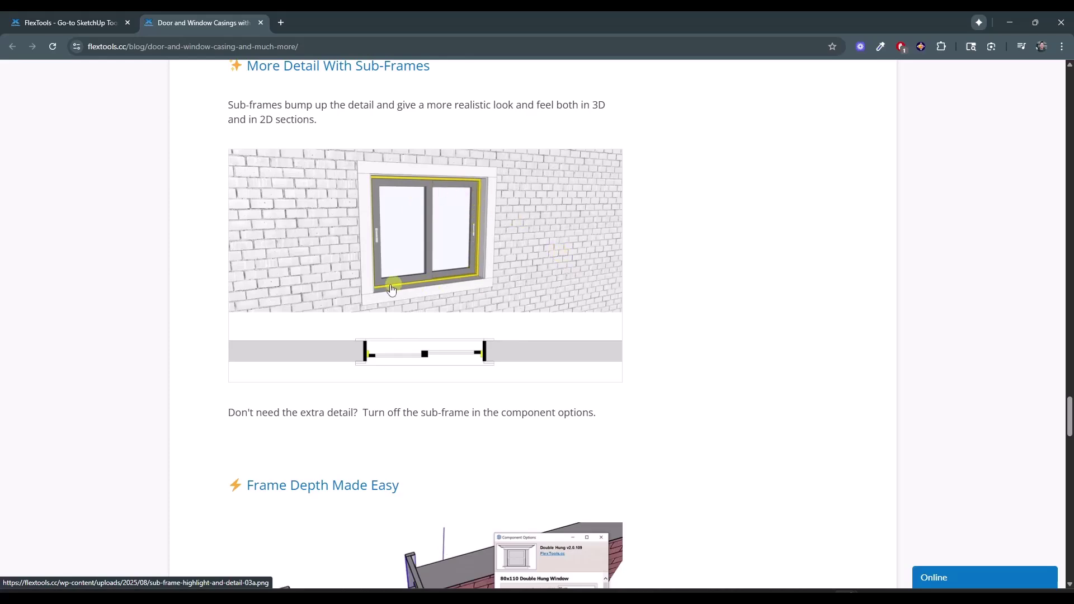
# - Review the blog post's sections on frame depth and rough opening gaps, and return to the start of the article
pyautogui.scroll(-7, 368, 370)
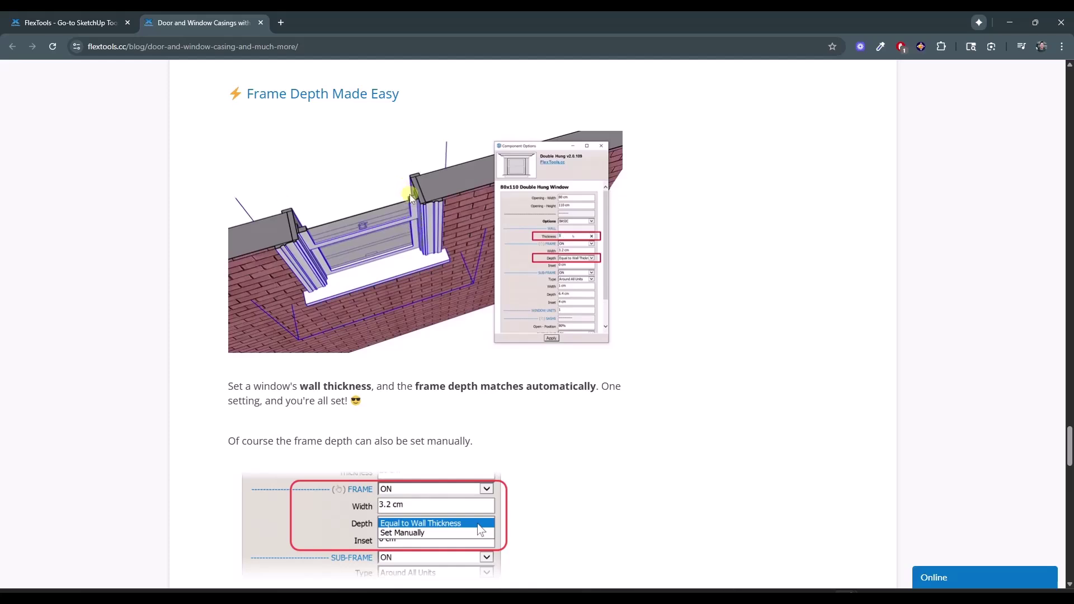
pyautogui.scroll(-10, 413, 203)
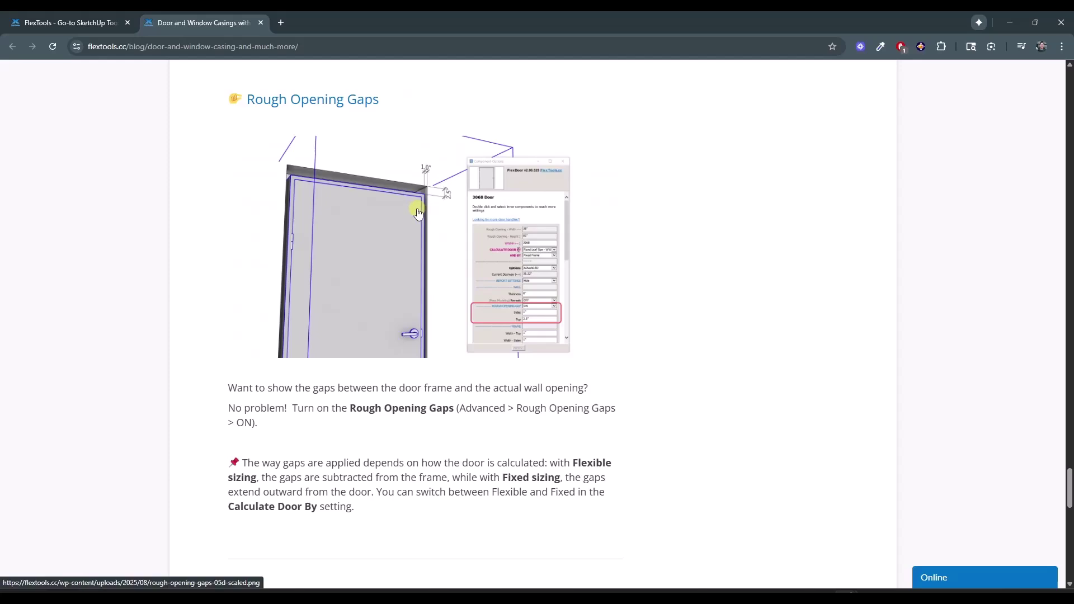
pyautogui.scroll(-2, 415, 214)
pyautogui.scroll(2, 412, 211)
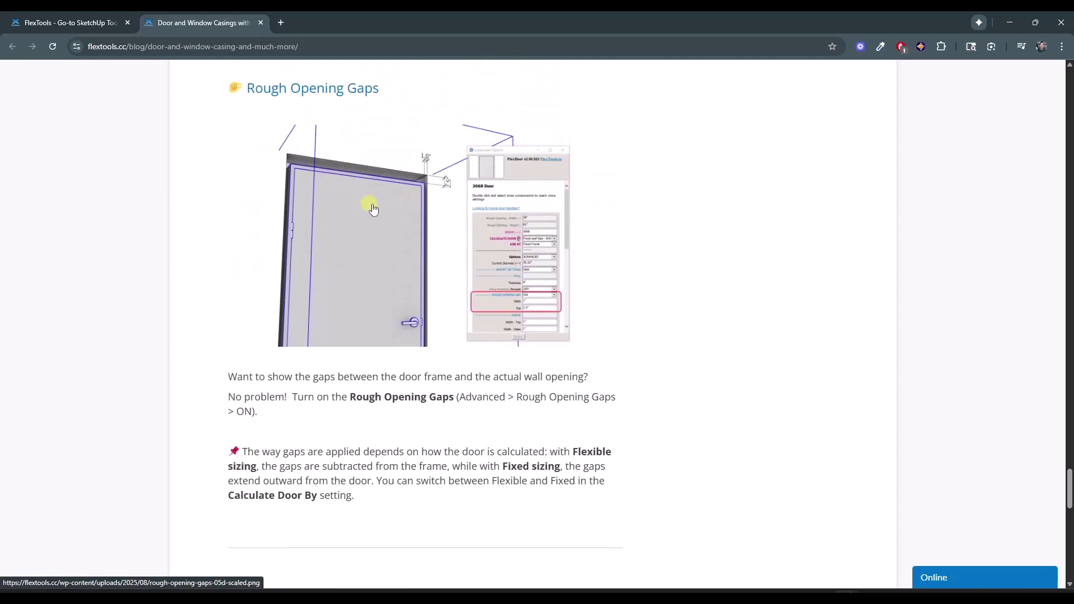
pyautogui.scroll(-9, 371, 204)
pyautogui.scroll(6, 382, 208)
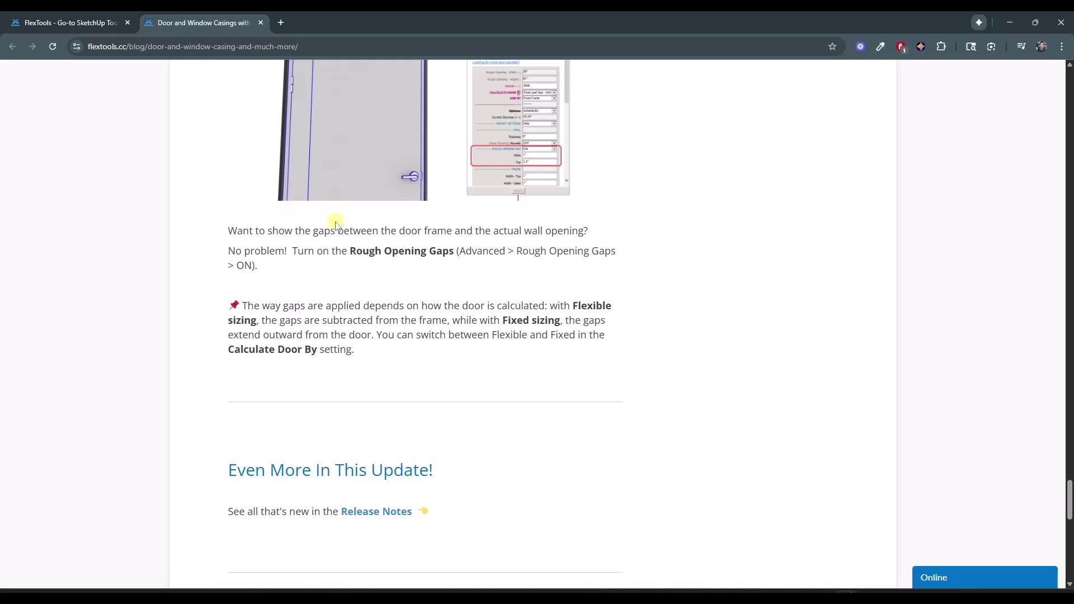
pyautogui.scroll(6, 427, 280)
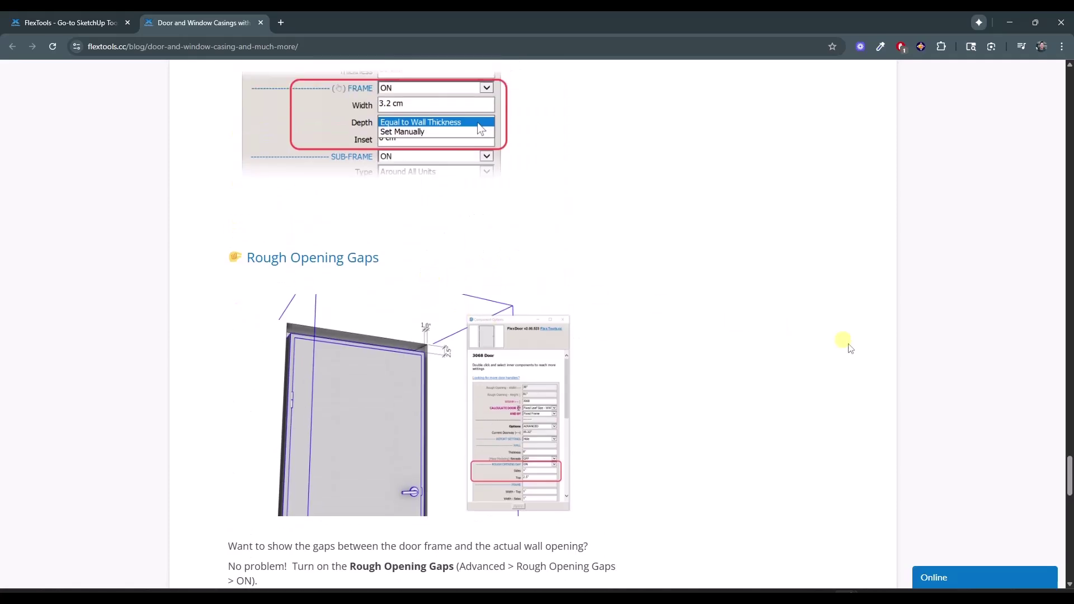
pyautogui.moveTo(1068, 473); pyautogui.dragTo(1055, 91)
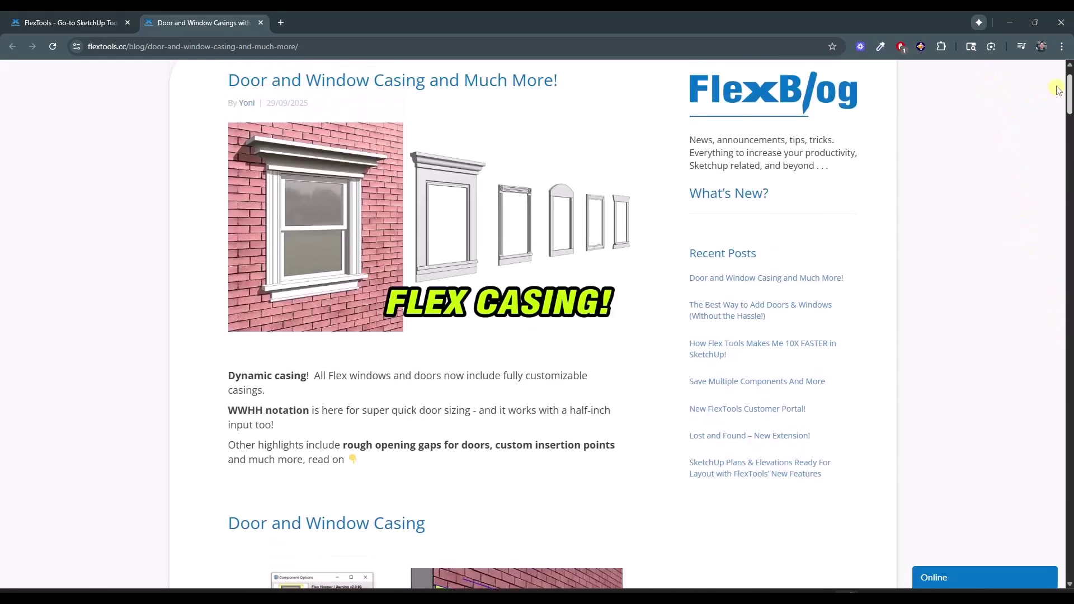